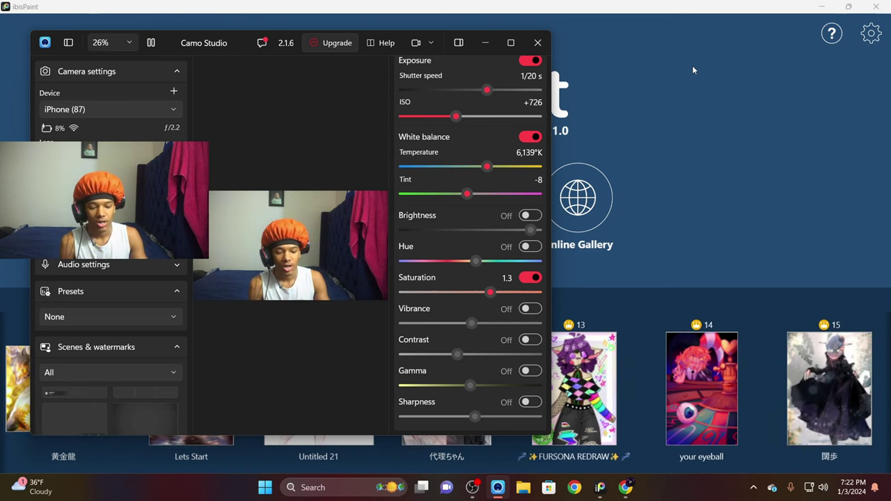
Switch to Chrome and look through the related pins below the black-and-white portrait pin on Pinterest
click(665, 59)
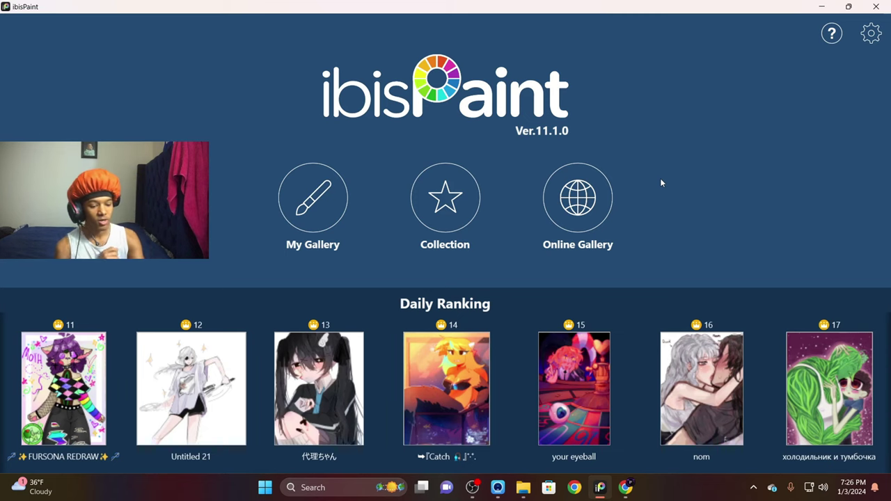
click(627, 488)
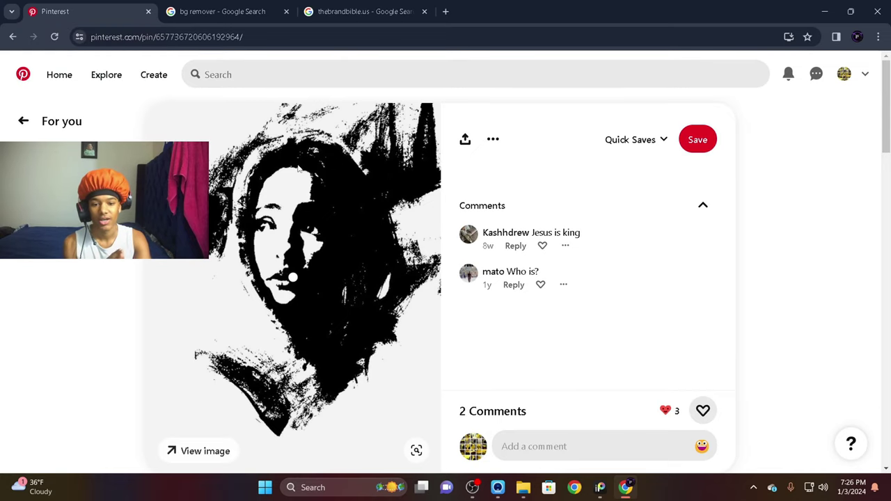
scroll(299, 181, down, 4)
scroll(299, 181, down, 15)
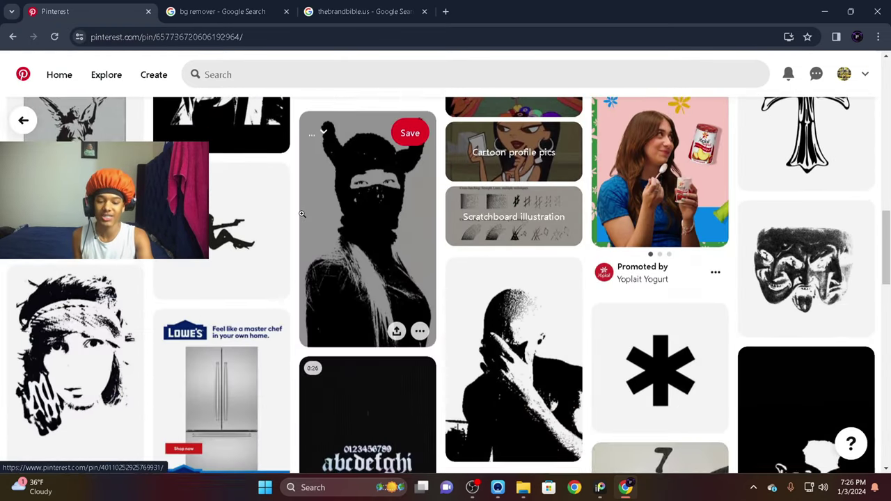
scroll(317, 220, down, 5)
scroll(512, 224, down, 15)
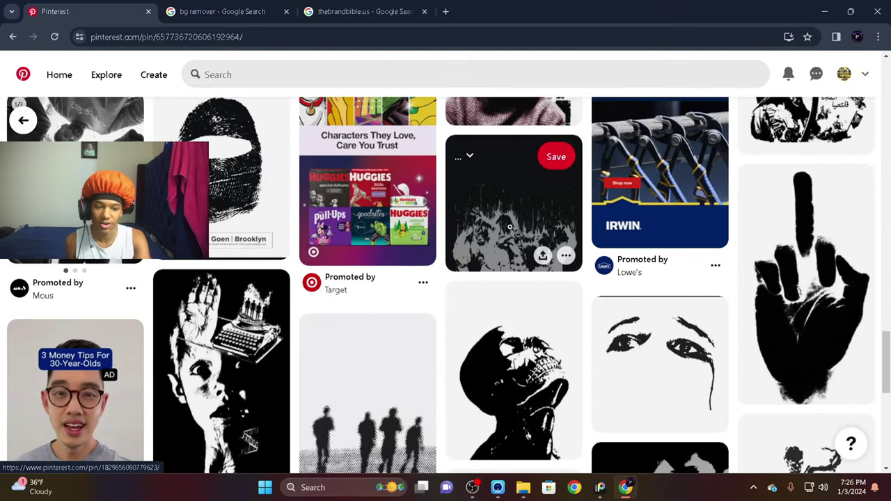
scroll(490, 262, up, 20)
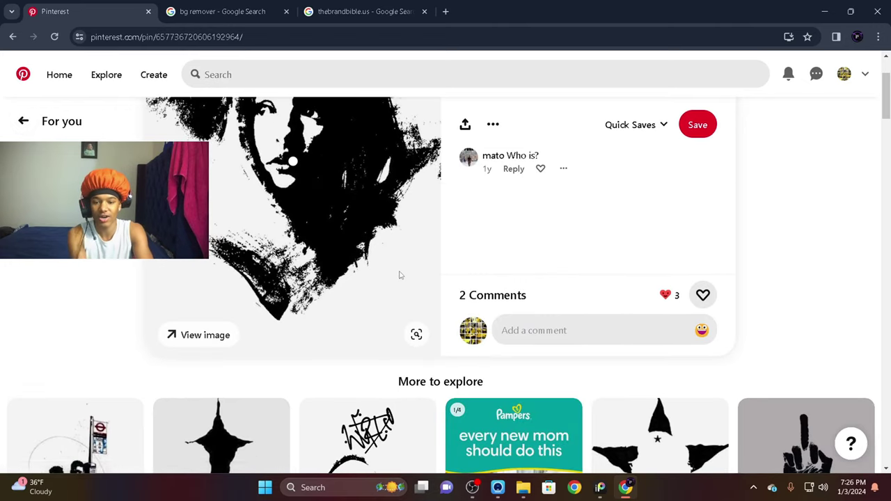
scroll(415, 263, down, 10)
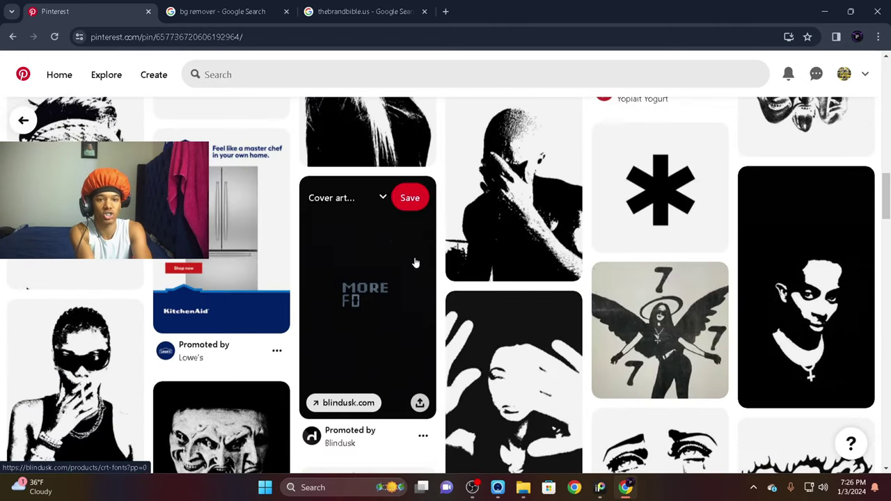
scroll(416, 262, down, 5)
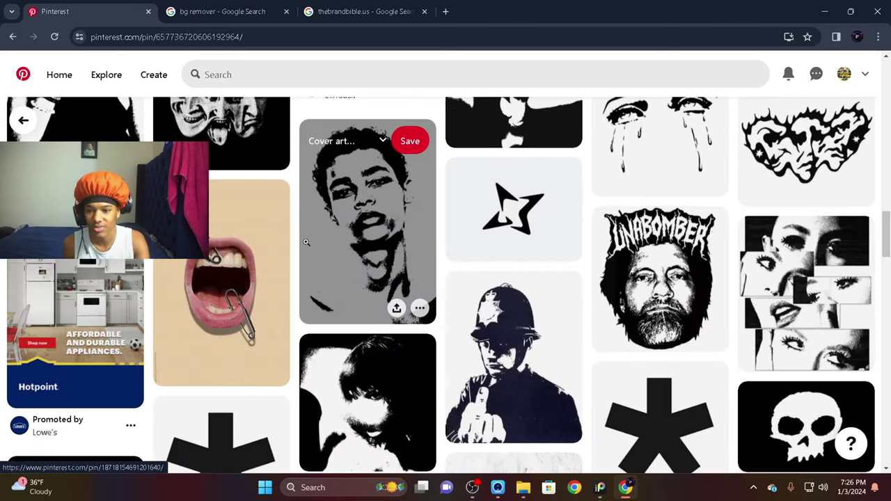
scroll(454, 339, down, 5)
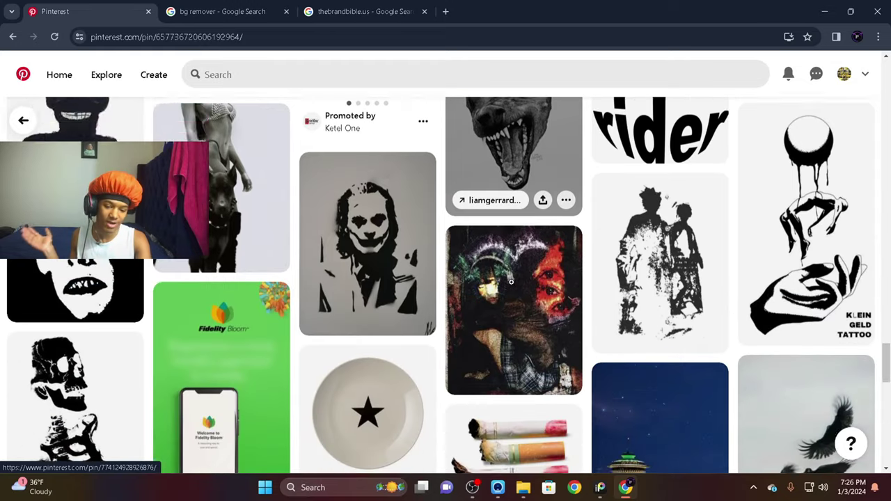
scroll(394, 296, down, 10)
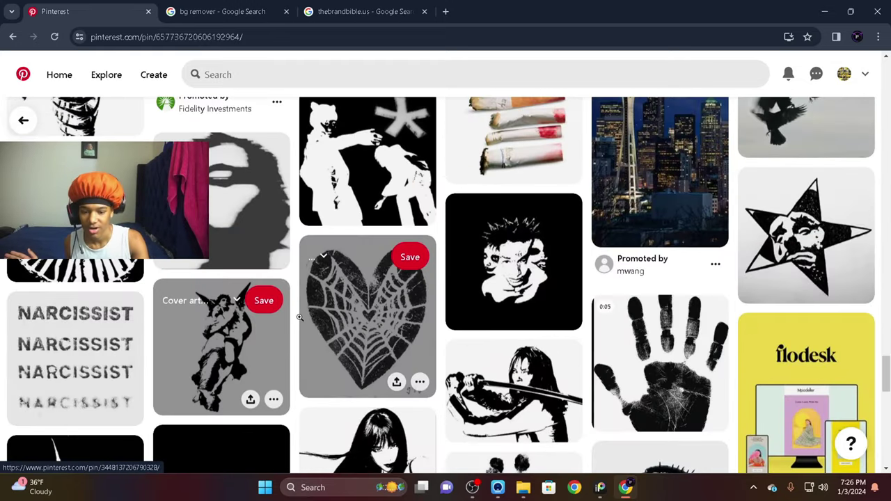
scroll(334, 327, down, 6)
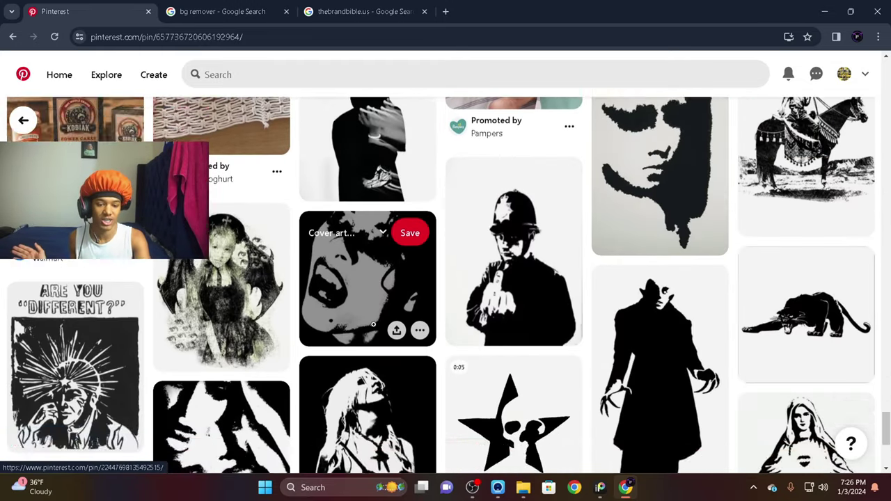
scroll(362, 343, up, 8)
scroll(348, 334, down, 4)
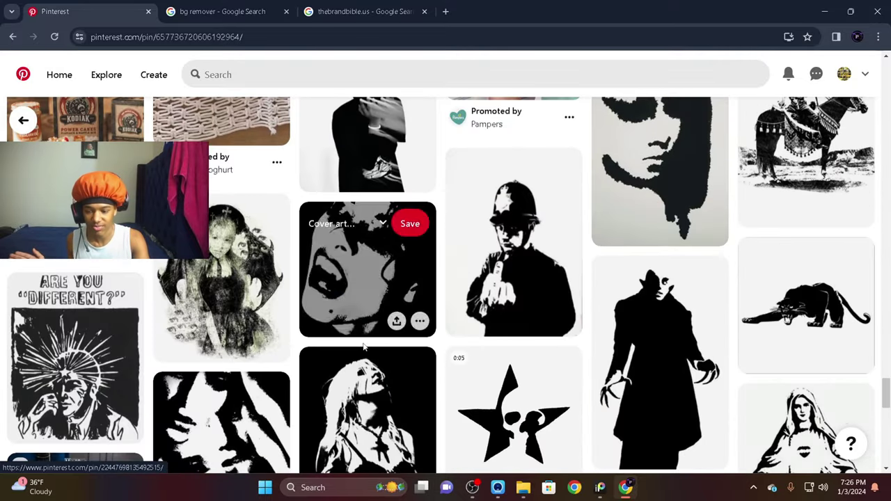
scroll(186, 320, down, 5)
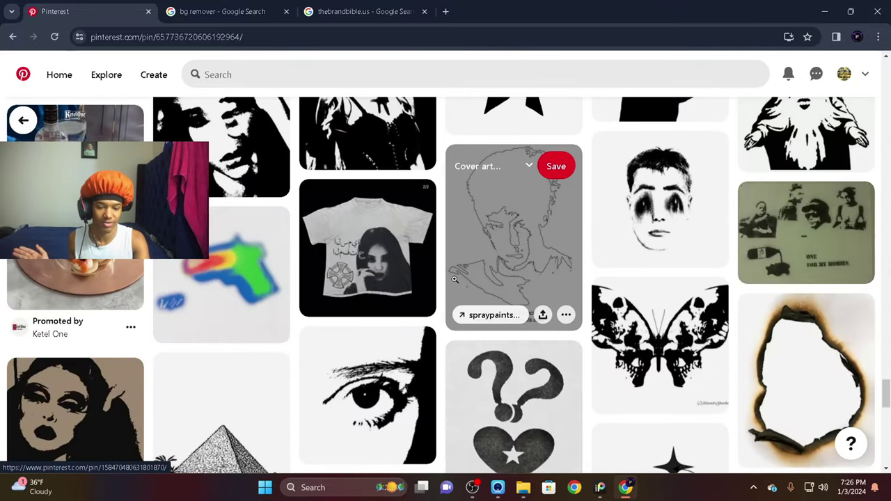
scroll(418, 314, down, 5)
scroll(418, 313, up, 5)
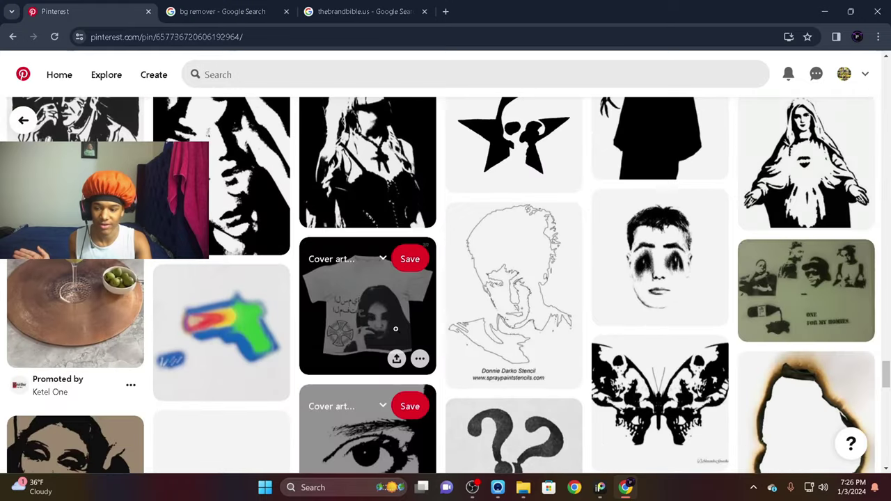
scroll(411, 316, down, 2)
scroll(390, 299, up, 15)
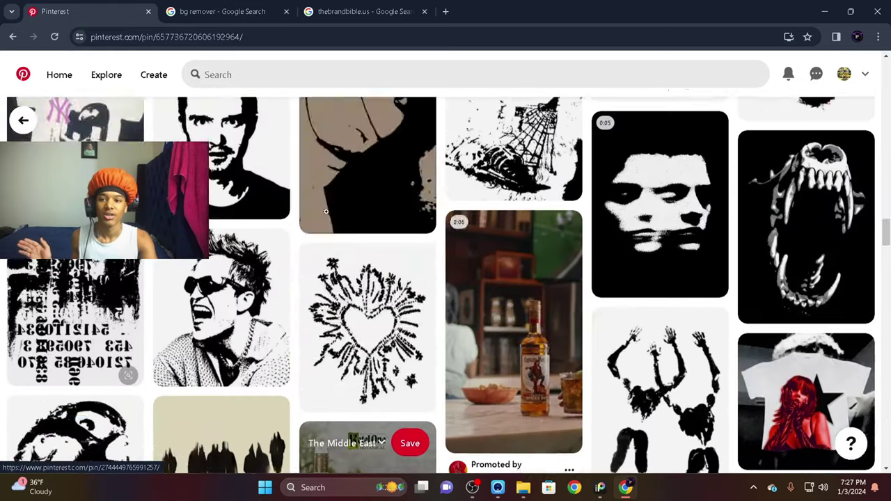
scroll(320, 215, up, 15)
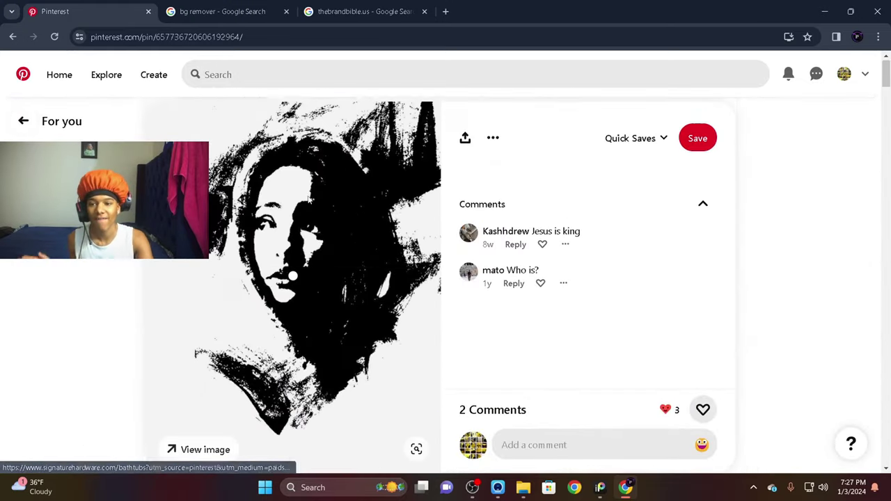
Open the remove.bg website from the "bg remover" search results
click(267, 10)
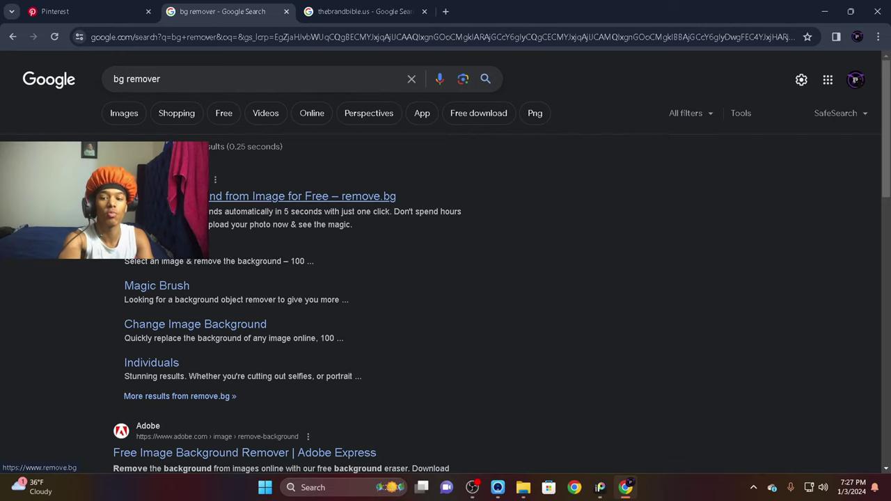
click(168, 196)
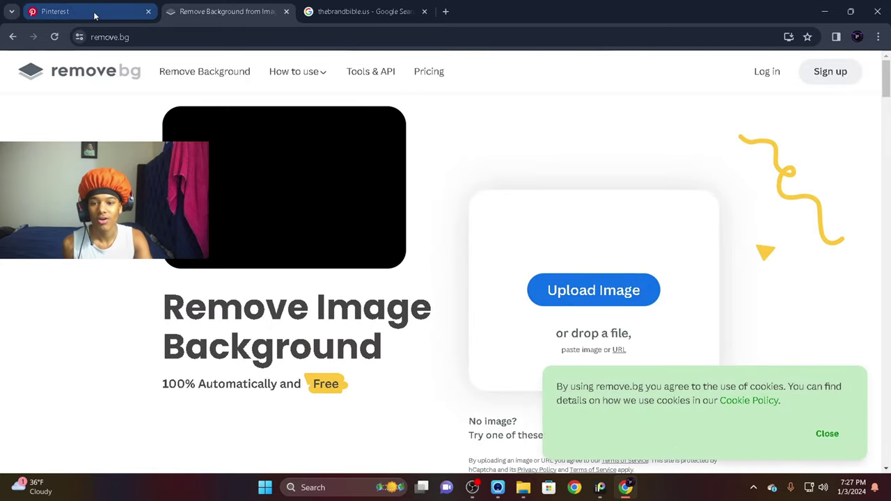
Return to the Pinterest portrait pin and check its additional options for downloading the image
click(96, 15)
scroll(345, 214, down, 5)
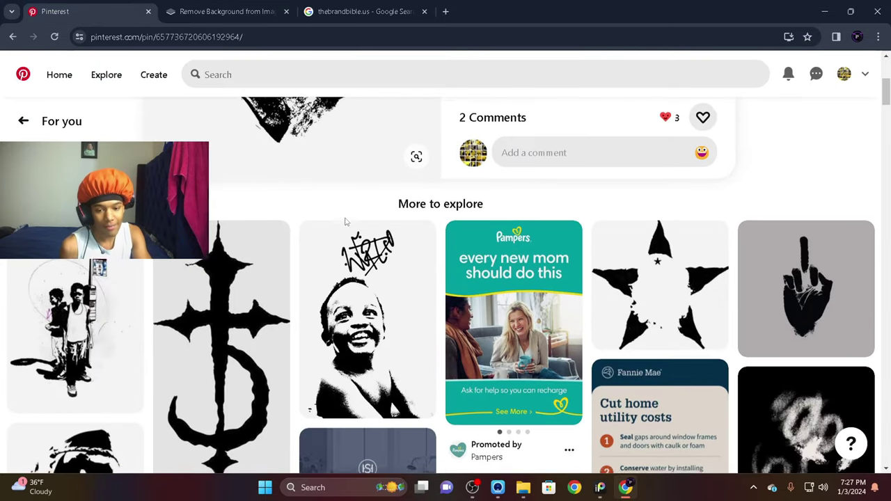
scroll(378, 237, down, 1)
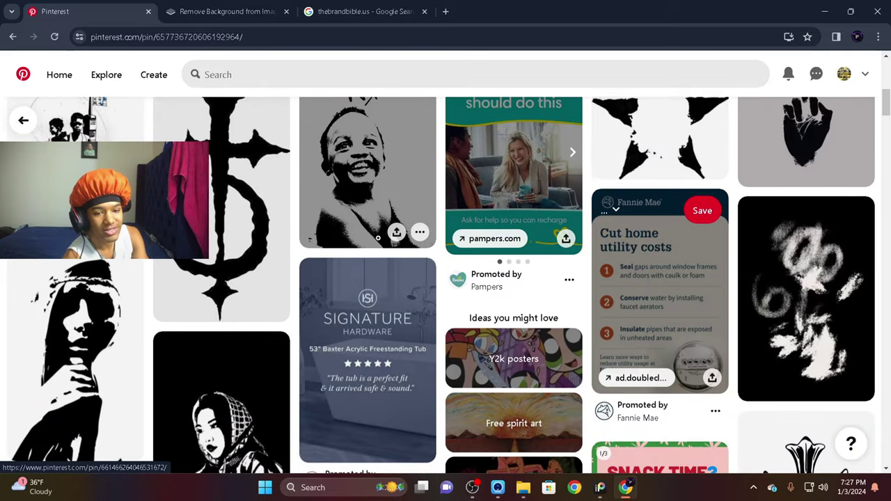
scroll(365, 213, up, 8)
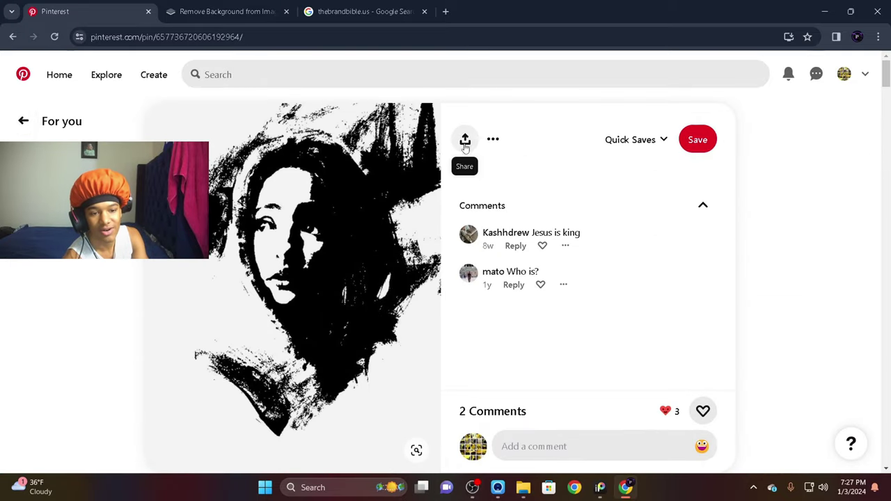
click(493, 139)
click(492, 141)
click(492, 142)
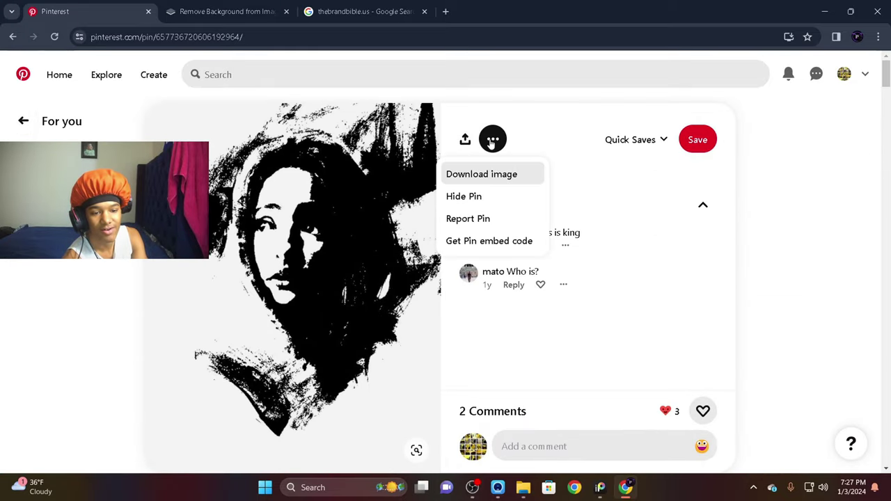
click(520, 120)
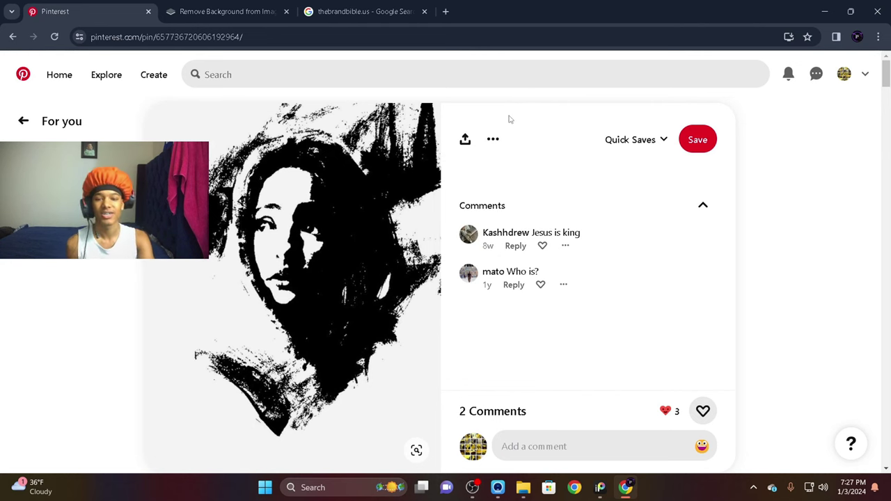
click(207, 12)
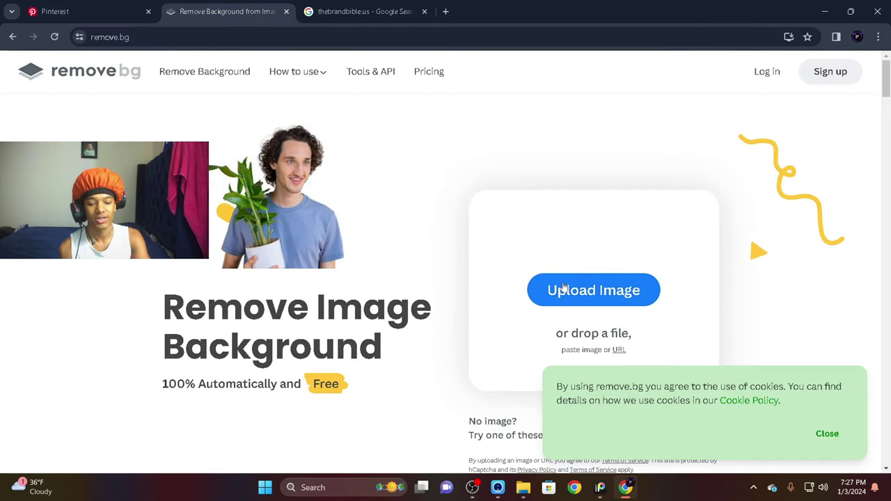
click(100, 10)
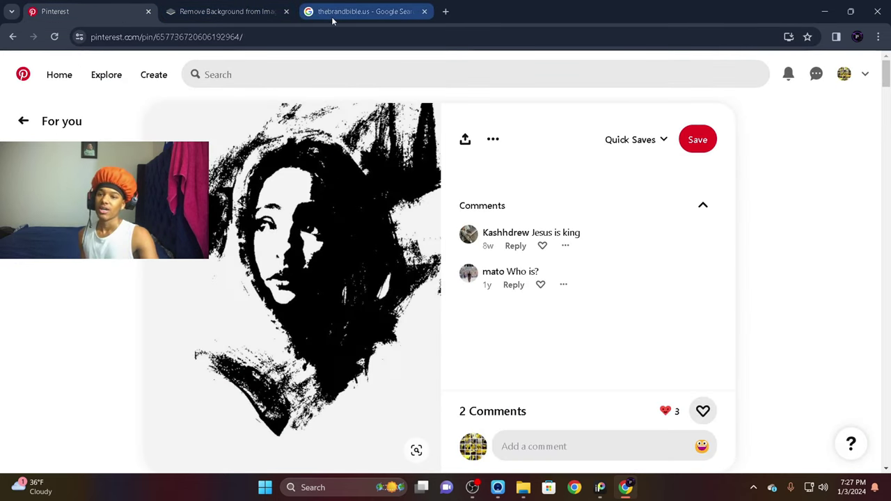
click(221, 12)
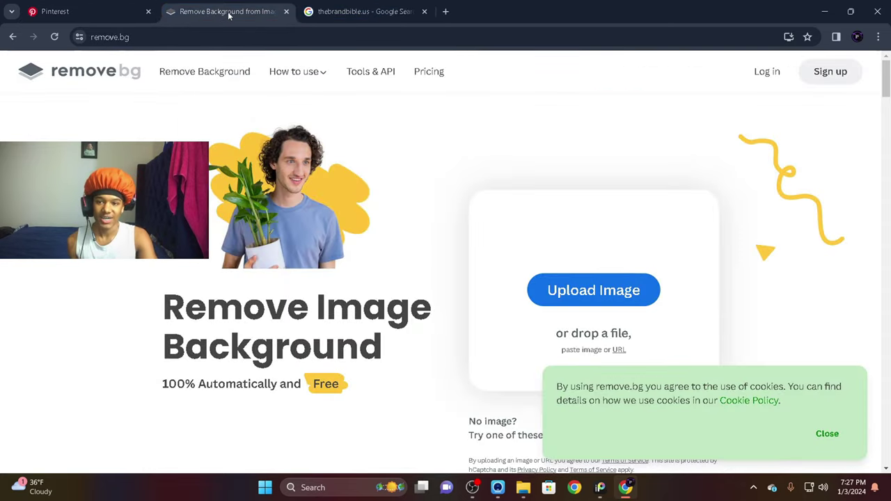
Open thebrandbible.us from its Google search results and browse the products in the Brand Bible collection
click(330, 12)
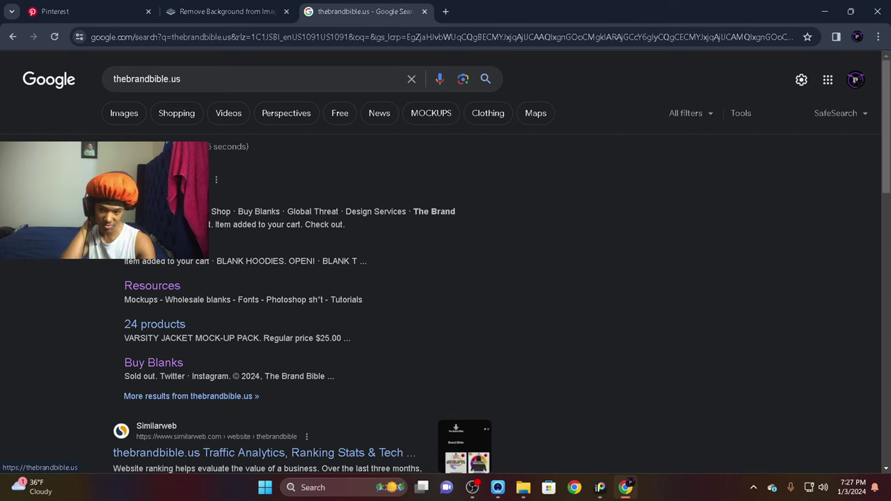
click(202, 197)
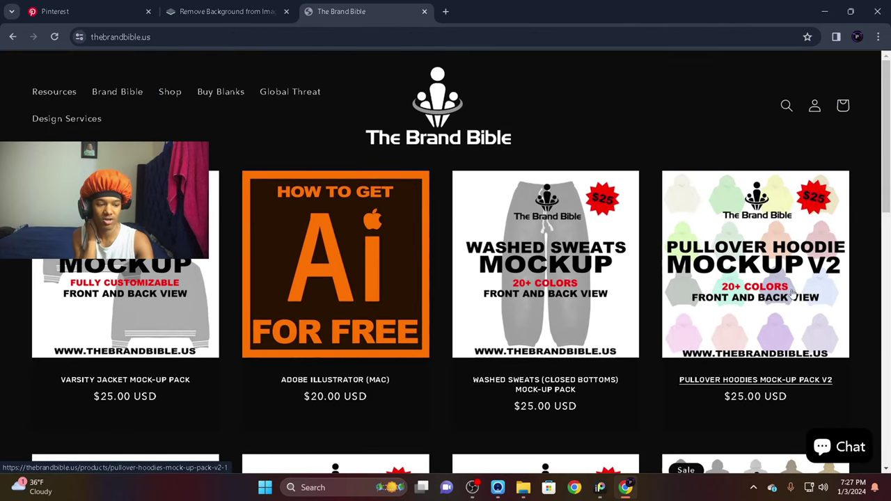
scroll(427, 285, down, 10)
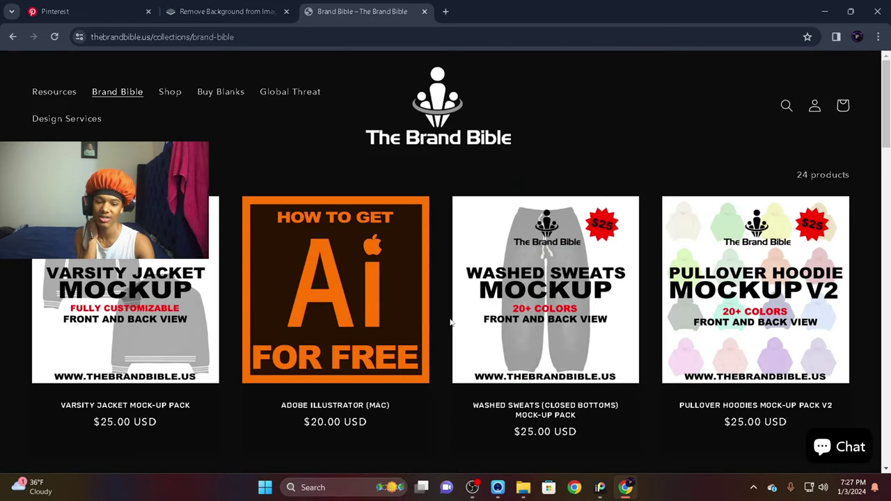
scroll(279, 250, down, 8)
scroll(251, 221, down, 12)
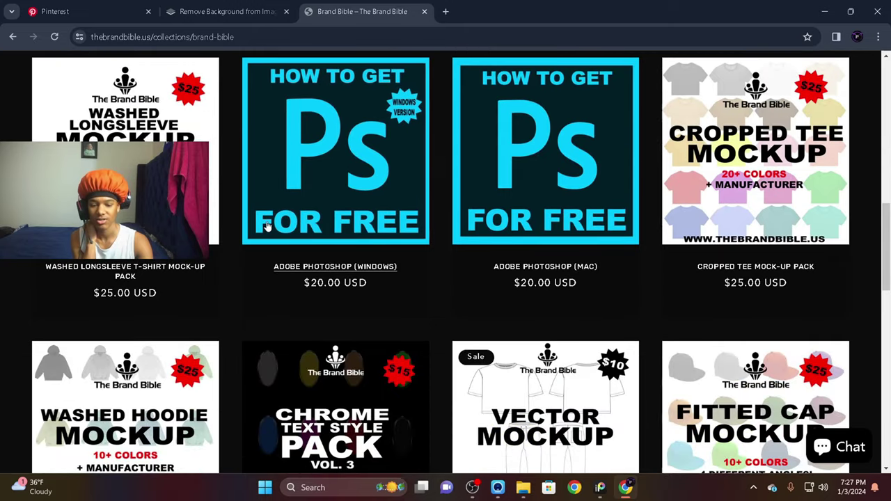
scroll(273, 227, up, 10)
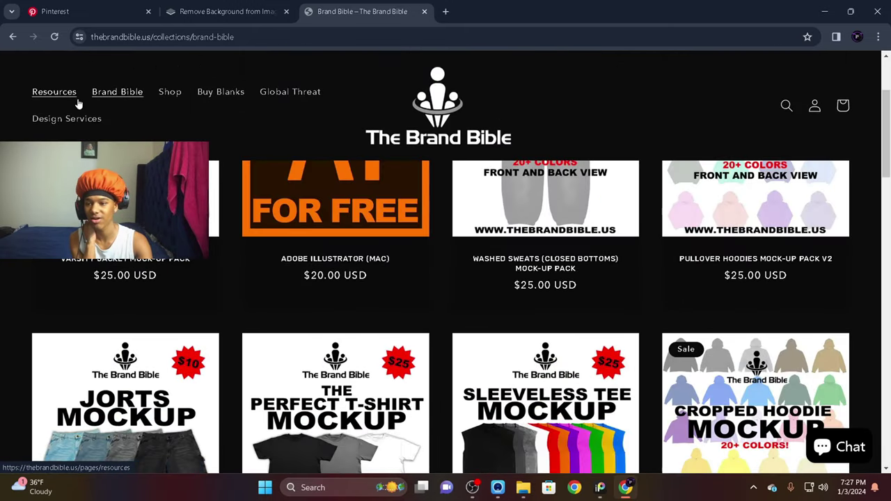
Open the Mockups page from The Brand Bible's Resources section
click(76, 98)
scroll(325, 290, down, 3)
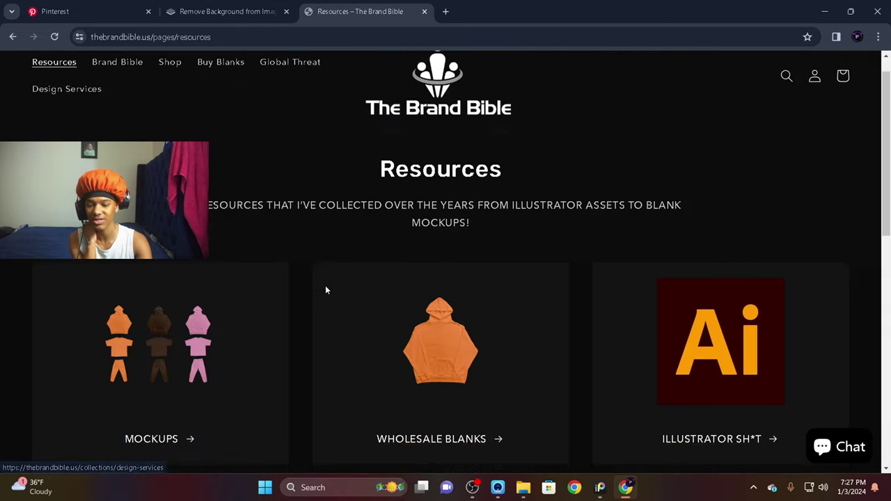
click(165, 295)
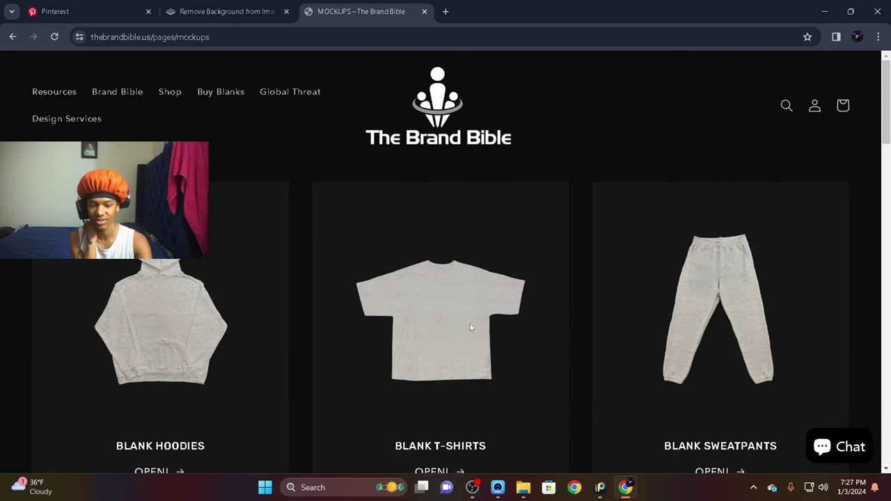
Look through the blank clothing and accessory categories offered on the Mockups page
scroll(470, 327, down, 3)
scroll(338, 298, up, 3)
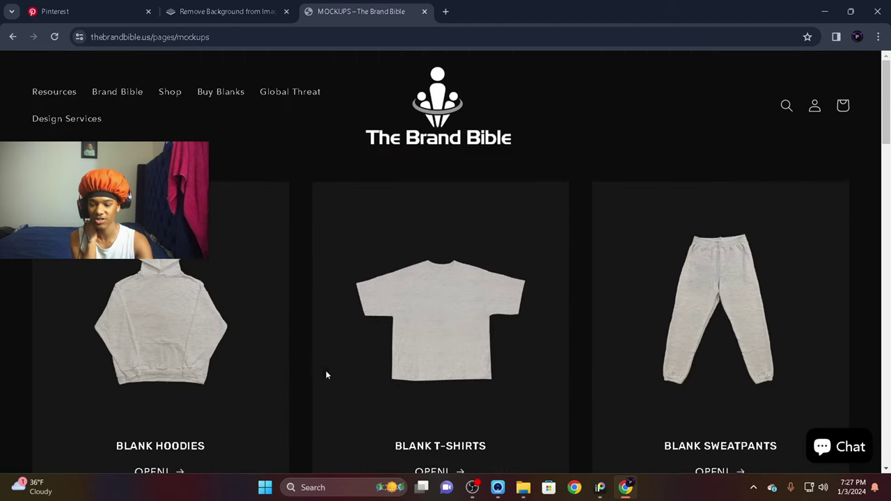
scroll(506, 292, down, 7)
scroll(457, 314, up, 2)
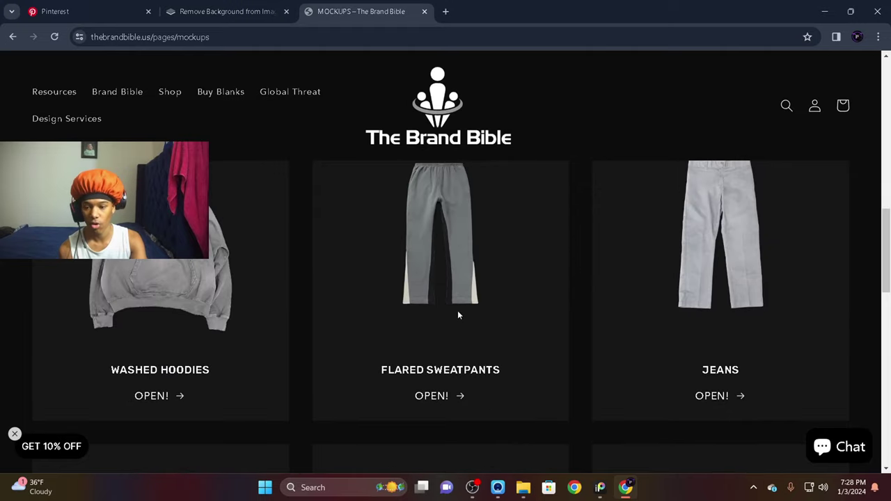
scroll(453, 320, down, 10)
scroll(441, 337, up, 6)
scroll(446, 334, down, 7)
scroll(445, 334, up, 7)
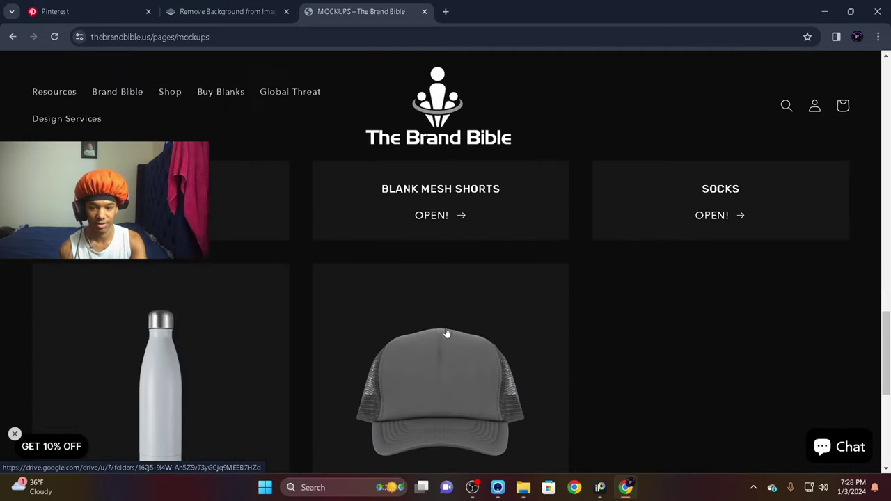
Open the Blank Tees folder from the Mockups page and preview BLACK BACK.png in Google Drive
scroll(336, 374, down, 4)
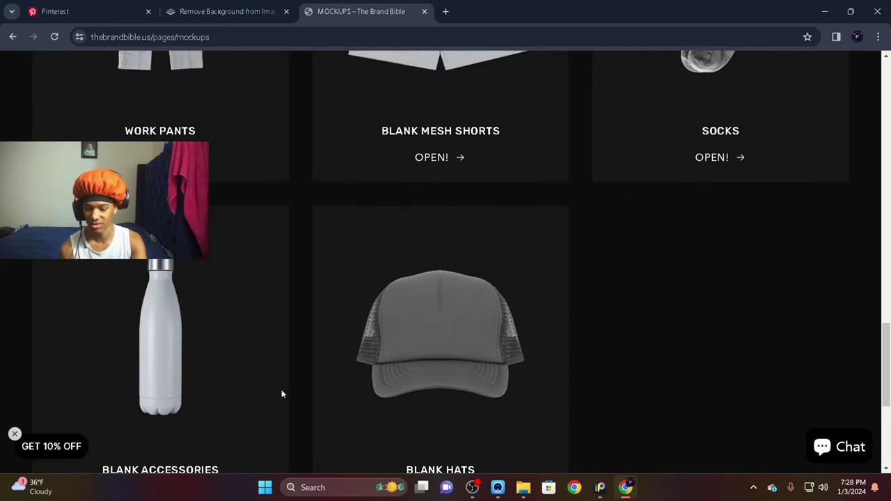
scroll(282, 394, up, 8)
click(440, 359)
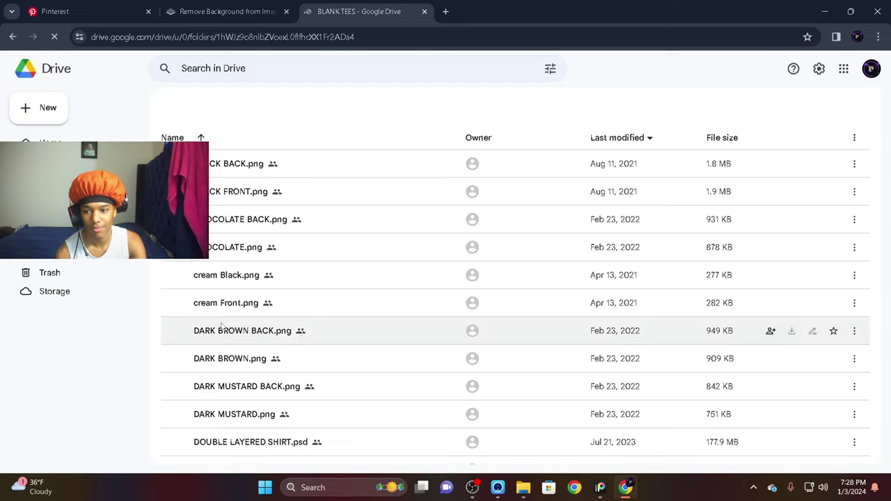
double_click(233, 197)
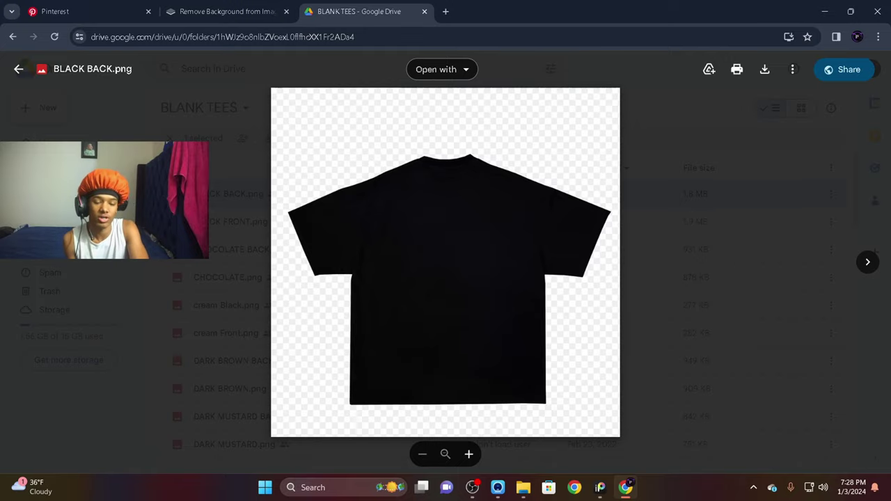
click(208, 268)
Browse the BLANK TEES files and preview LIGHT CREAM.png, closing the preview when done
scroll(209, 268, down, 5)
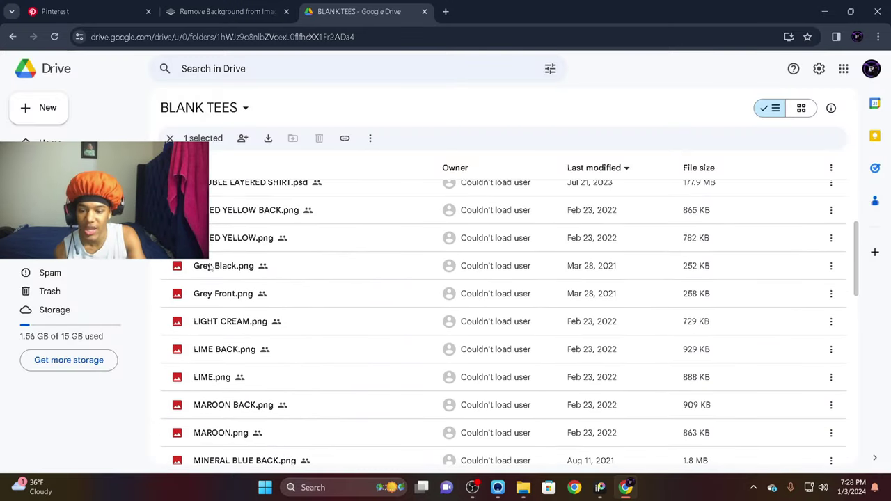
scroll(208, 270, down, 4)
scroll(212, 265, up, 5)
double_click(217, 263)
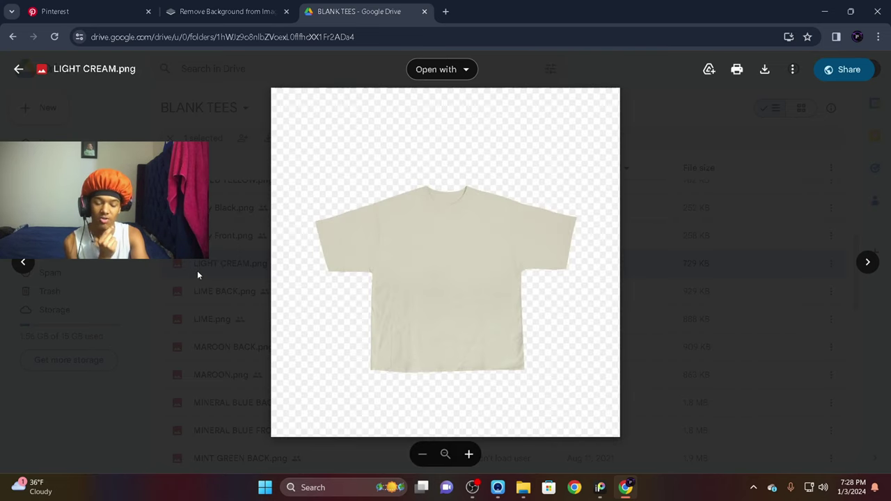
click(225, 271)
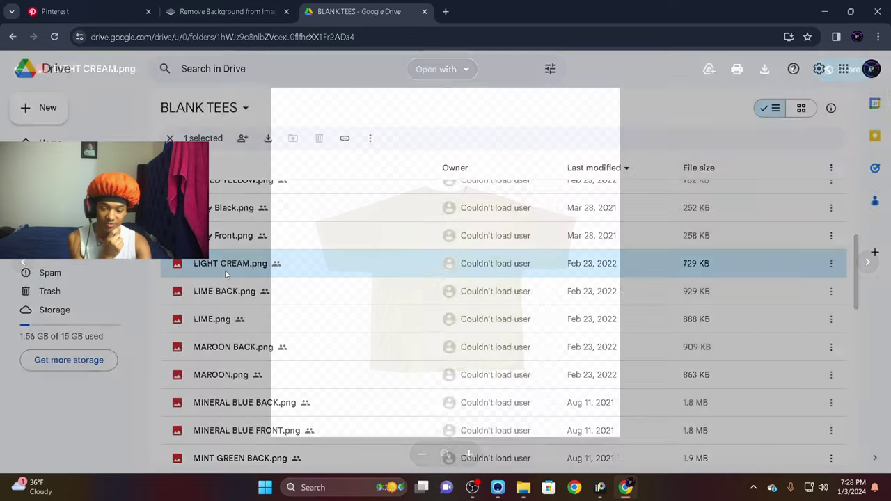
Look through the remaining tee colors and preview DARK MUSTARD.png, returning to the file list
scroll(228, 278, down, 3)
scroll(229, 281, down, 8)
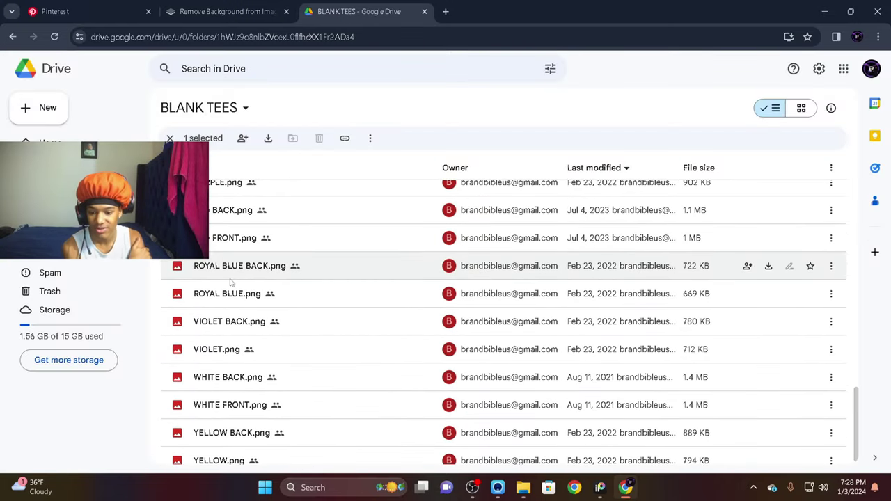
scroll(229, 285, up, 12)
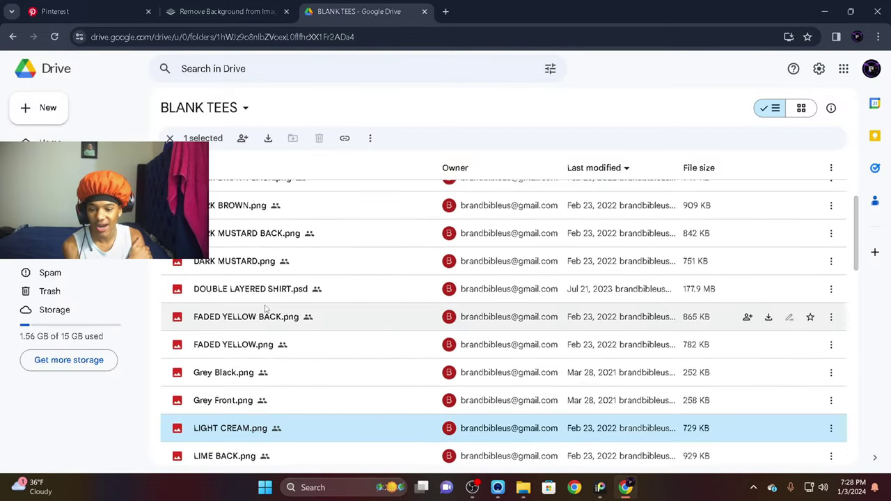
double_click(244, 366)
click(197, 292)
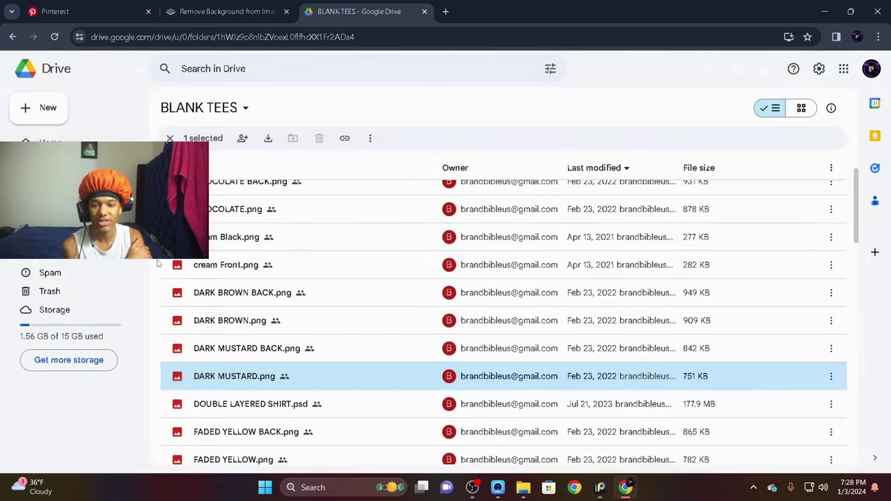
Scan the BLANK TEES file list for a suitable shirt color to use as the mockup
scroll(259, 297, up, 1)
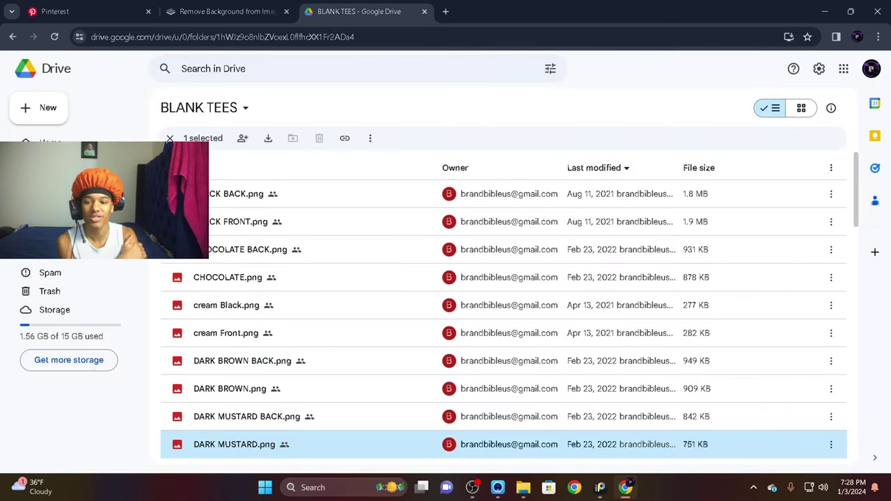
scroll(202, 343, down, 10)
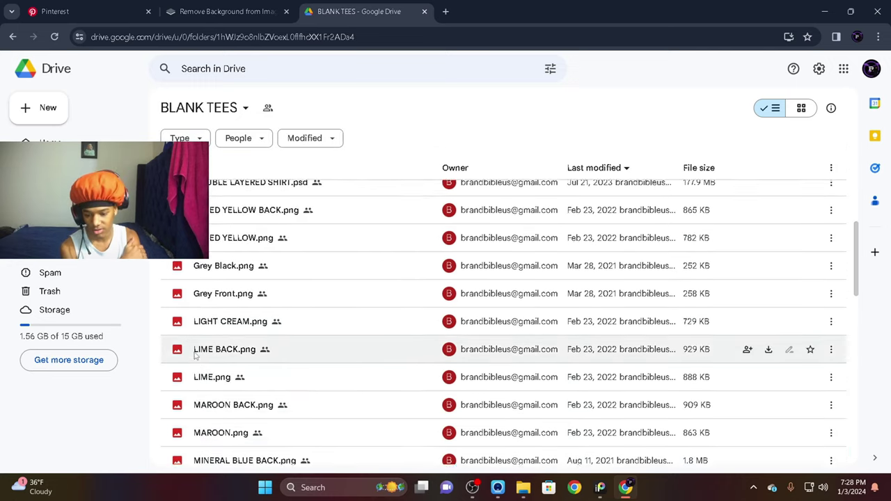
scroll(202, 342, up, 10)
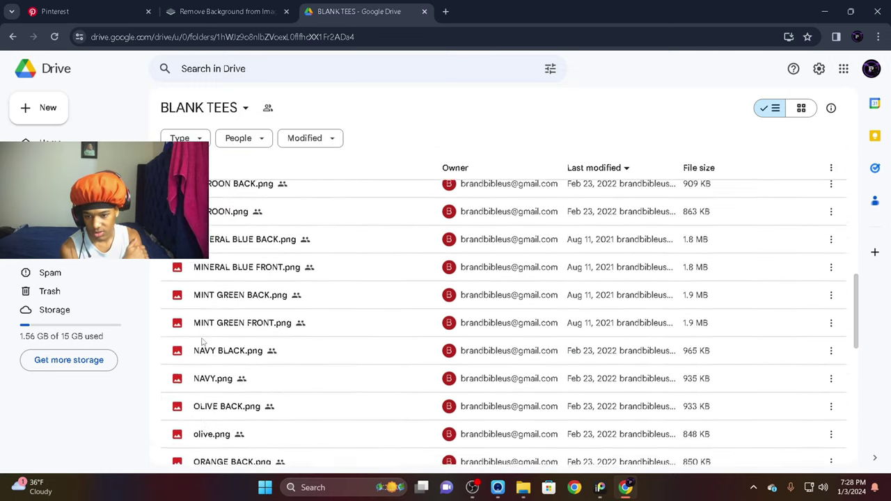
scroll(202, 337, up, 2)
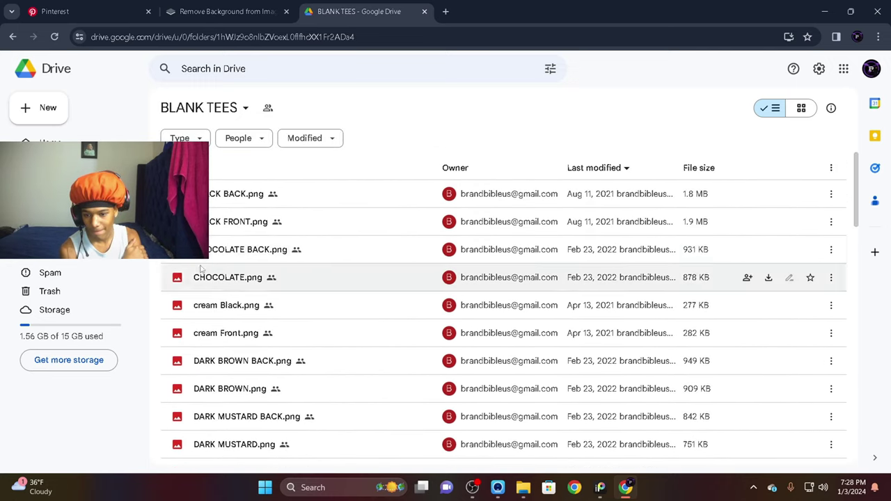
Preview cream Black.png, close it, and download the cream Front.png shirt mockup
double_click(225, 306)
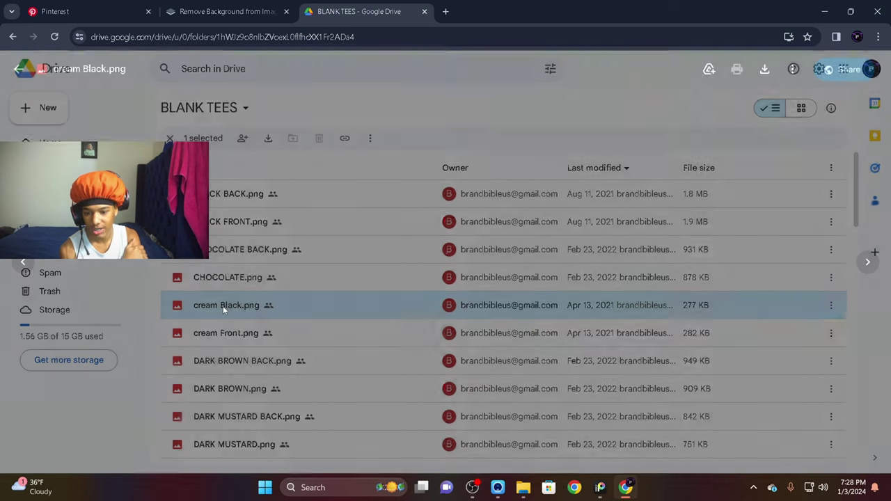
key(Escape)
double_click(226, 333)
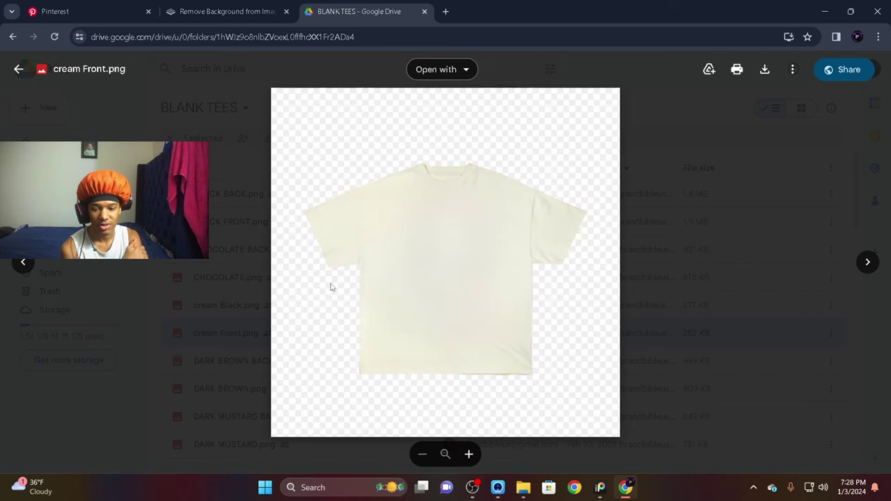
click(765, 69)
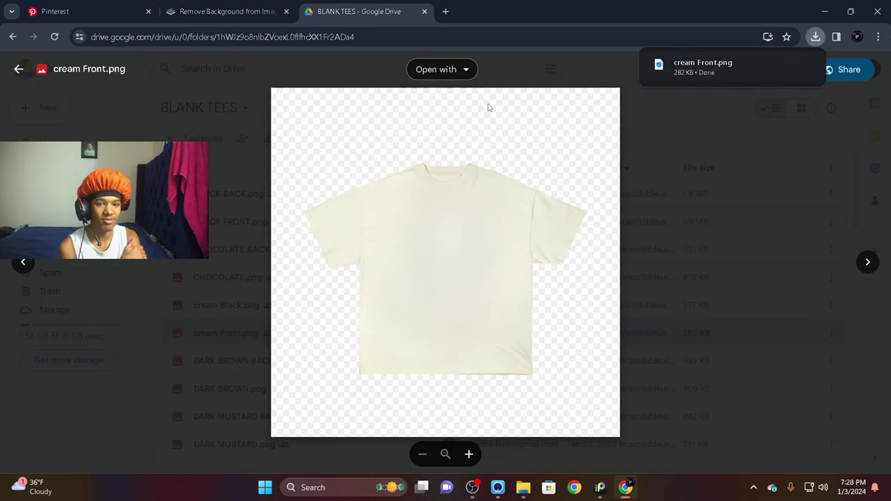
Return to the Pinterest portrait pin and browse the related graphics under More to explore
click(230, 12)
click(84, 11)
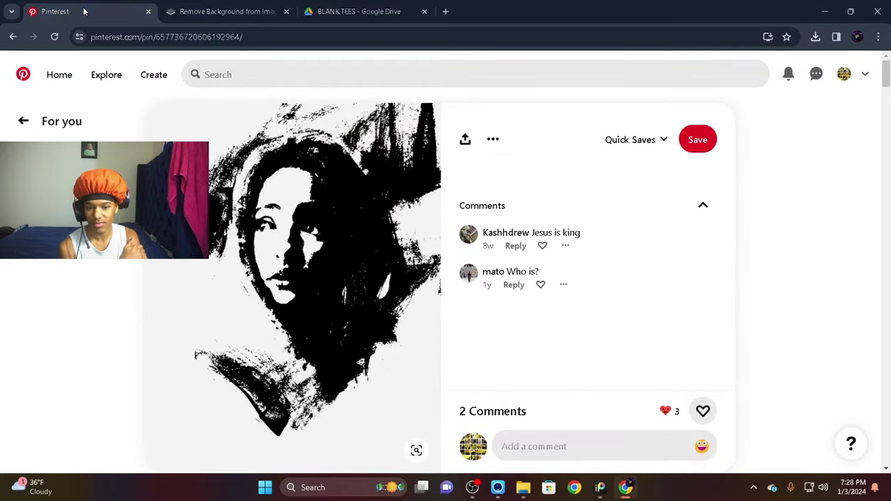
mouse_move(186, 136)
scroll(336, 243, down, 5)
scroll(86, 119, up, 4)
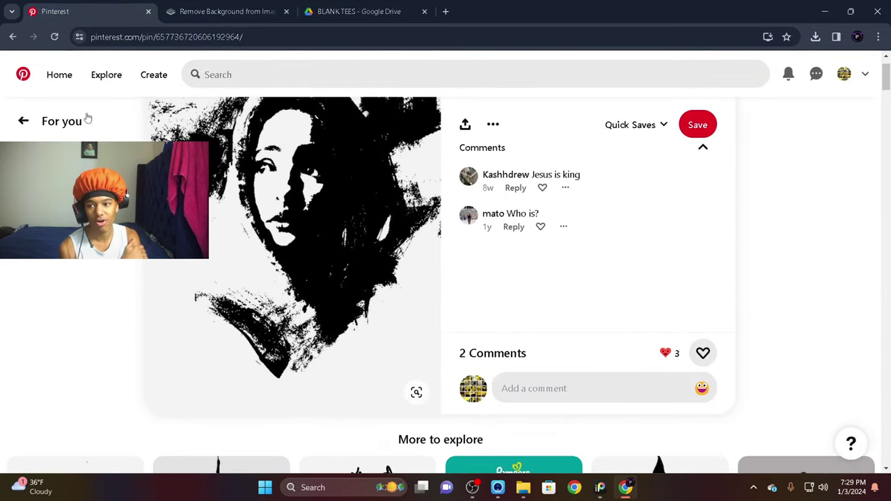
scroll(298, 188, down, 3)
mouse_move(252, 162)
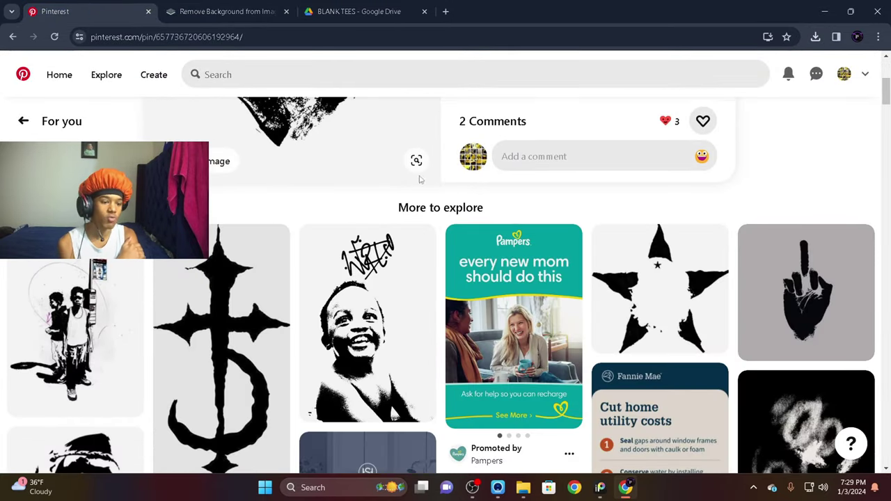
scroll(419, 179, down, 15)
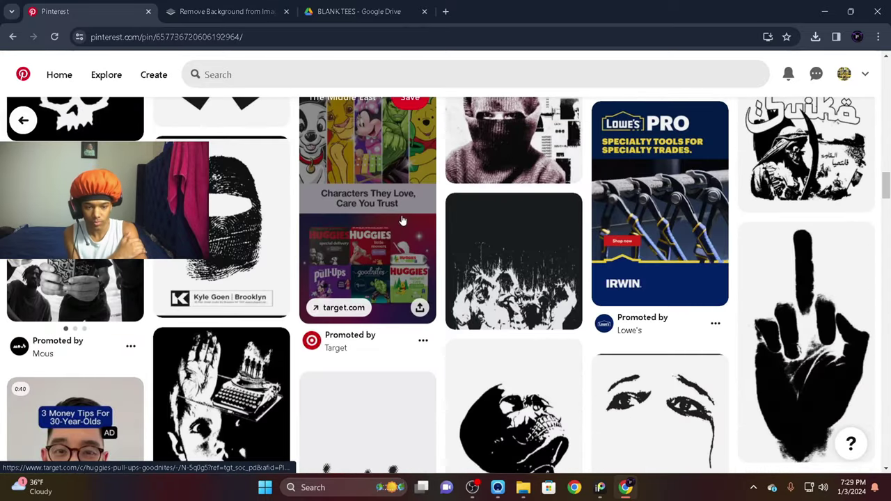
scroll(402, 221, down, 10)
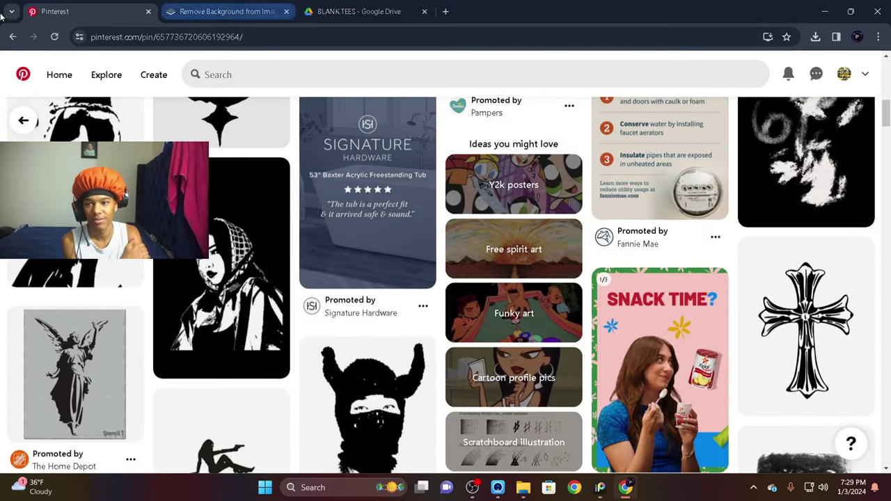
Switch to ibisPaint, open My Gallery and view the existing All in Uno artwork, returning to the gallery list
click(600, 487)
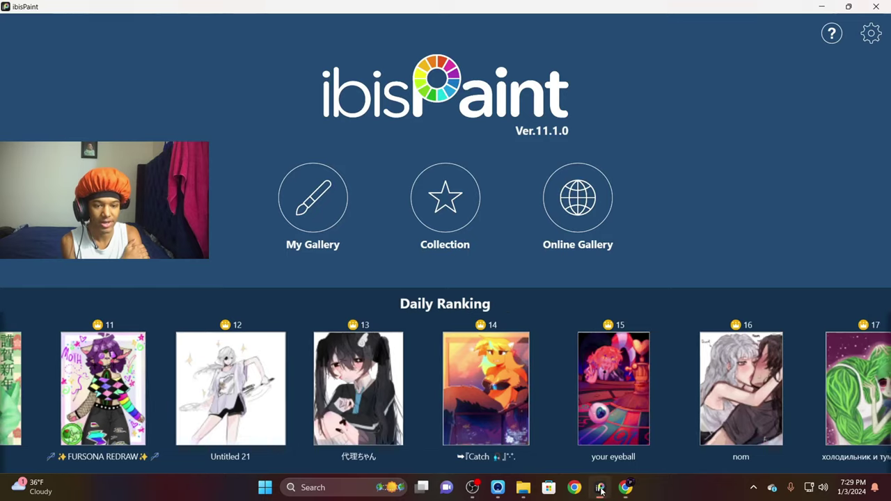
click(322, 205)
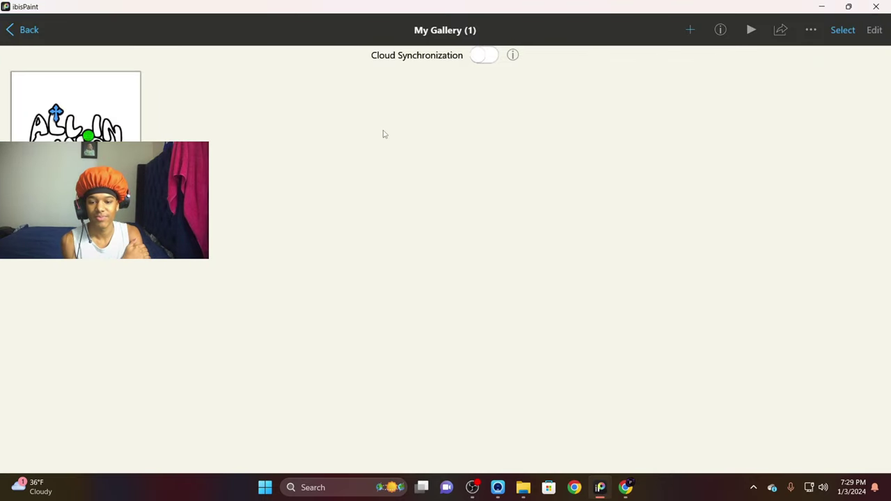
click(127, 139)
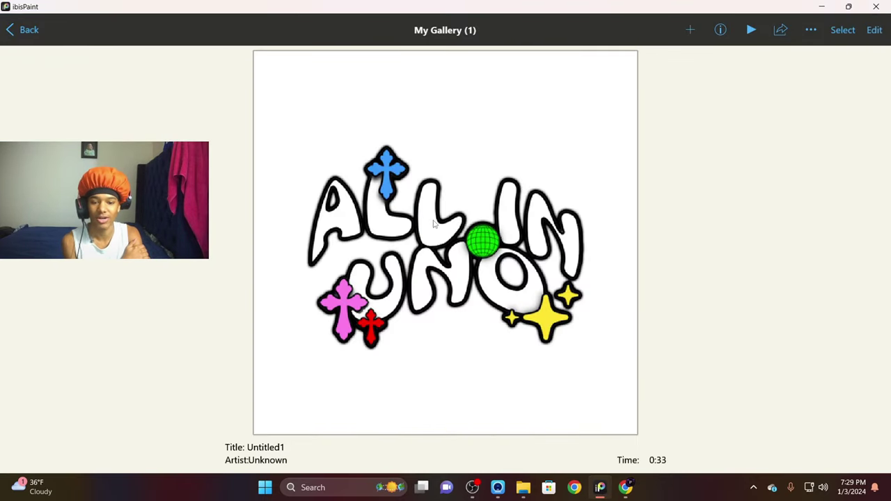
click(441, 277)
click(98, 105)
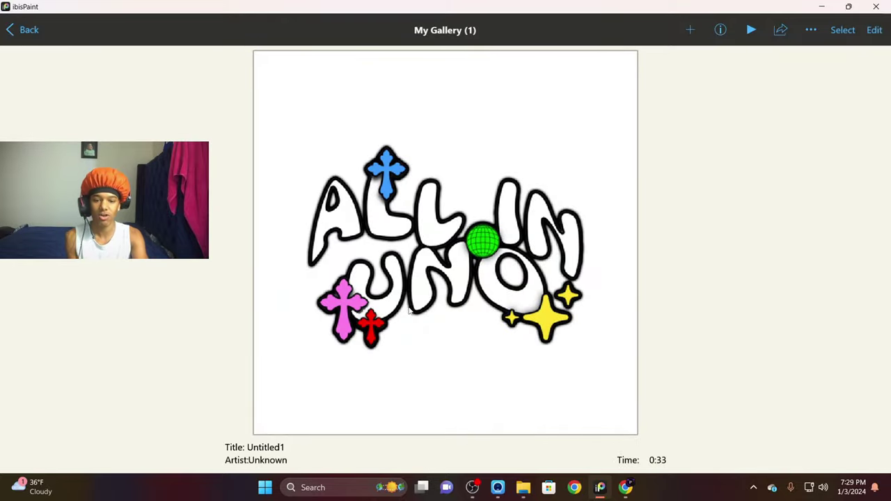
click(31, 35)
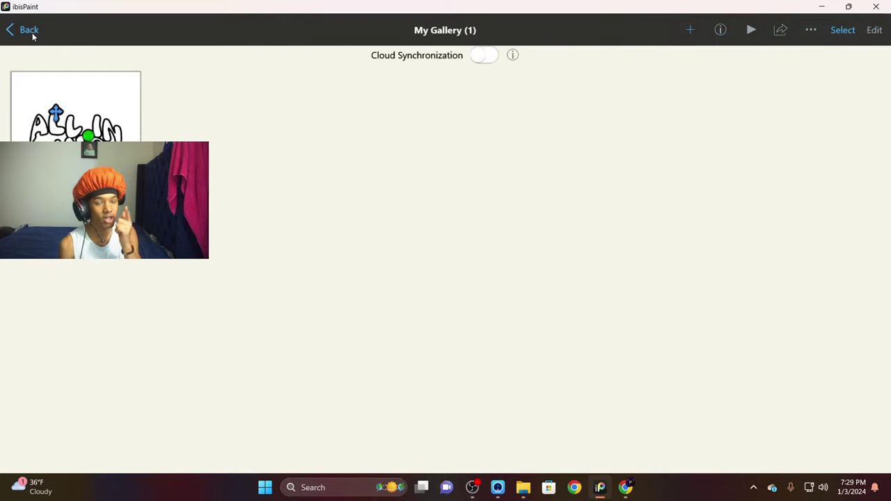
Create a new ibisPaint artwork by importing the cream front tee image from Downloads, continuing with the free trial
click(691, 30)
click(667, 89)
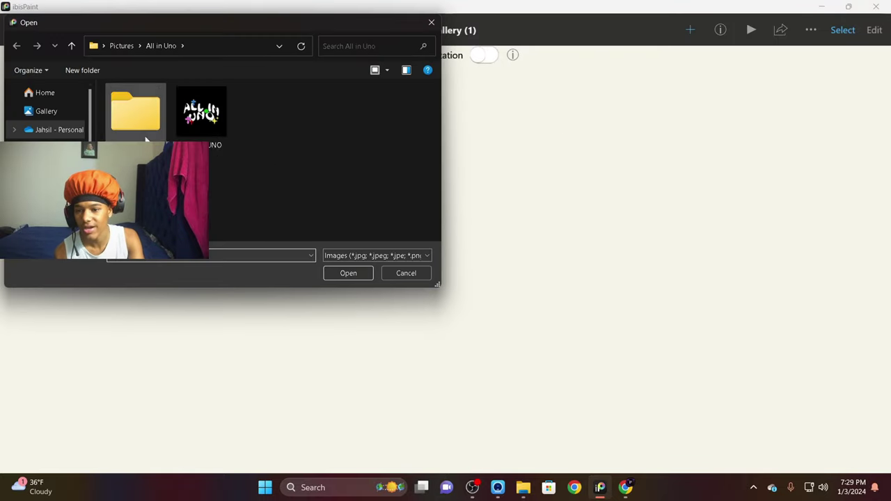
scroll(49, 112, down, 3)
click(53, 126)
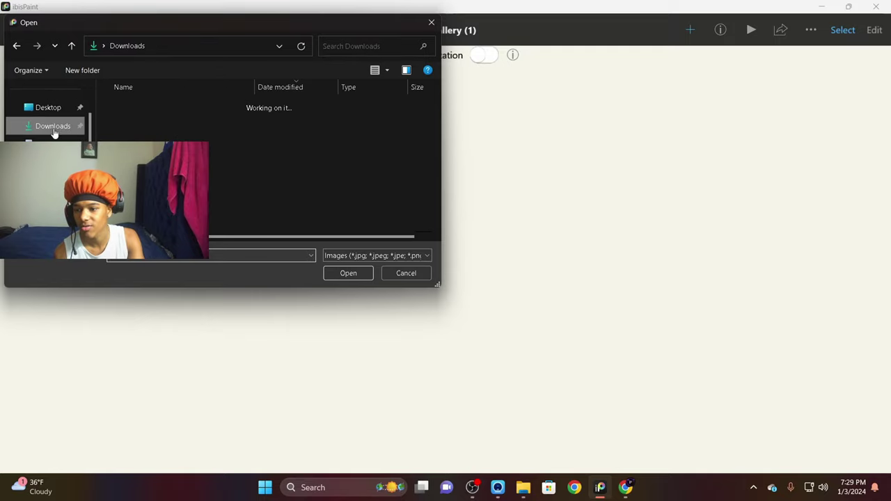
double_click(156, 124)
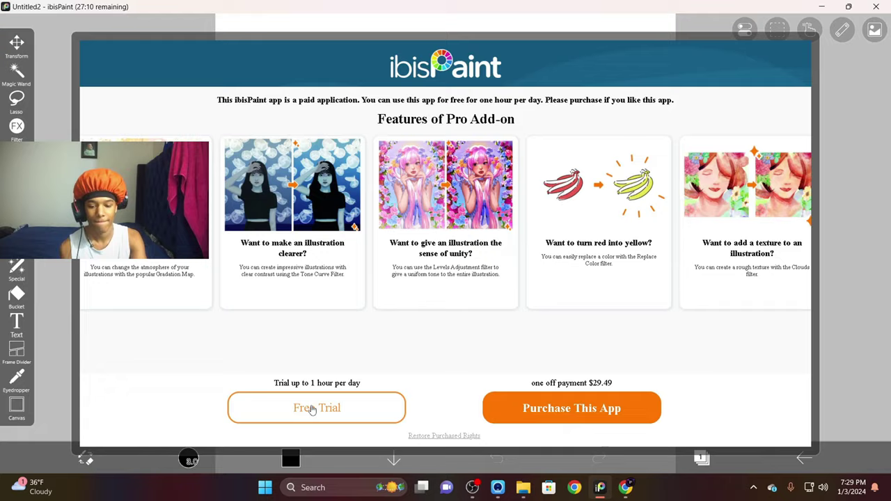
click(313, 410)
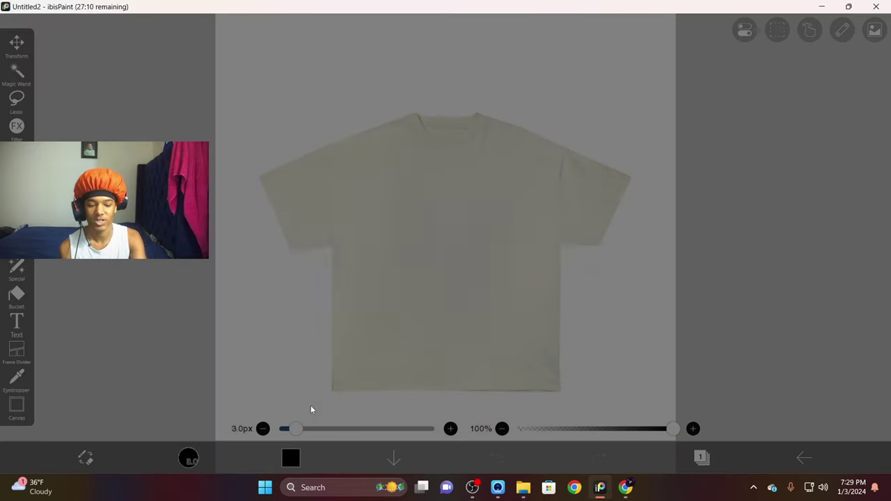
click(458, 287)
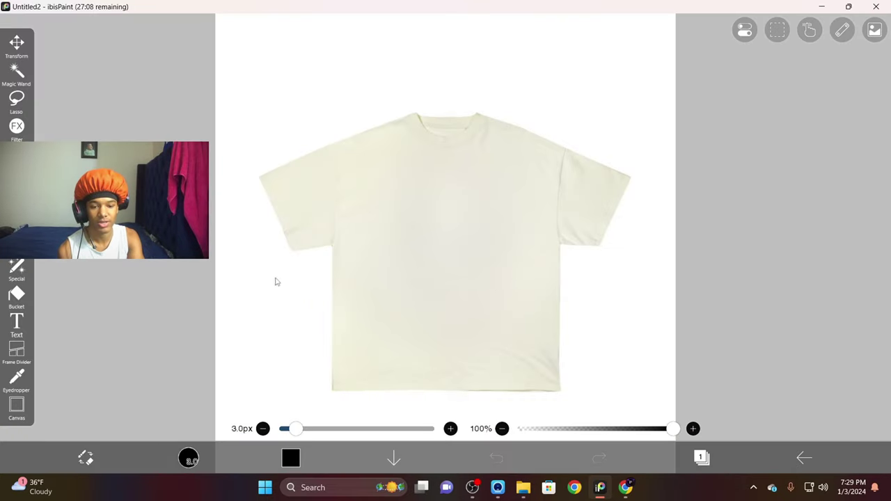
scroll(369, 252, down, 3)
scroll(371, 252, up, 2)
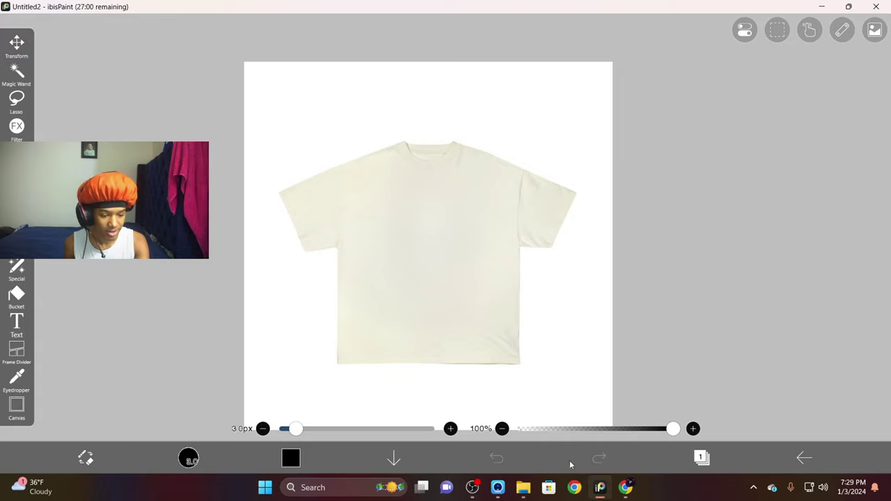
Switch to Pinterest in Chrome and look through the related graphics under the portrait pin for shirt design ideas
click(625, 487)
scroll(230, 340, up, 10)
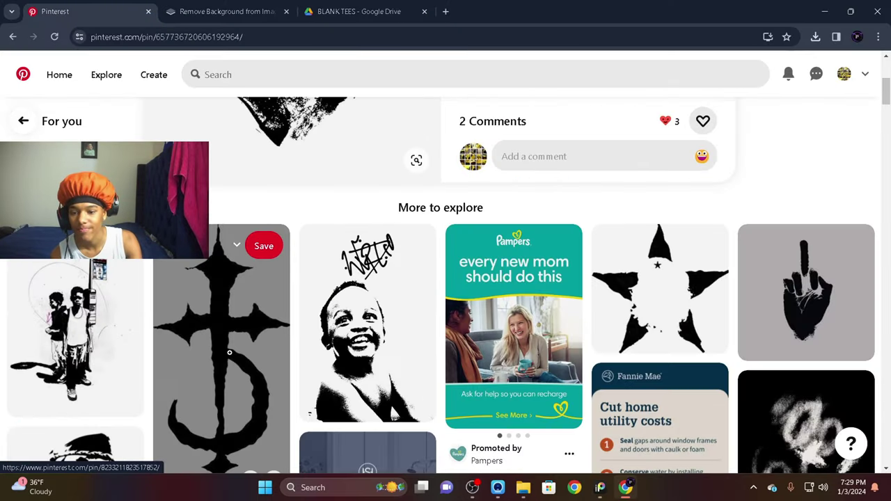
scroll(229, 339, down, 1)
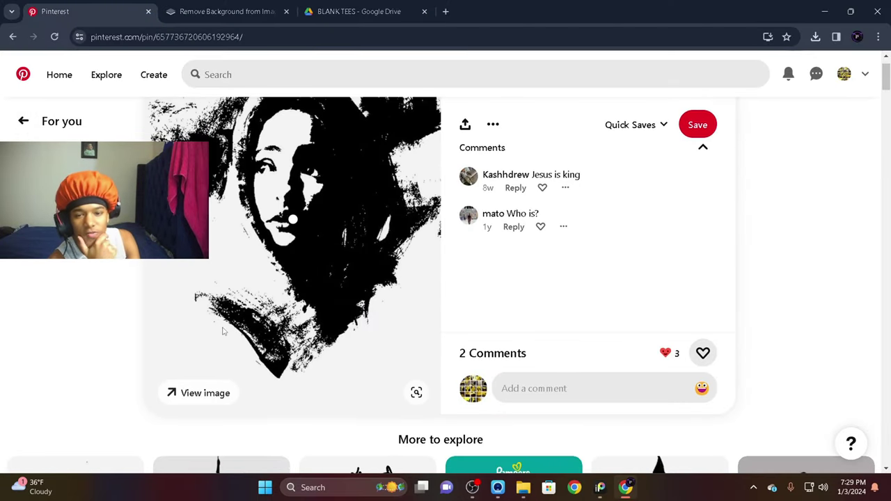
scroll(223, 331, down, 6)
scroll(421, 238, up, 2)
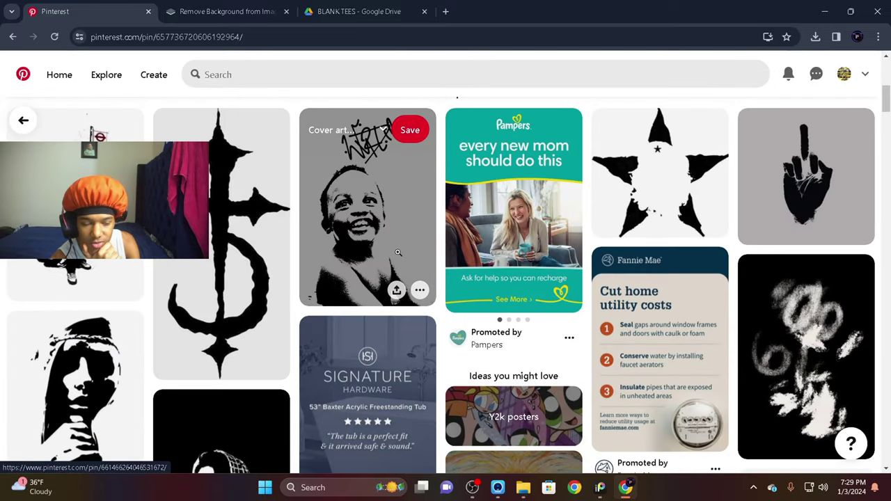
scroll(391, 258, down, 15)
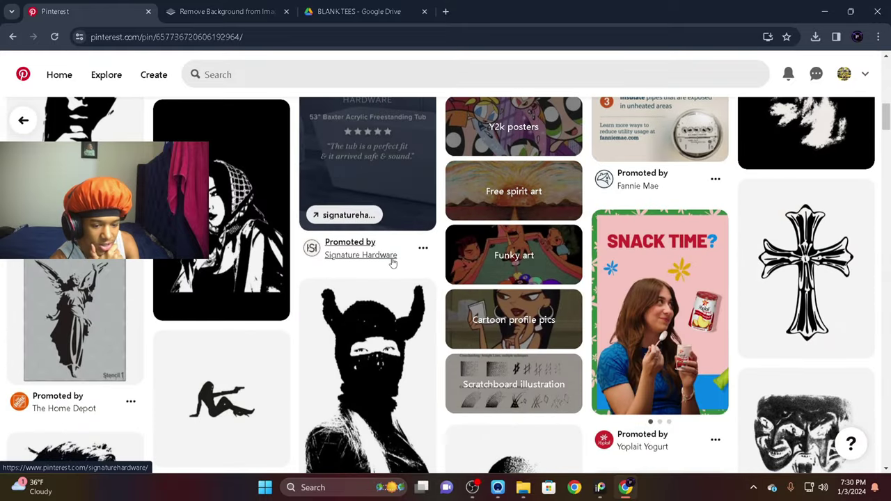
scroll(392, 263, down, 4)
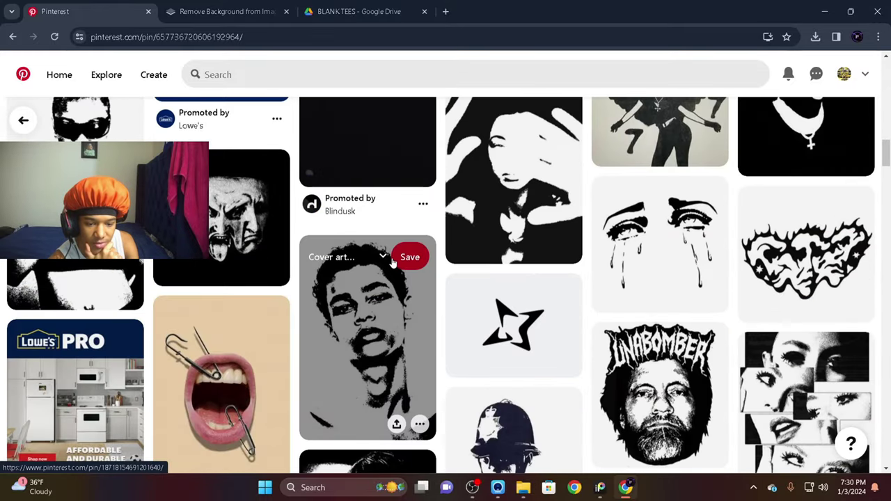
scroll(392, 258, down, 1)
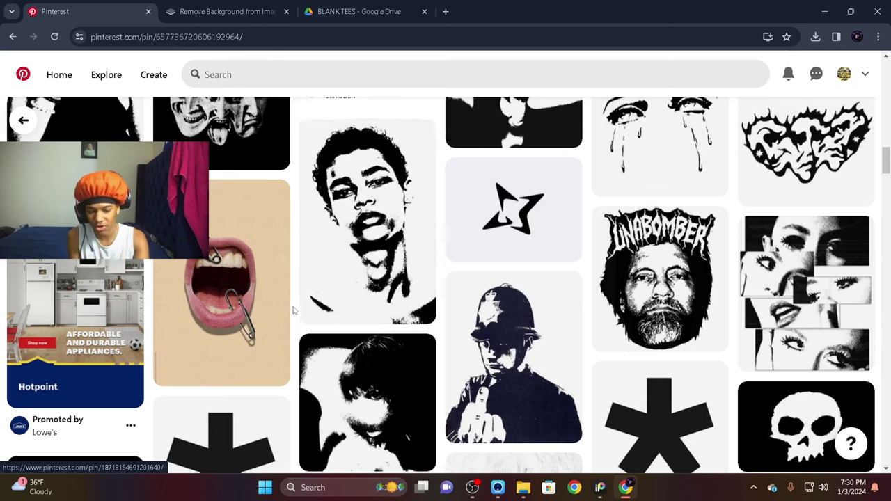
scroll(295, 312, down, 4)
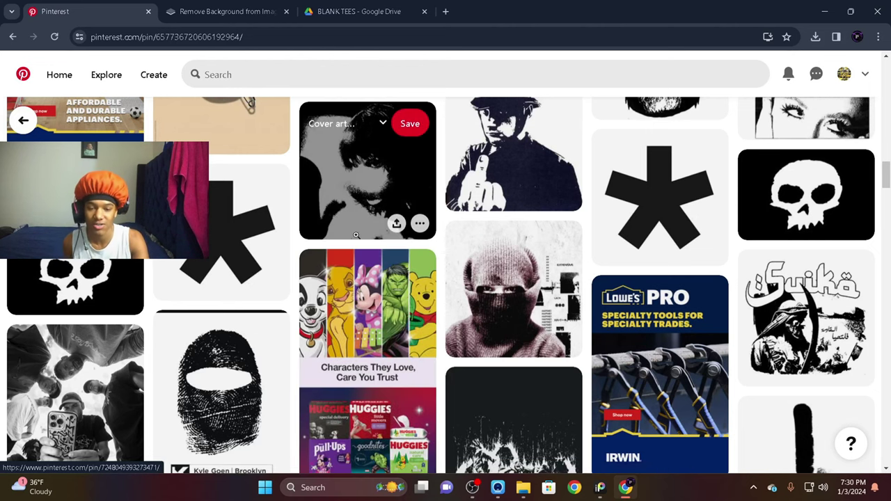
scroll(355, 236, down, 6)
scroll(356, 236, down, 3)
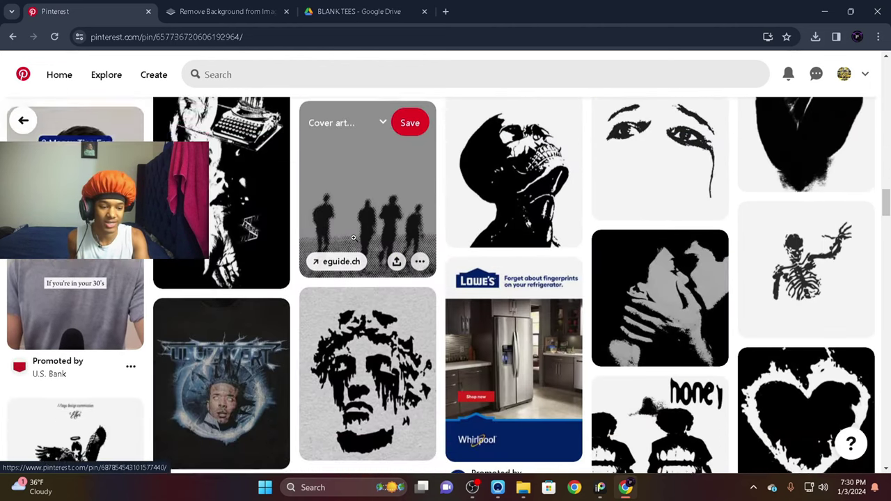
scroll(227, 260, down, 5)
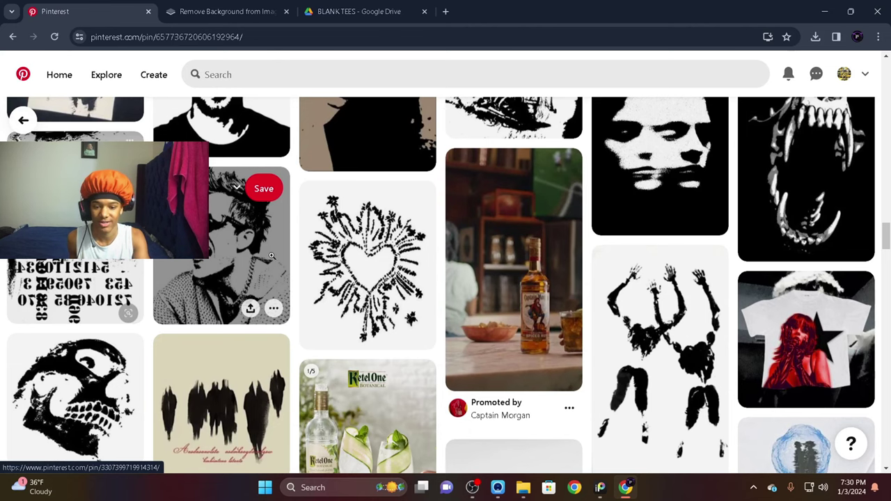
scroll(228, 260, down, 2)
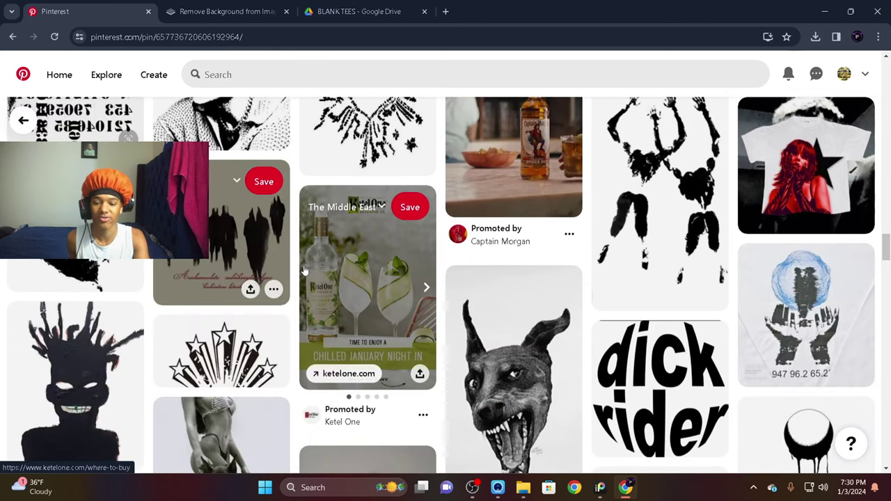
scroll(220, 244, down, 2)
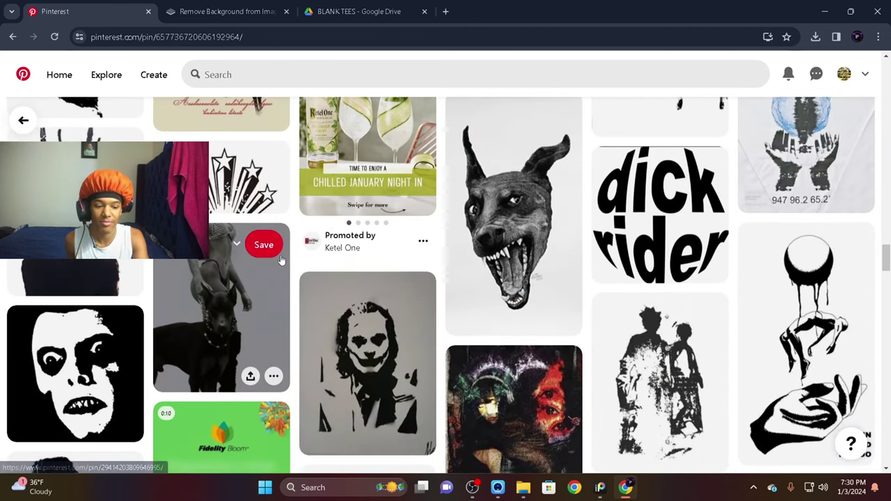
scroll(486, 284, down, 2)
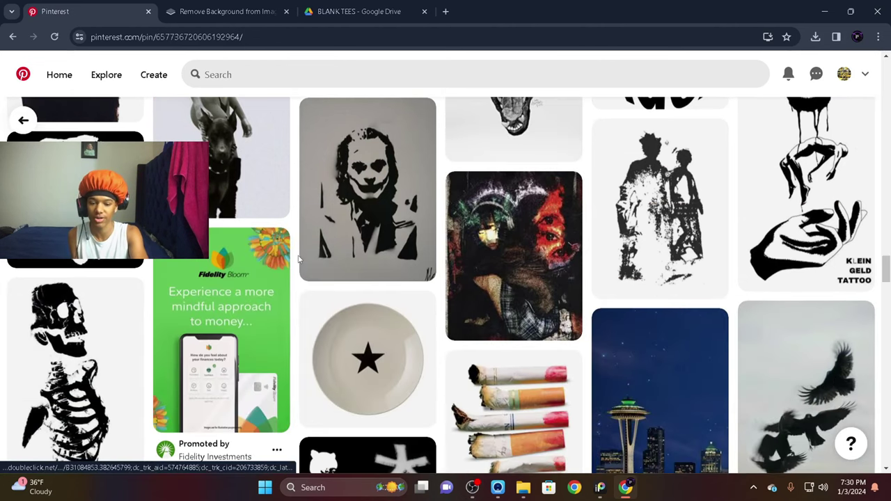
scroll(365, 294, down, 4)
scroll(365, 294, down, 5)
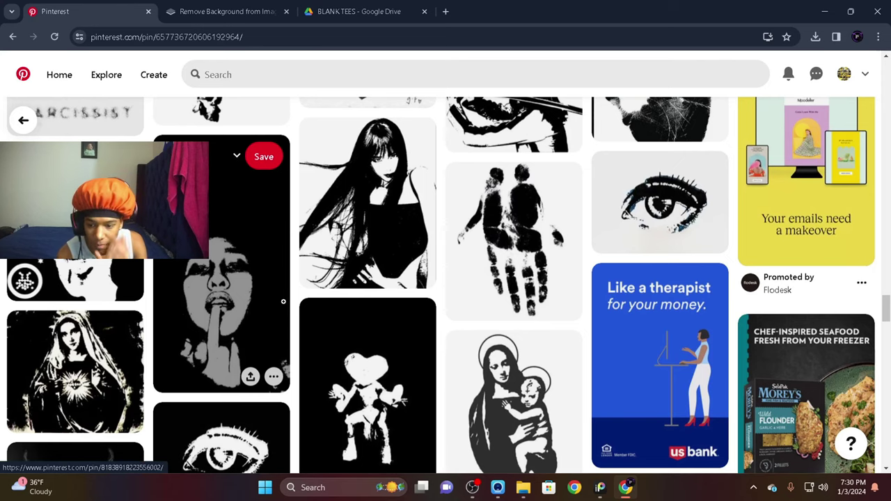
scroll(284, 301, down, 8)
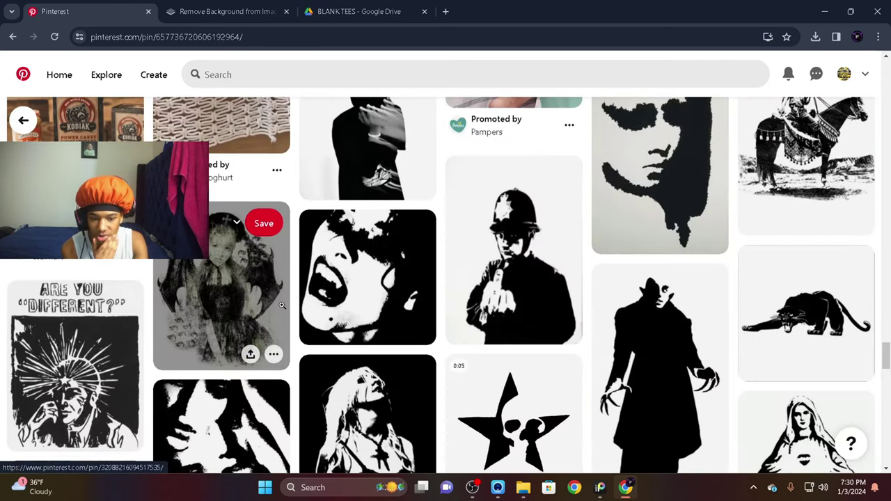
scroll(282, 305, down, 6)
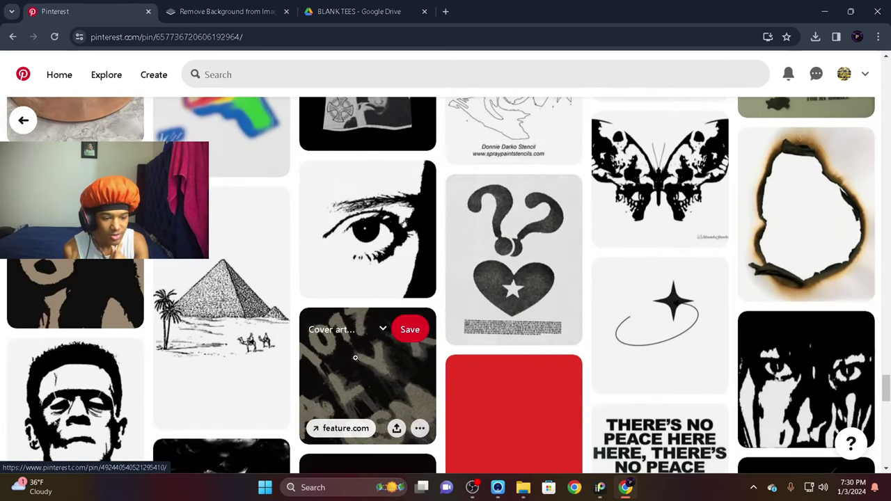
scroll(355, 357, down, 4)
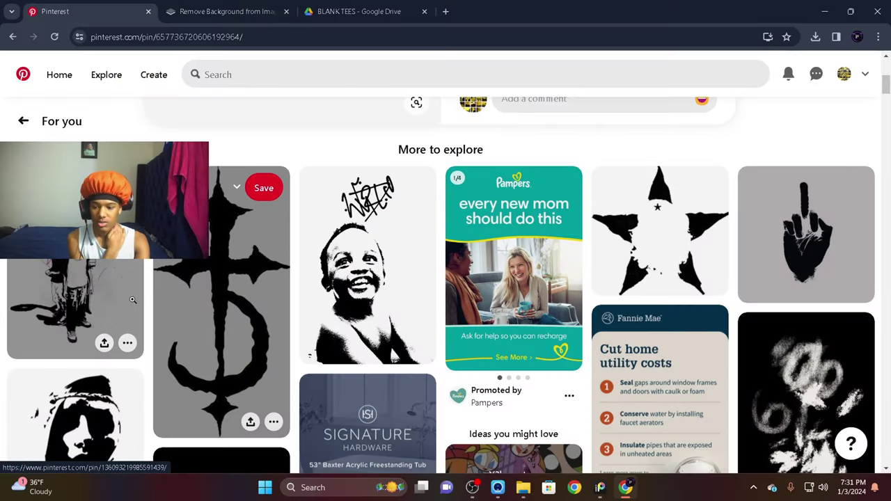
Open the pin of two boys at a bus stop and examine its related graphics for shirt artwork
click(134, 300)
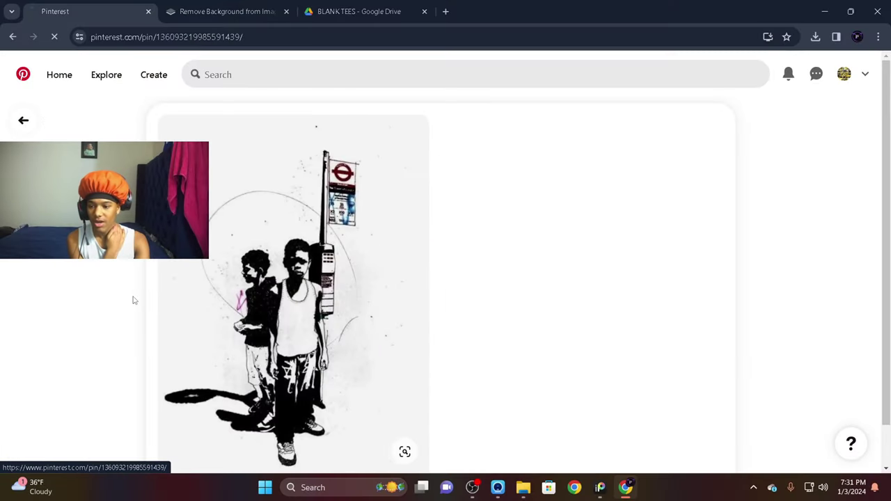
scroll(271, 293, down, 8)
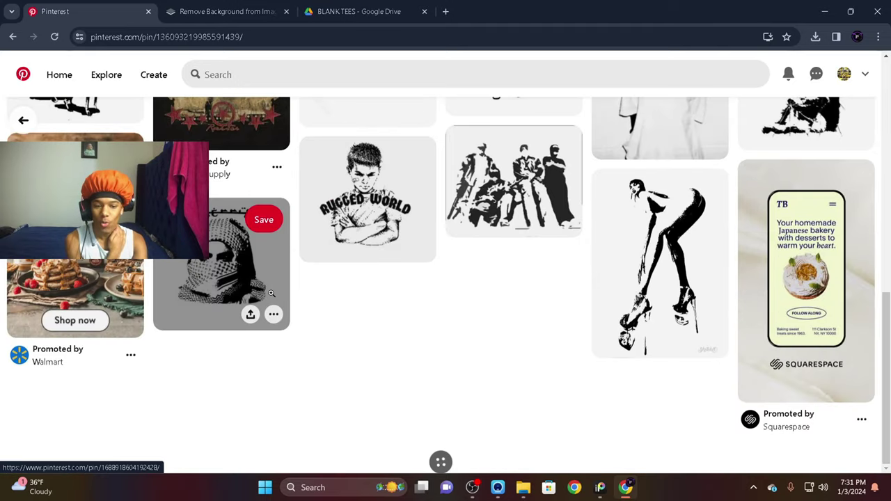
scroll(271, 293, up, 2)
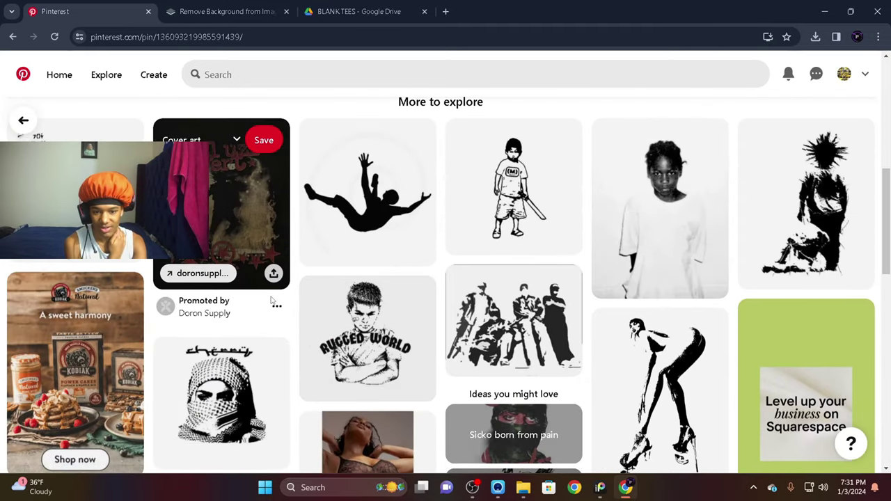
scroll(488, 315, down, 7)
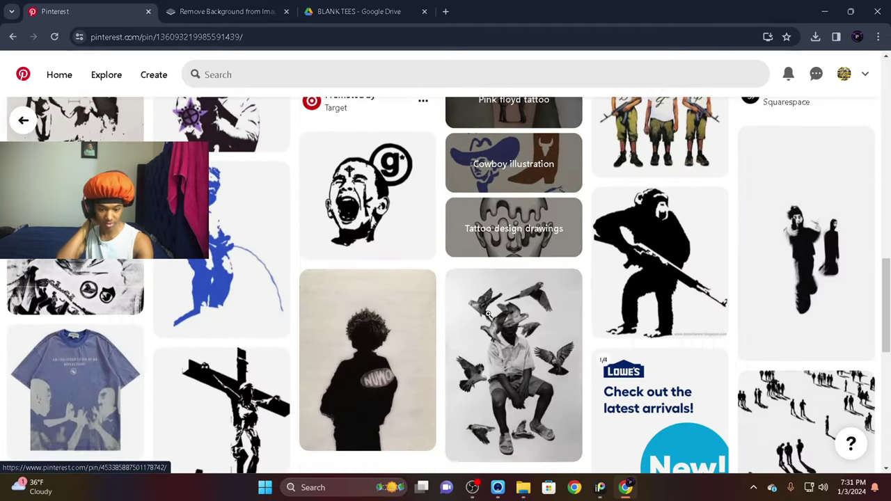
scroll(489, 315, down, 3)
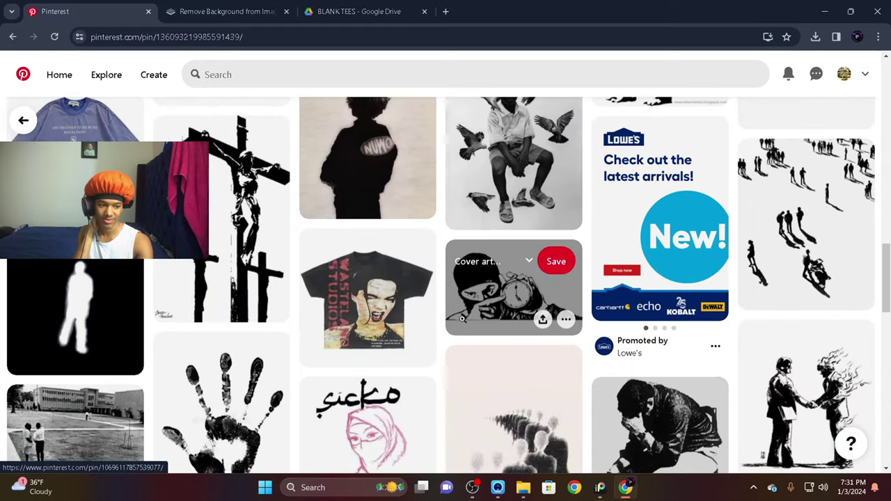
scroll(462, 318, down, 10)
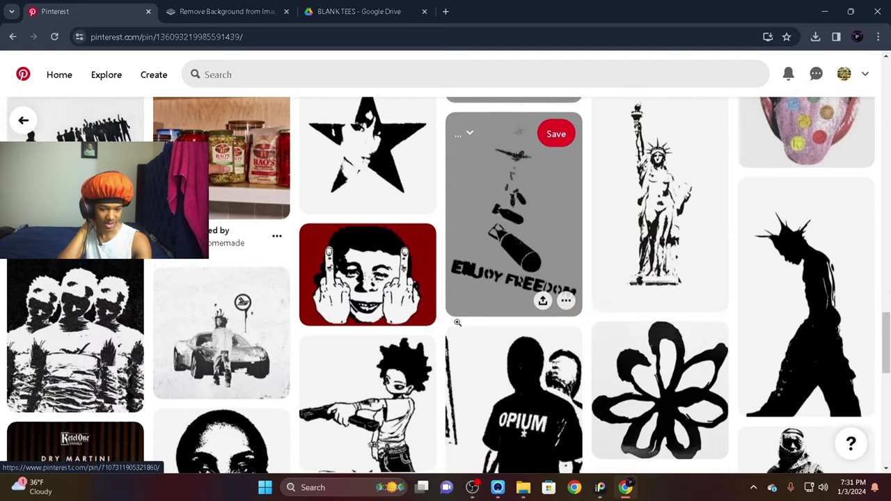
scroll(457, 322, down, 10)
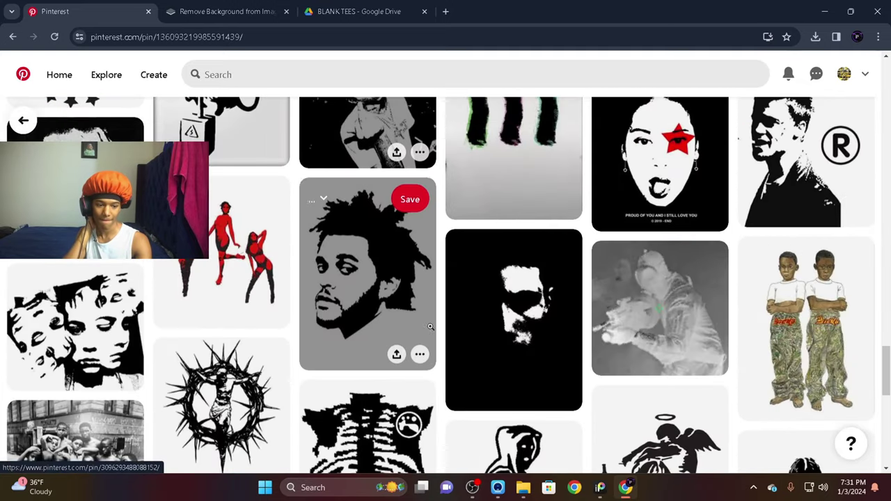
scroll(430, 327, down, 3)
scroll(418, 313, up, 1)
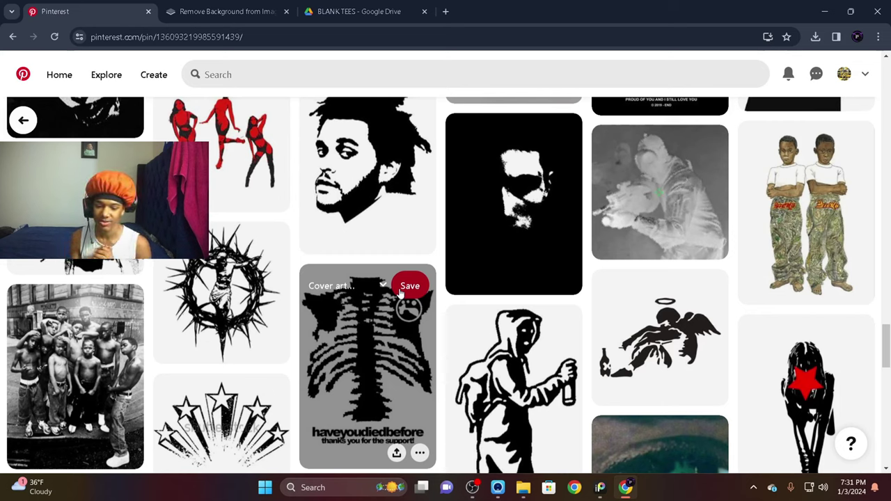
scroll(402, 292, down, 10)
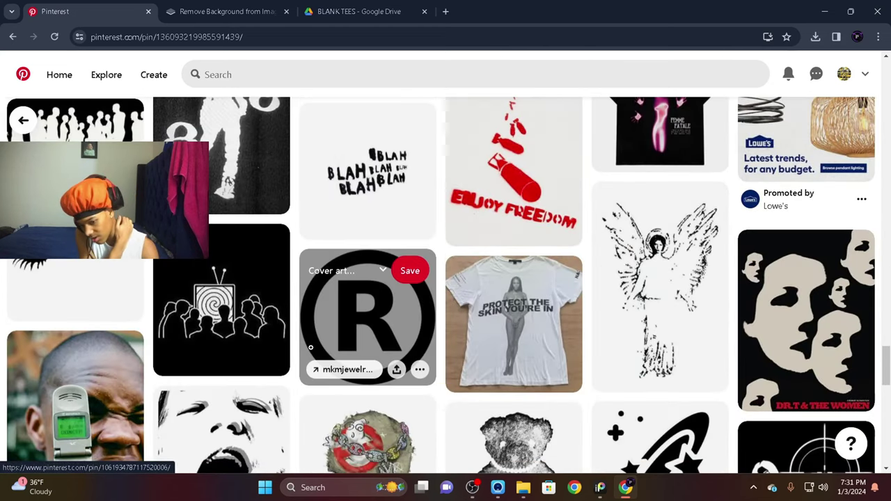
scroll(306, 348, down, 4)
scroll(345, 320, up, 5)
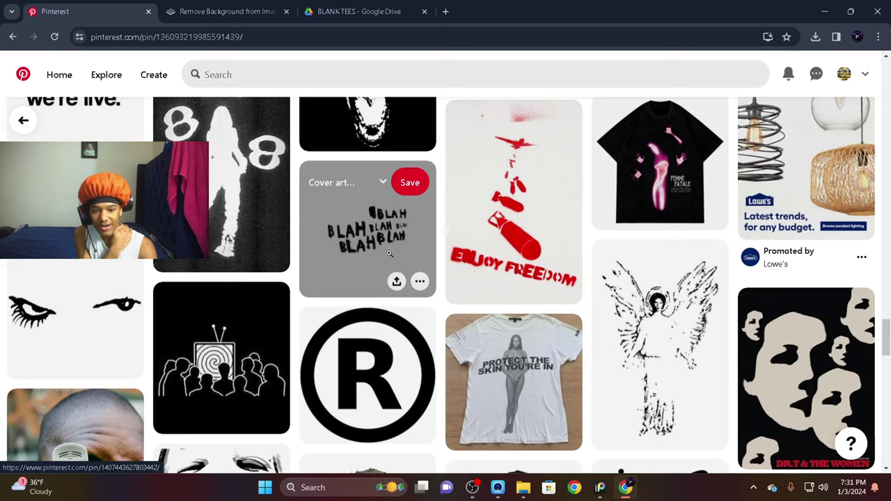
Open the hand-painted BLAH BLAH lettering pin, read its comments and download the image
click(344, 238)
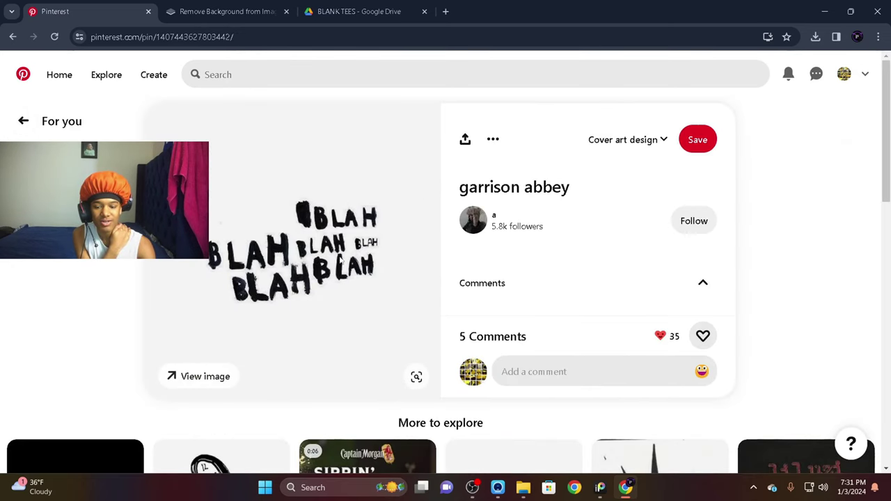
click(493, 139)
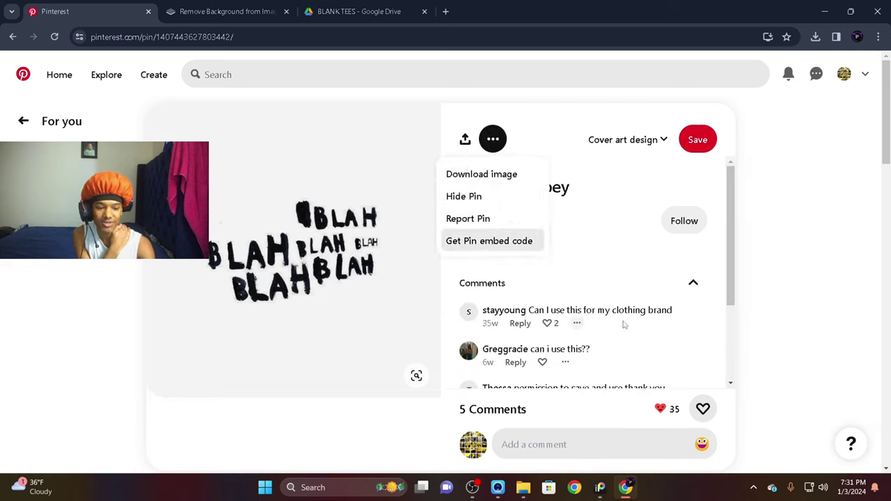
scroll(566, 327, down, 2)
scroll(566, 332, up, 2)
scroll(566, 332, down, 2)
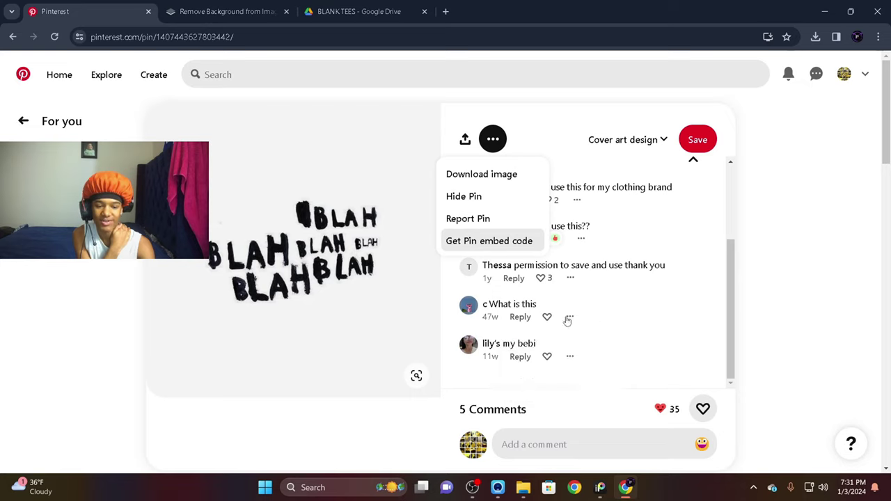
click(485, 181)
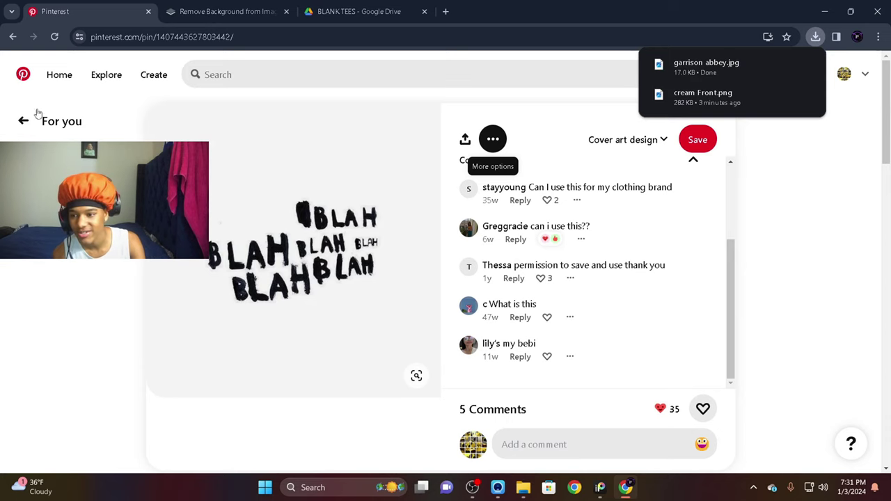
Browse further related pins, open the black-and-white open mouth graphic and download its image
scroll(31, 119, down, 5)
scroll(314, 292, down, 4)
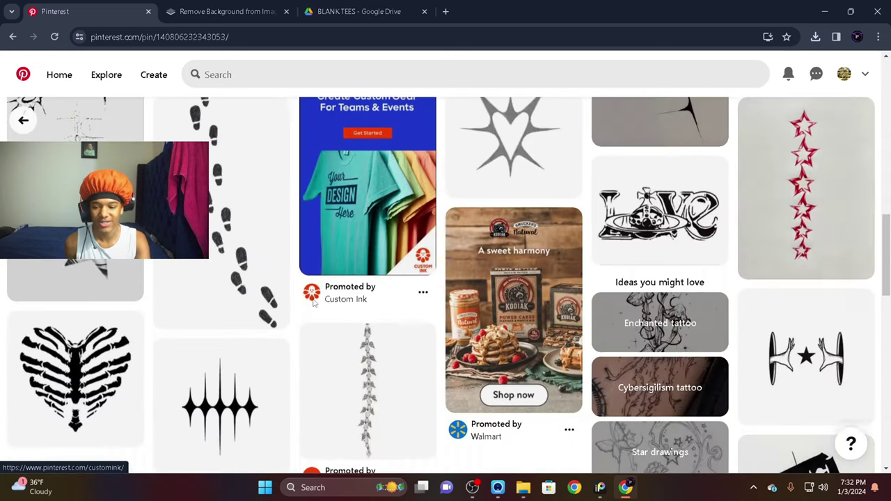
scroll(313, 304, down, 3)
scroll(313, 305, down, 3)
click(312, 300)
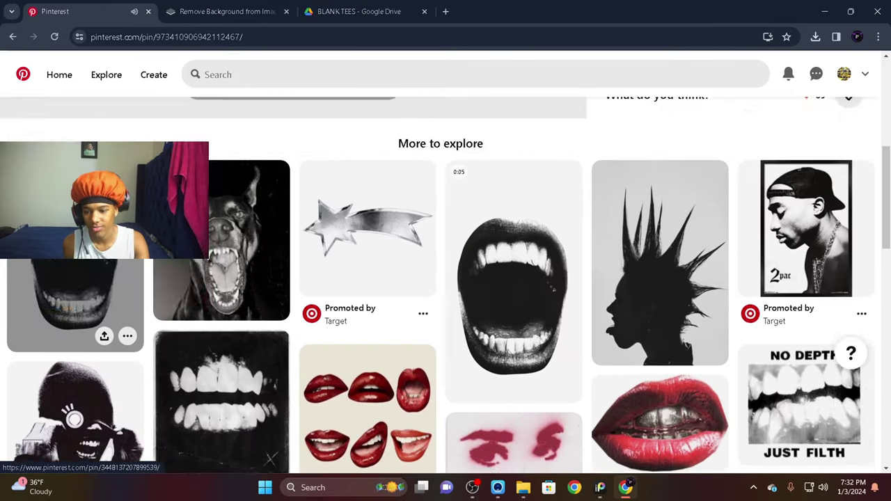
scroll(400, 458, down, 1)
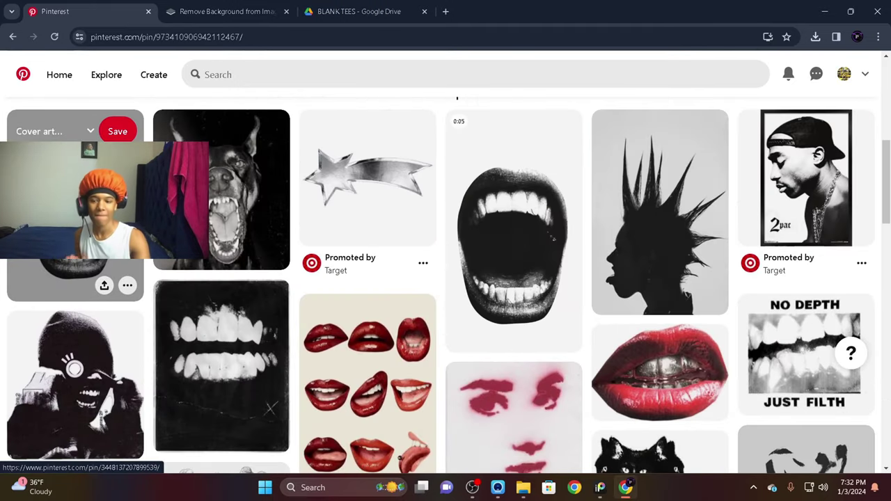
click(512, 236)
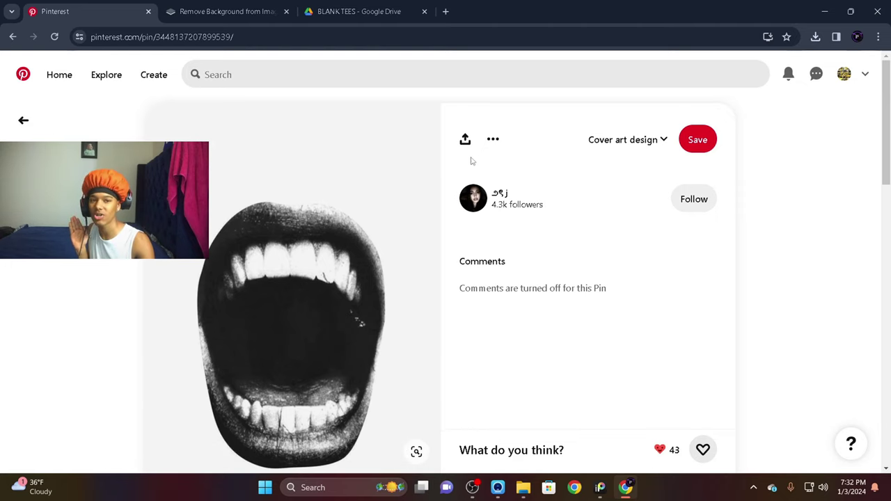
click(492, 139)
click(475, 175)
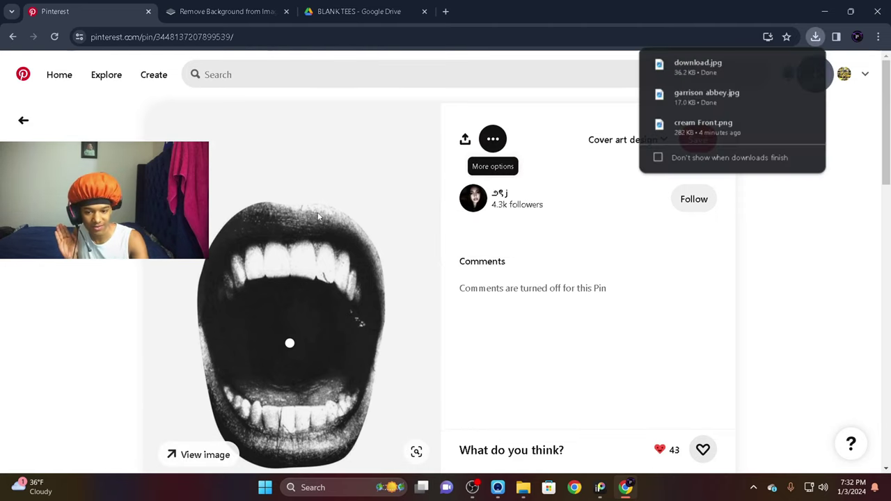
scroll(330, 271, down, 2)
scroll(331, 271, down, 6)
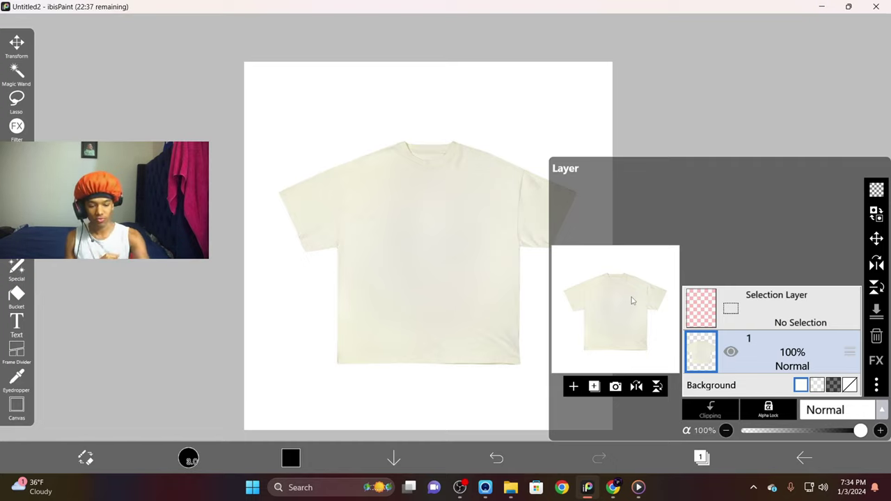
Switch to remove.bg in Chrome, remove the background from the downloaded BLAH lettering JPG and download the 500 × 500 px result
click(614, 487)
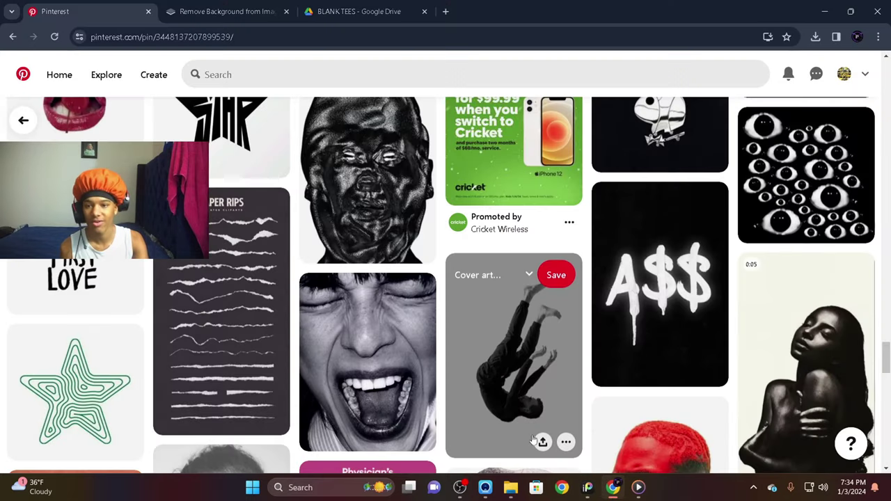
click(237, 11)
click(623, 297)
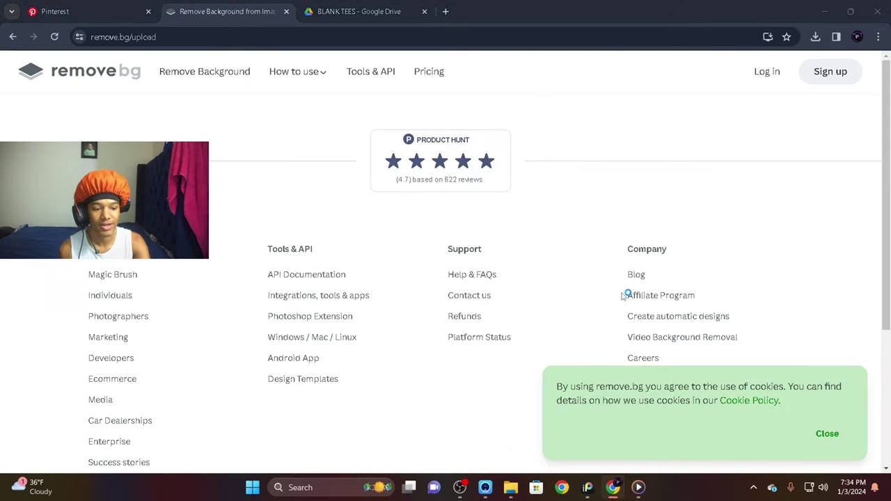
click(42, 168)
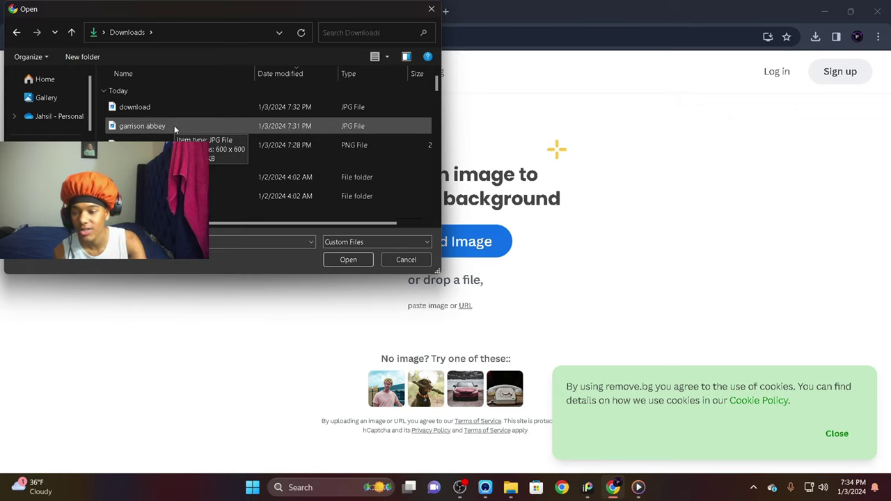
double_click(174, 125)
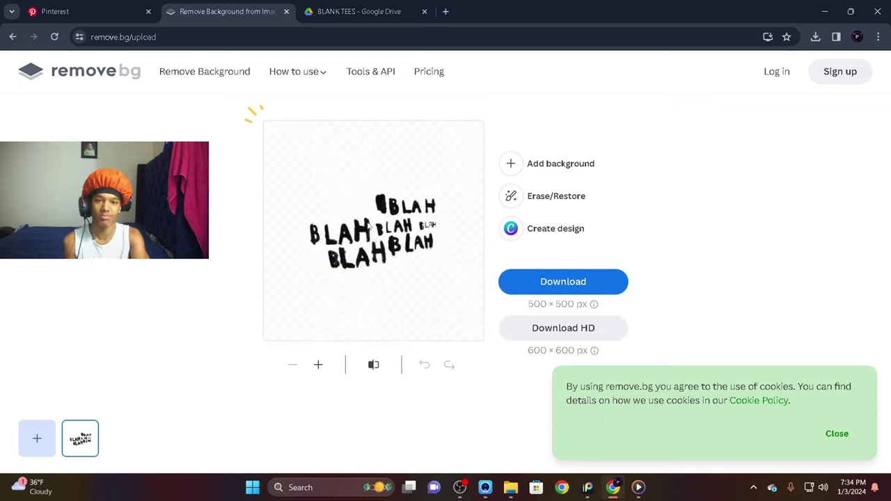
click(549, 279)
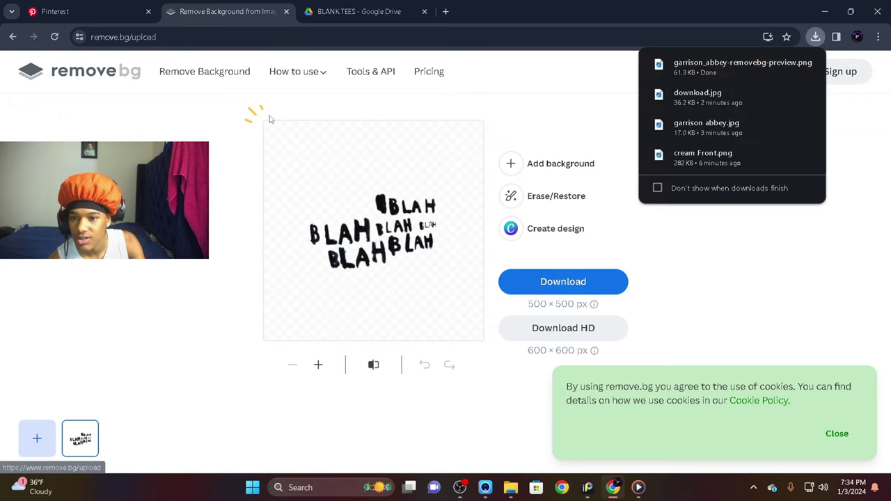
Upload download.jpg, the open mouth image, to remove its background and download the 421 × 592 px cutout
click(221, 75)
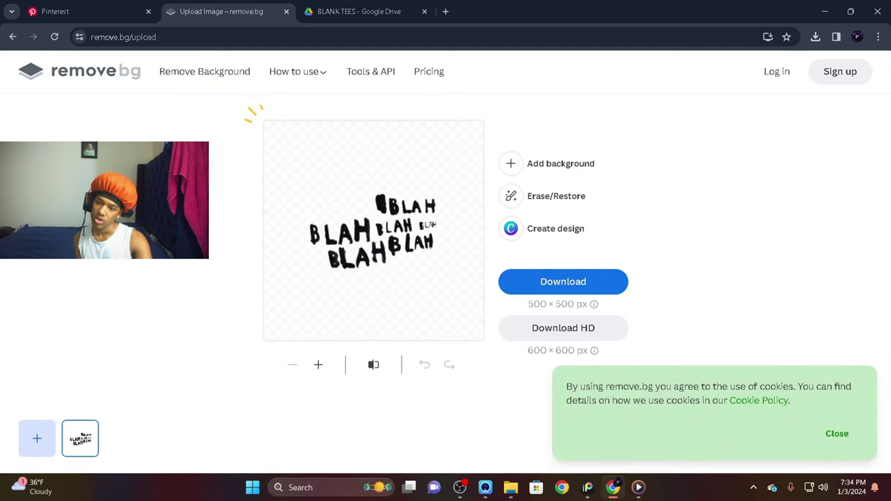
click(35, 428)
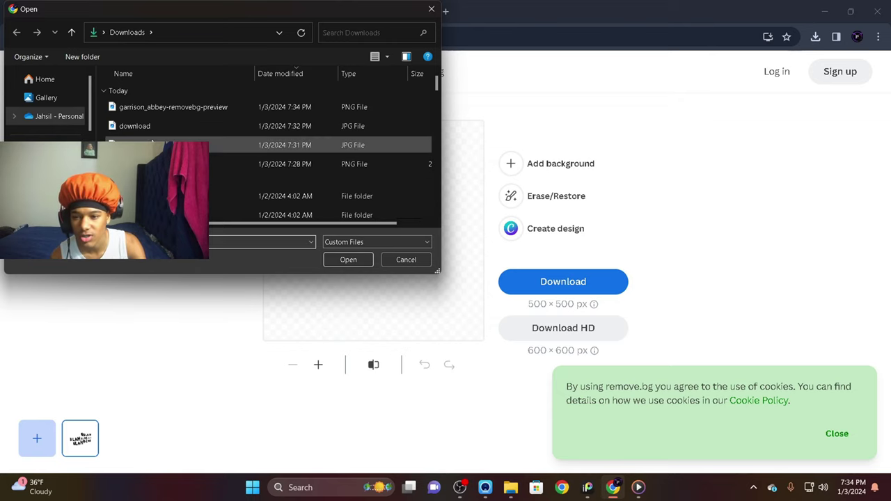
double_click(187, 128)
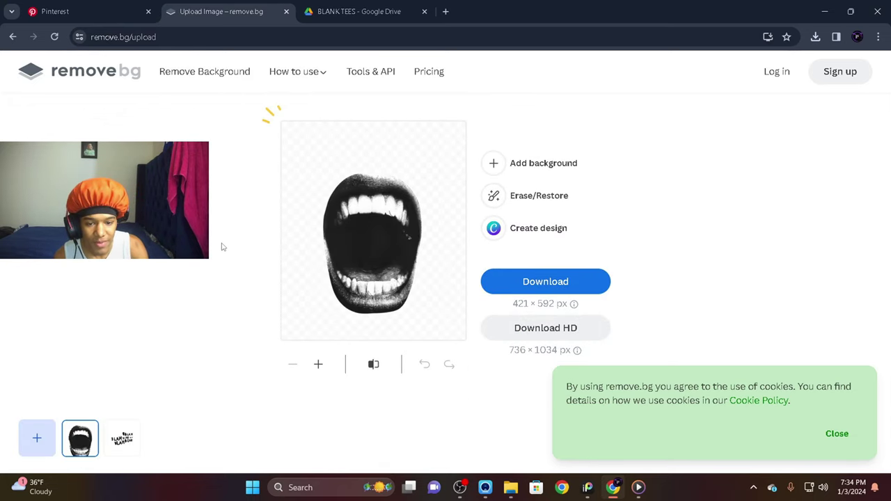
click(540, 282)
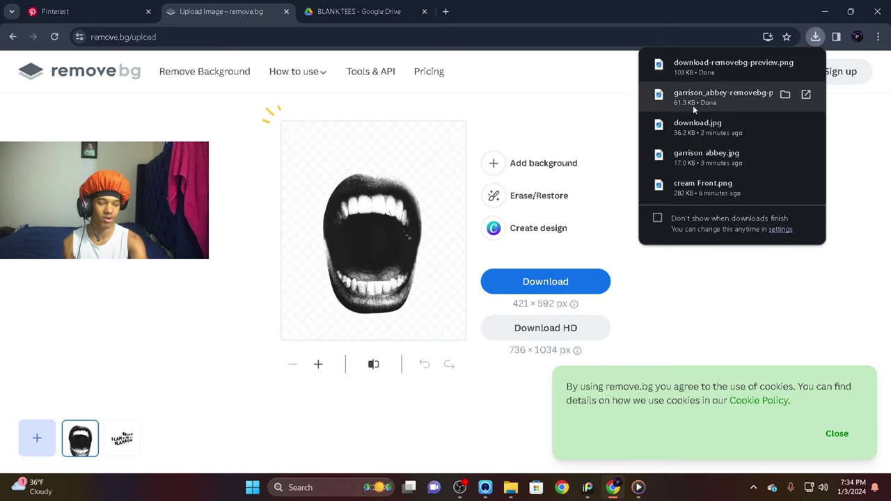
Switch to ibisPaint and add an empty layer above the shirt layer, leaving the new layer selected
click(587, 488)
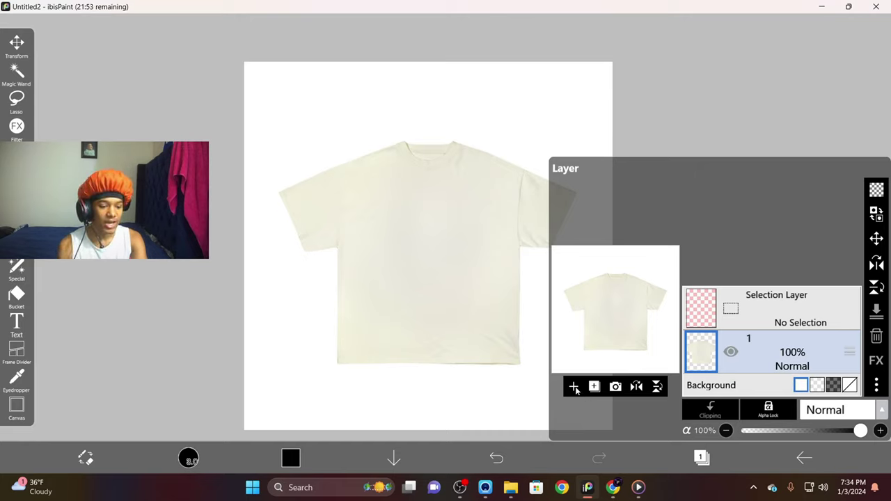
click(574, 388)
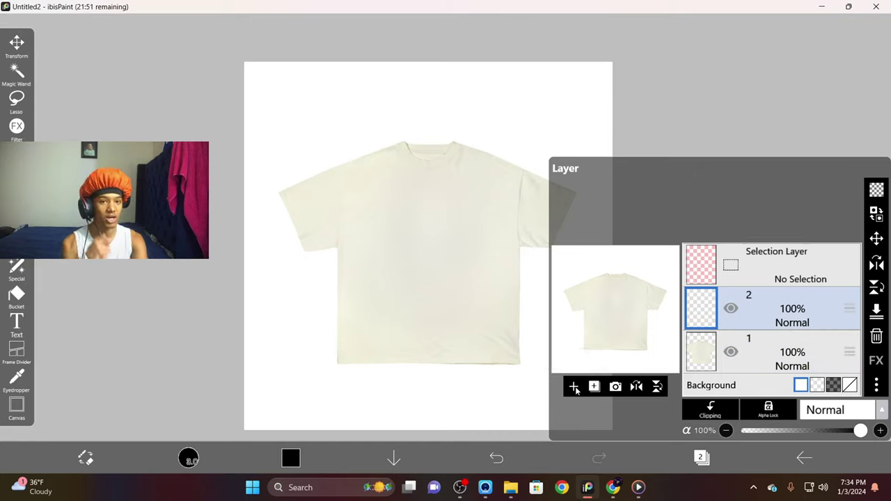
click(753, 355)
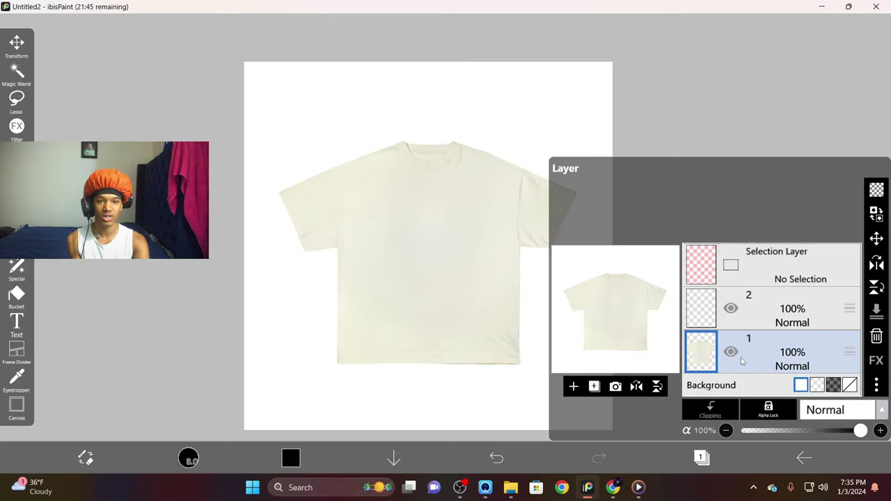
click(766, 311)
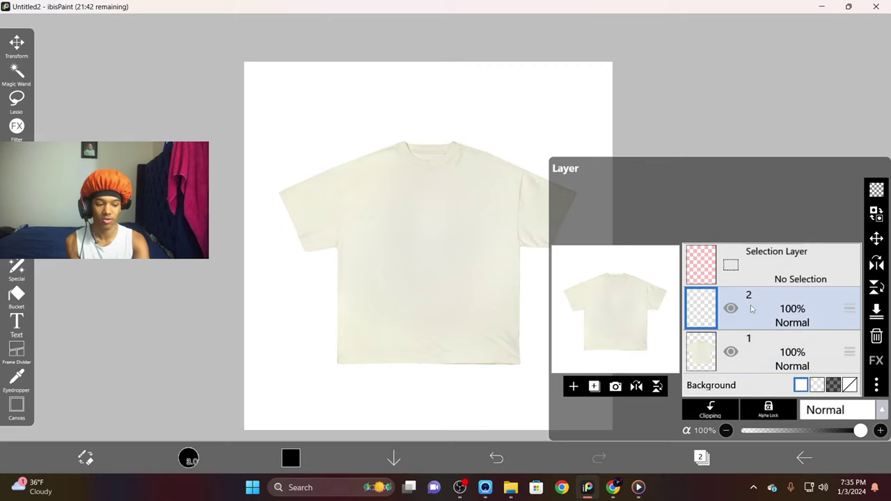
Import the BLAH lettering cutout at about half size, tilted slightly counterclockwise on the shirt's upper left chest, without applying an import filter
click(616, 385)
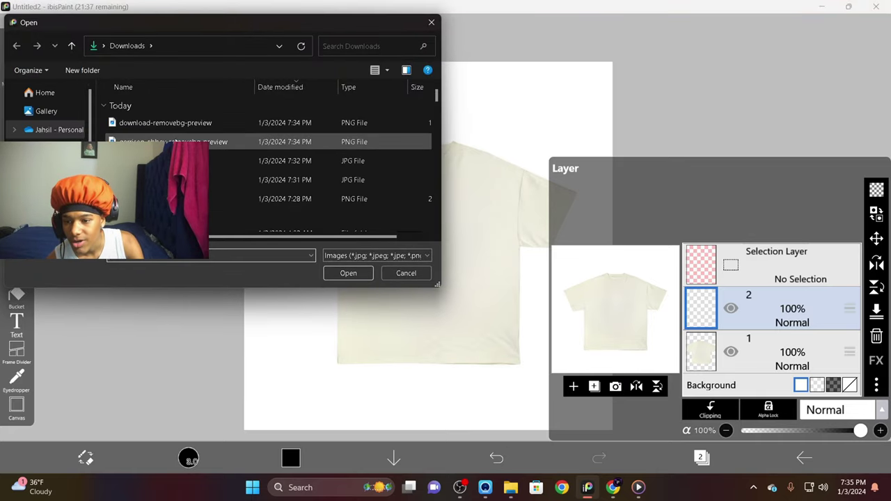
double_click(223, 143)
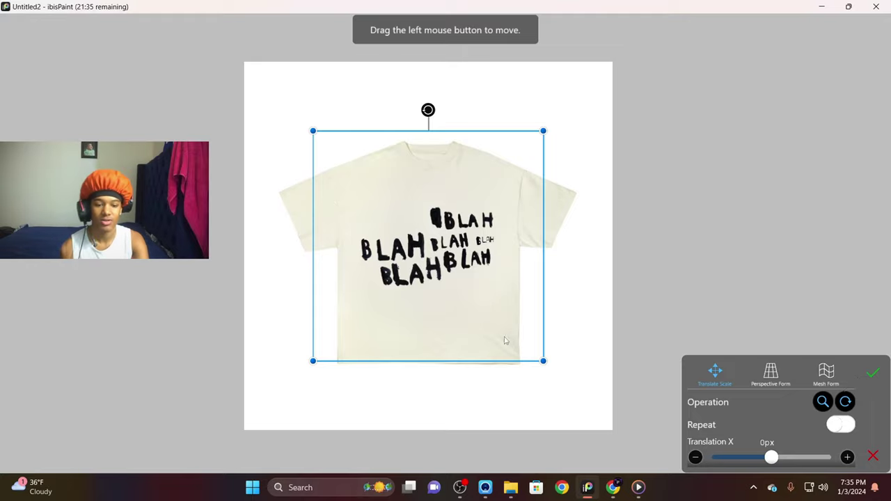
drag(545, 363, 430, 245)
drag(320, 213, 373, 230)
drag(384, 132, 377, 136)
drag(391, 226, 396, 231)
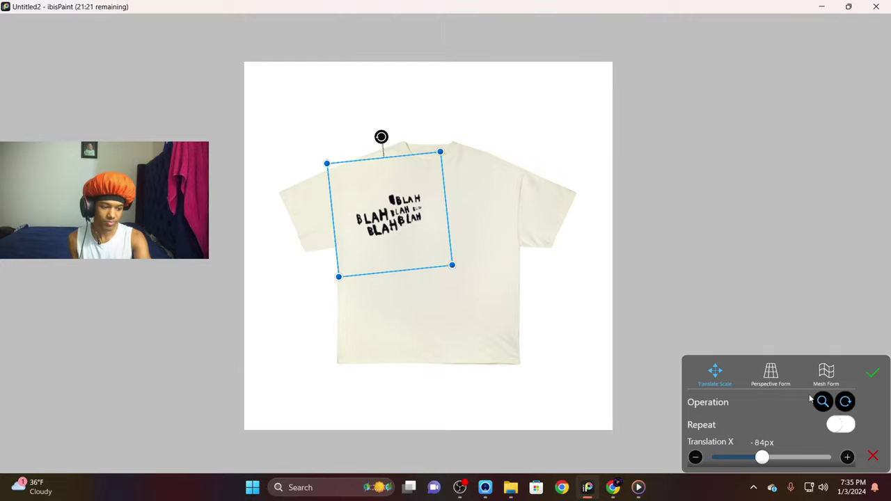
click(872, 378)
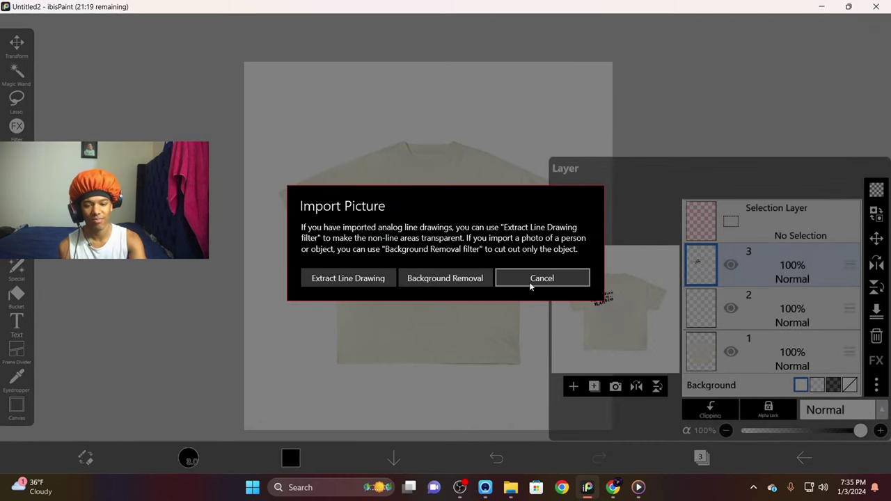
click(529, 280)
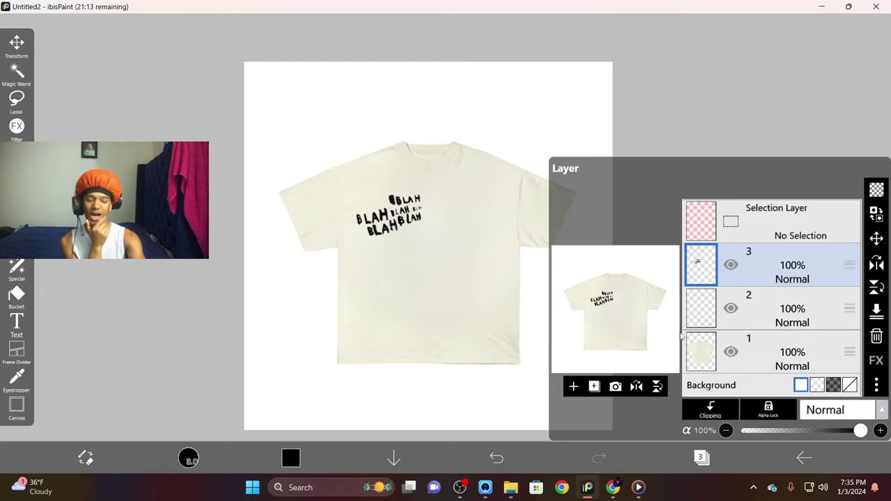
Import download-removebg-preview, scale the mouth to about 76% and place it mid-shirt below the neckline, without applying an import filter
click(616, 387)
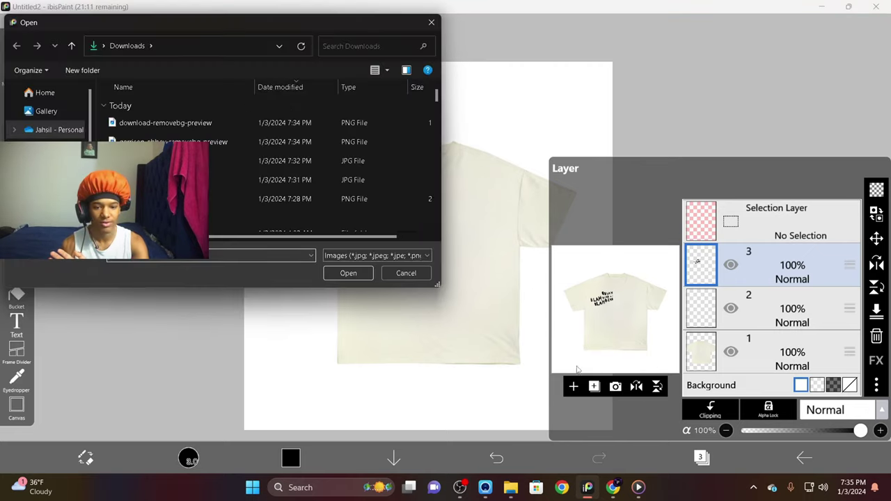
double_click(179, 128)
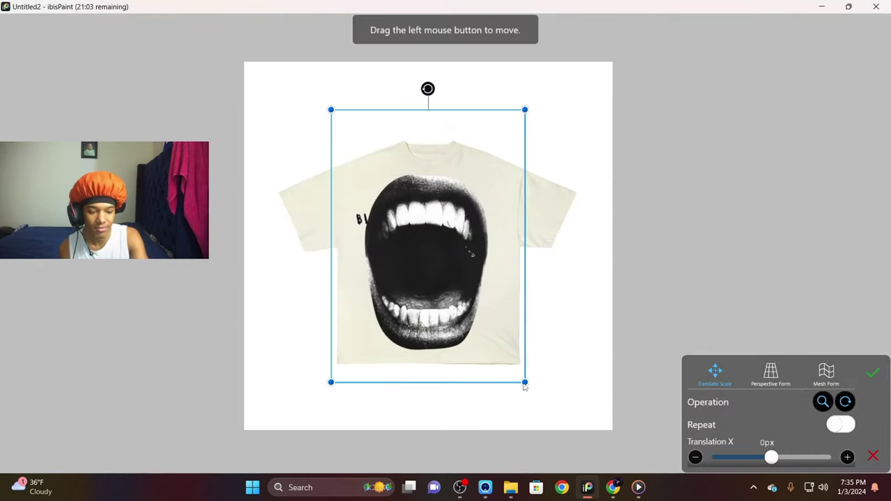
drag(525, 382, 452, 279)
drag(388, 214, 427, 285)
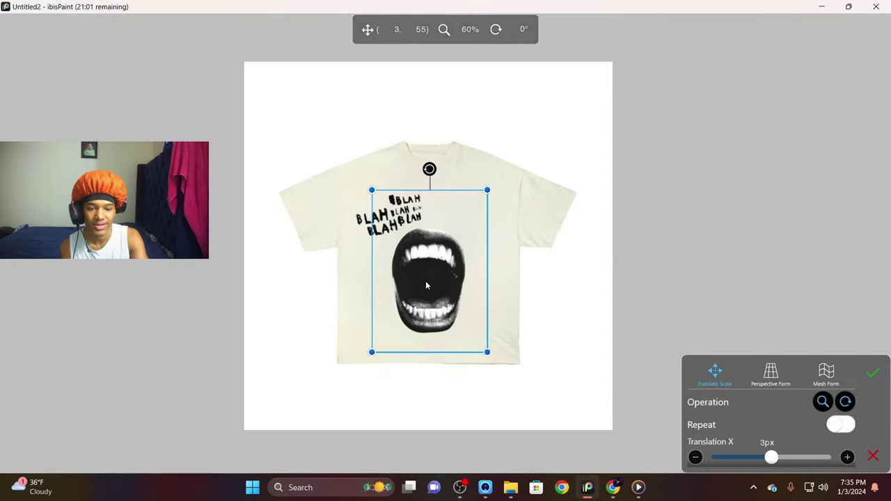
drag(374, 195, 340, 145)
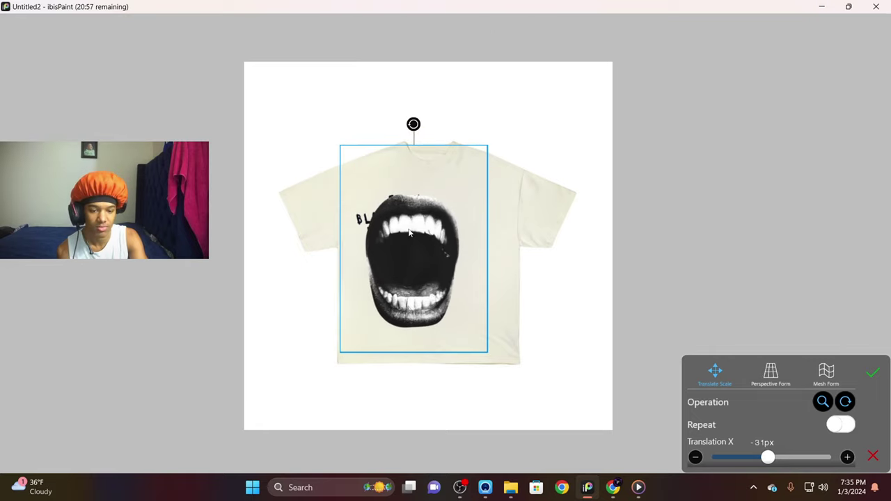
drag(410, 234, 421, 241)
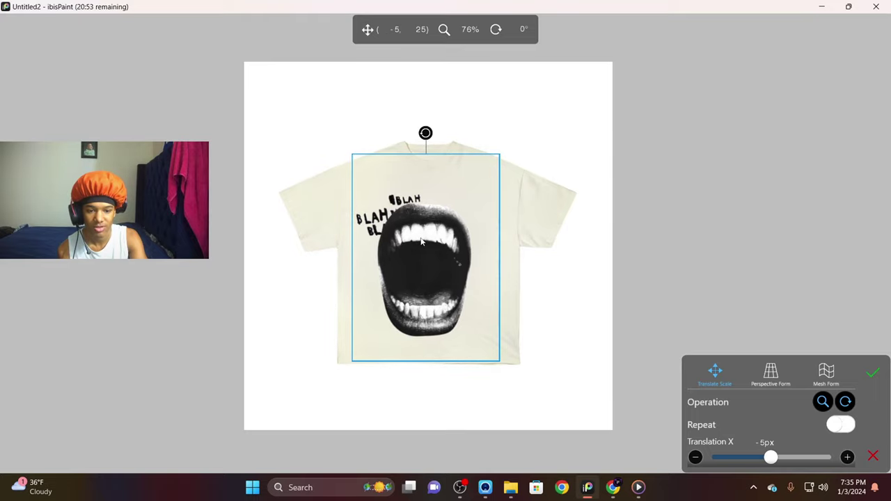
click(872, 373)
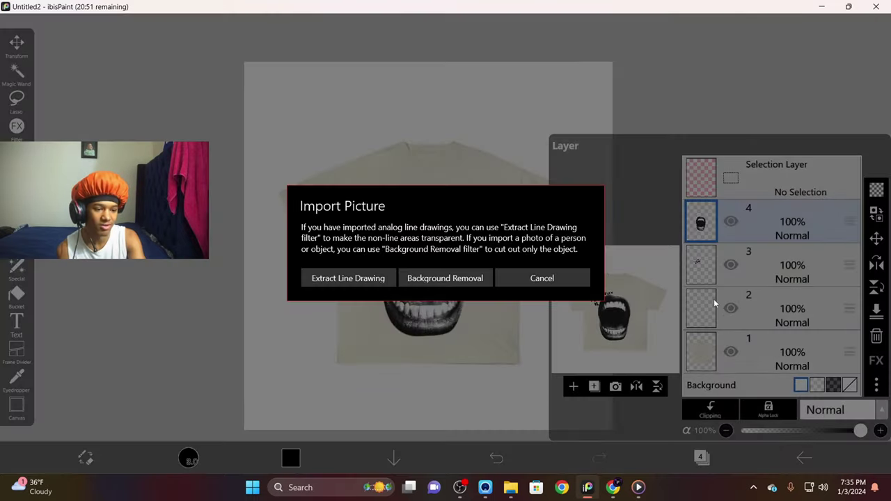
click(538, 280)
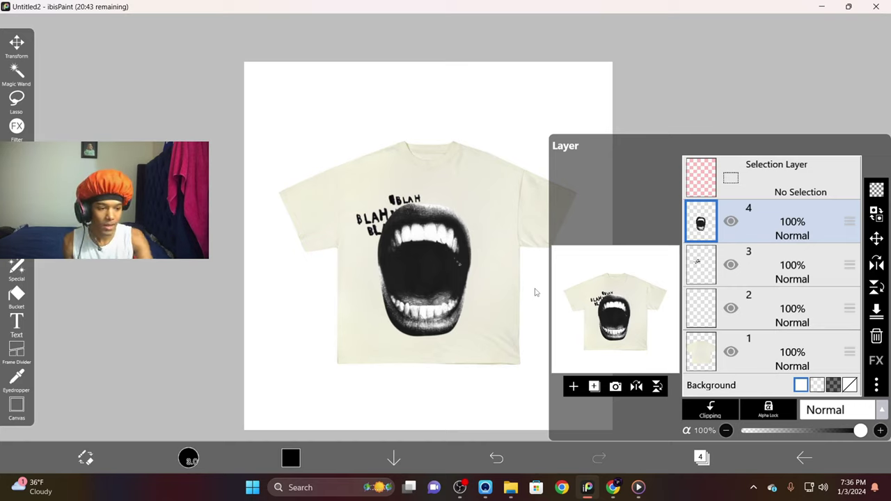
Raise the BLAH lettering layer above the mouth layer and shift the lettering about 16 px left and 47 px up
click(855, 268)
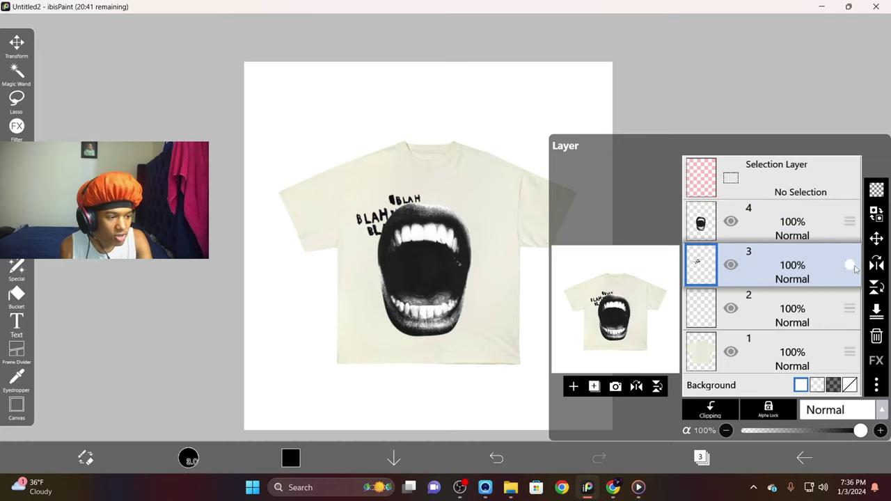
mouse_move(855, 268)
mouse_down()
mouse_move(853, 222)
mouse_move(852, 230)
mouse_up()
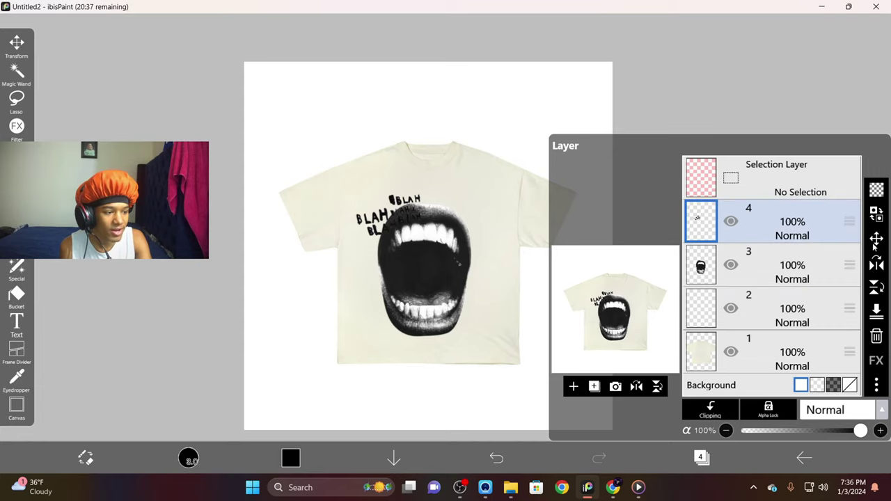
click(876, 238)
drag(410, 222, 393, 202)
drag(382, 157, 379, 164)
drag(401, 211, 402, 213)
drag(378, 161, 380, 164)
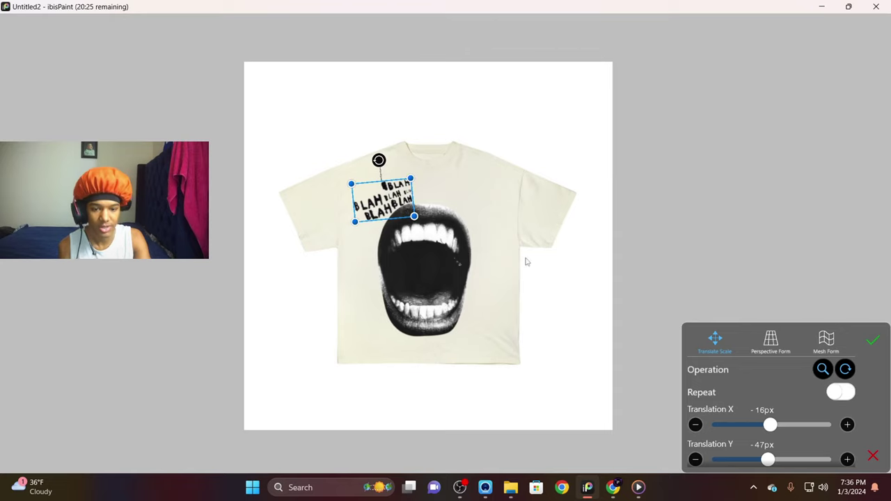
click(873, 340)
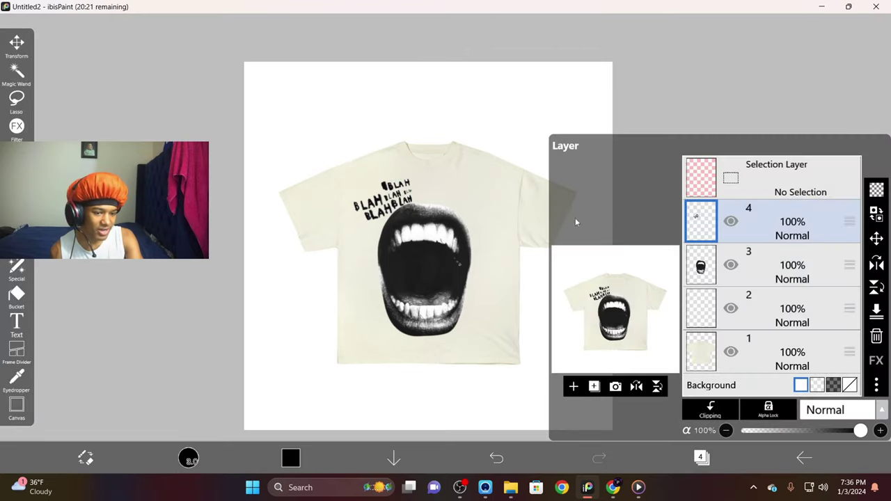
Nudge the BLAH lettering about 5 px right and 9 px down so it slightly overlaps the upper lip
click(877, 238)
drag(401, 199, 405, 206)
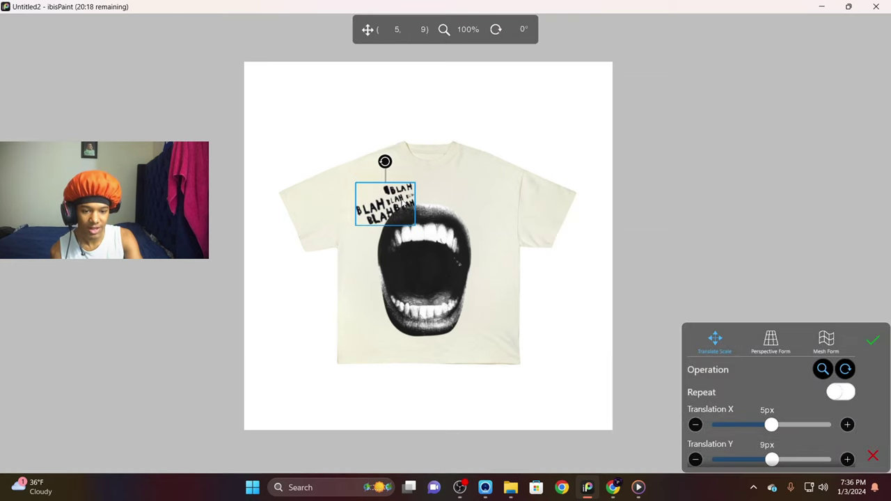
click(873, 340)
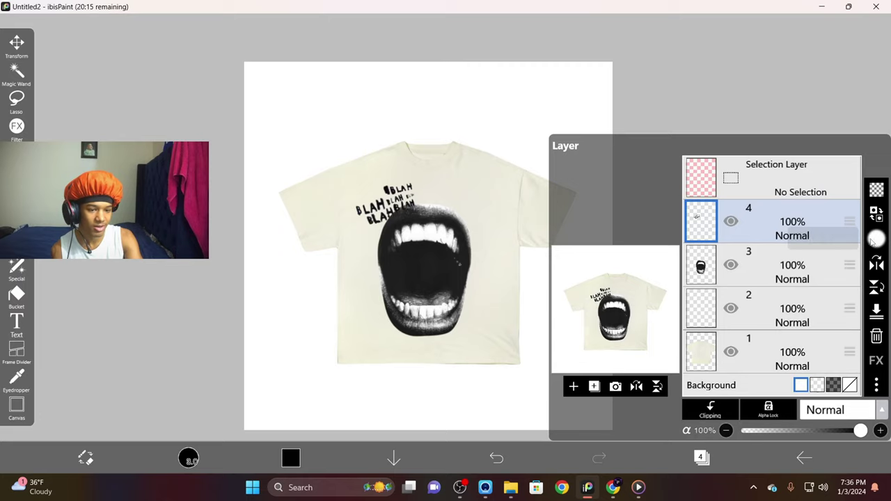
click(876, 239)
drag(392, 163, 423, 217)
click(873, 456)
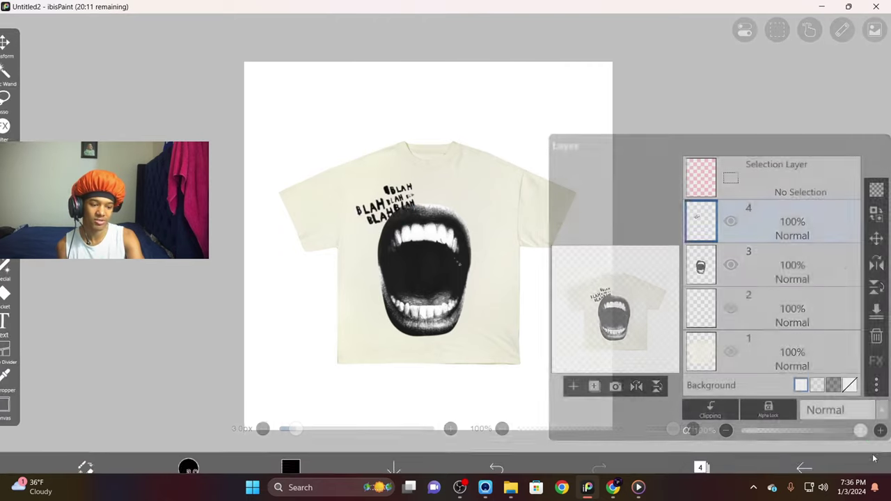
Move the BLAH lettering layer below the mouth layer and select the mouth layer
drag(849, 220, 849, 265)
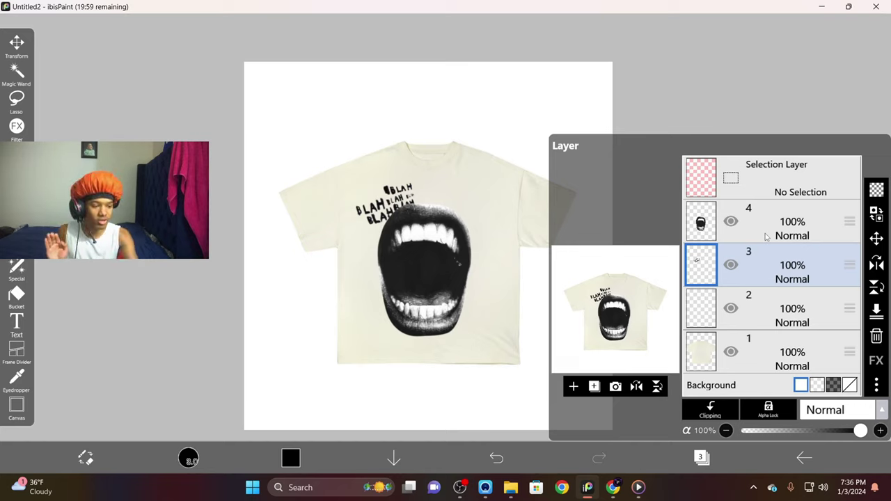
click(787, 238)
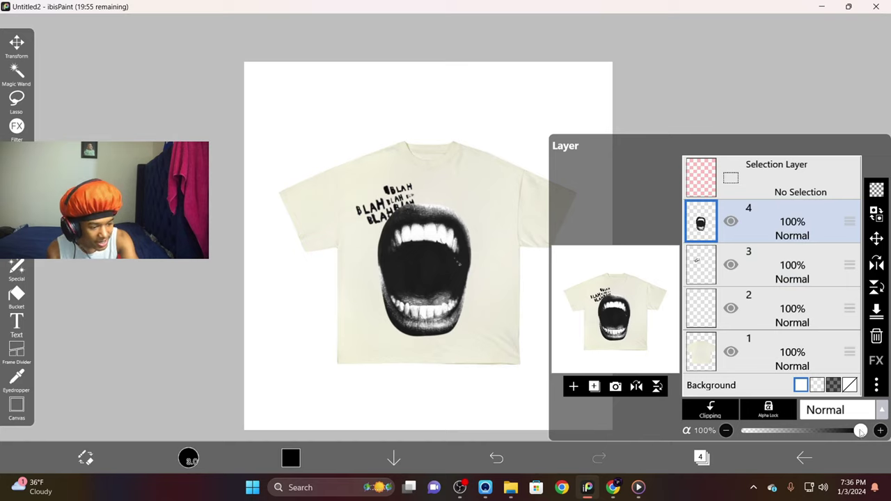
Lower the mouth layer's opacity to 88%
drag(861, 431, 828, 450)
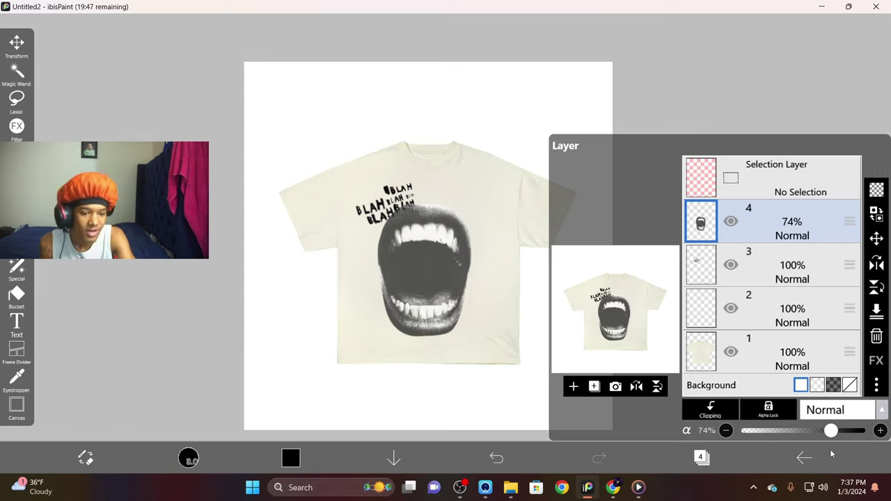
drag(835, 455, 847, 474)
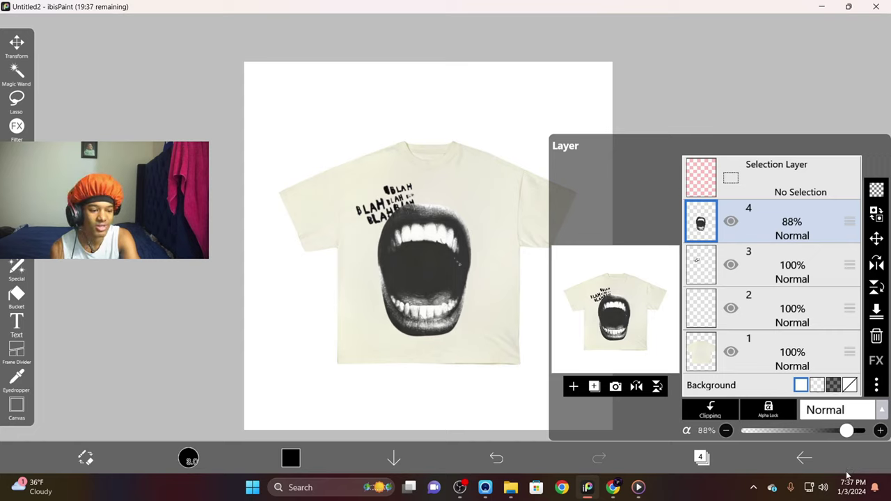
Try the Screen, Color Dodge, Add, Lighter Color, Overlay, Soft Light and Hard Light blending modes on the mouth layer, and restore Normal
click(860, 407)
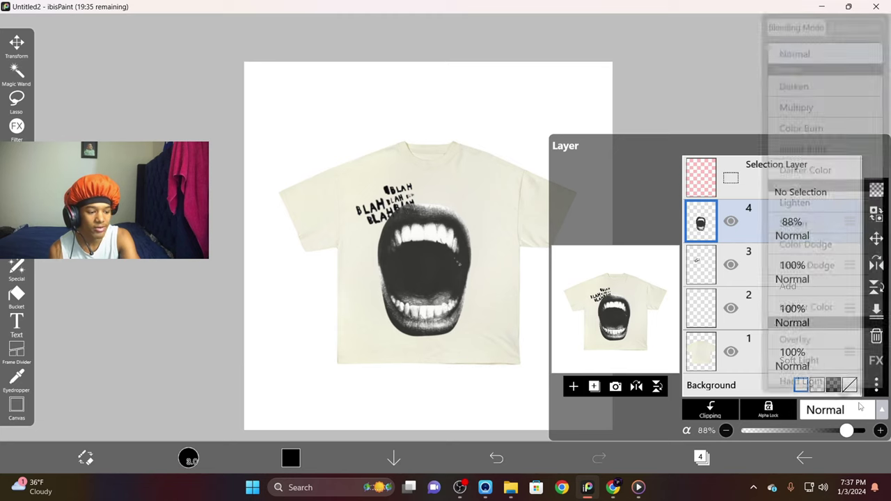
click(794, 221)
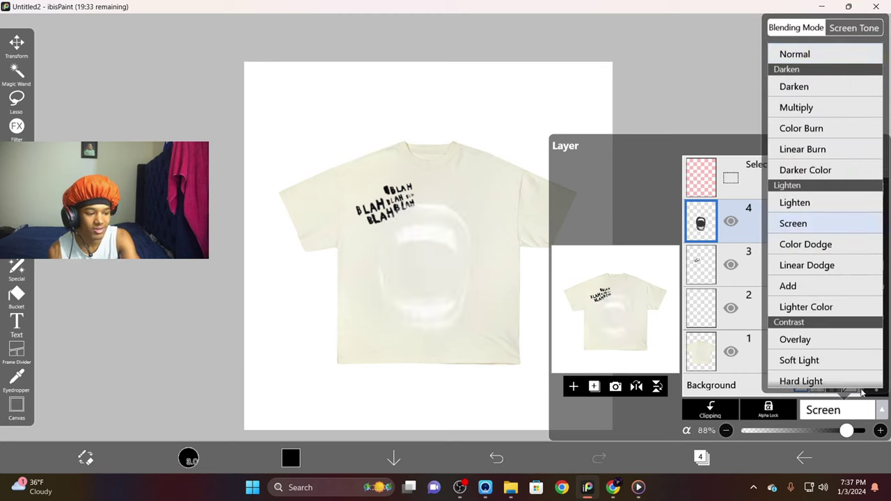
click(833, 244)
click(827, 285)
click(829, 307)
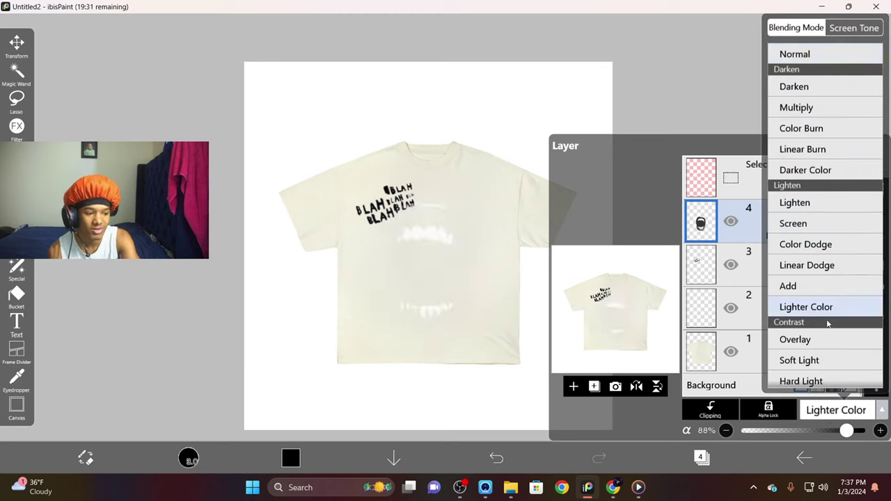
click(828, 339)
click(823, 360)
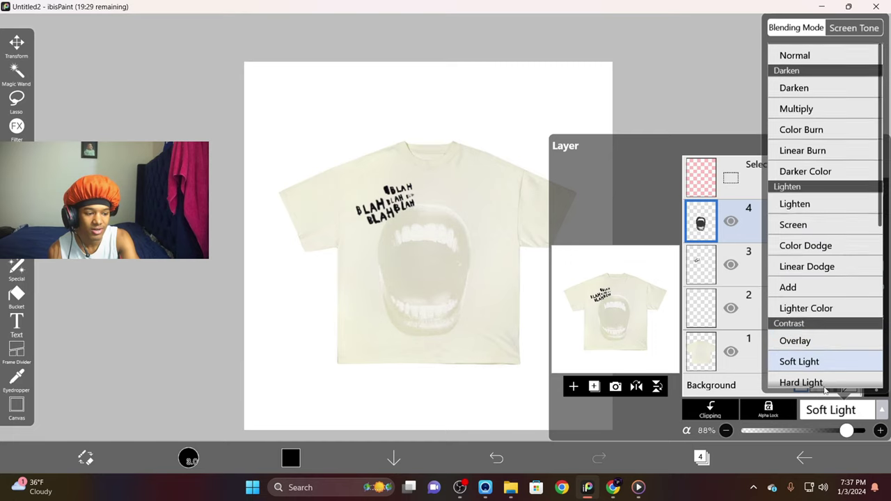
click(826, 383)
scroll(825, 359, down, 1)
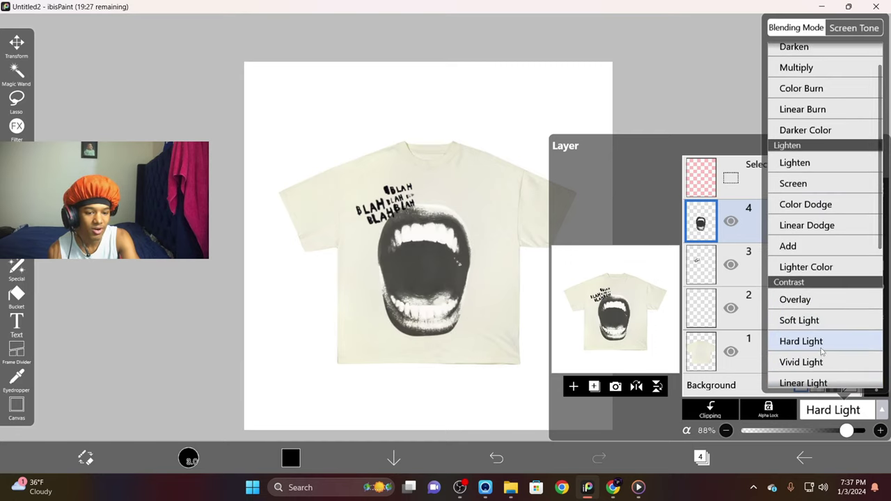
scroll(804, 241, up, 1)
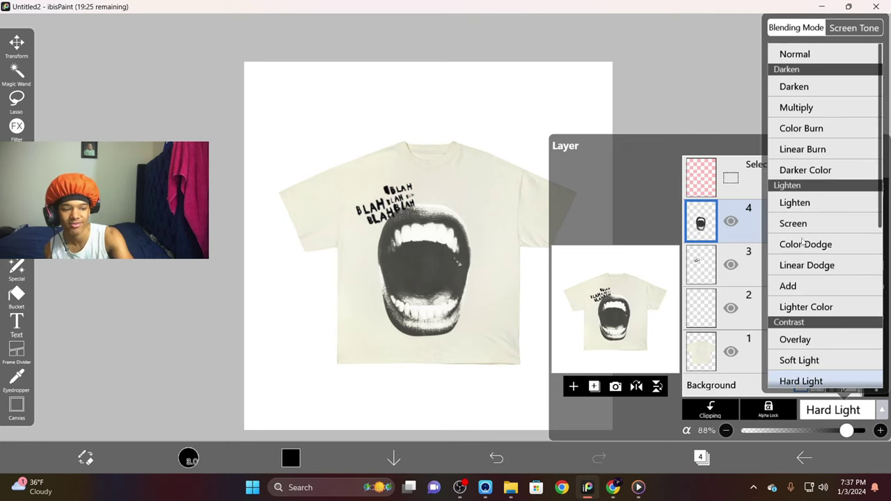
click(820, 49)
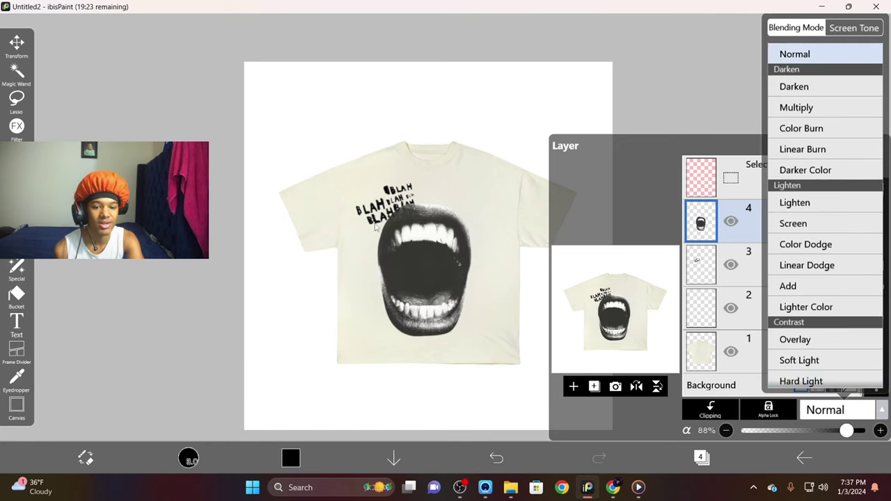
Lower the BLAH lettering layer's opacity to 93% and close the layer list
click(754, 268)
click(754, 265)
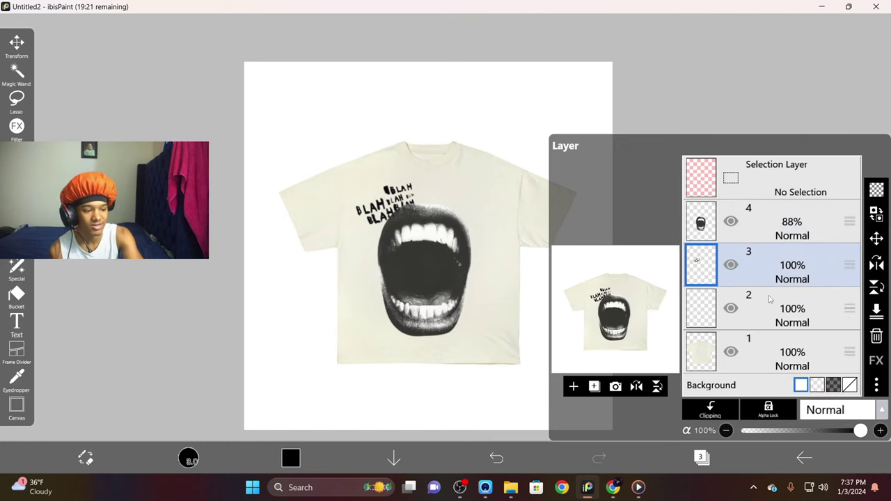
mouse_move(860, 432)
mouse_down()
mouse_move(808, 434)
mouse_move(849, 440)
mouse_up()
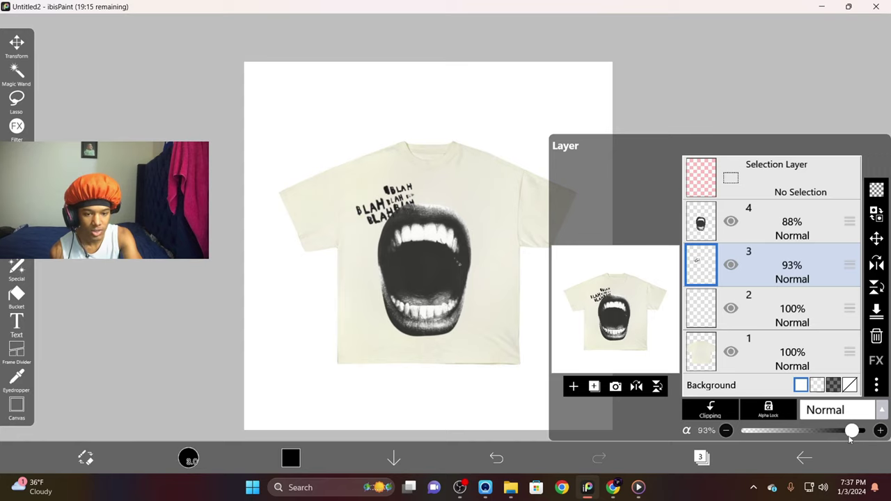
click(474, 114)
Switch to the eraser for the area where the BLAH lettering meets the upper lip
scroll(454, 206, up, 10)
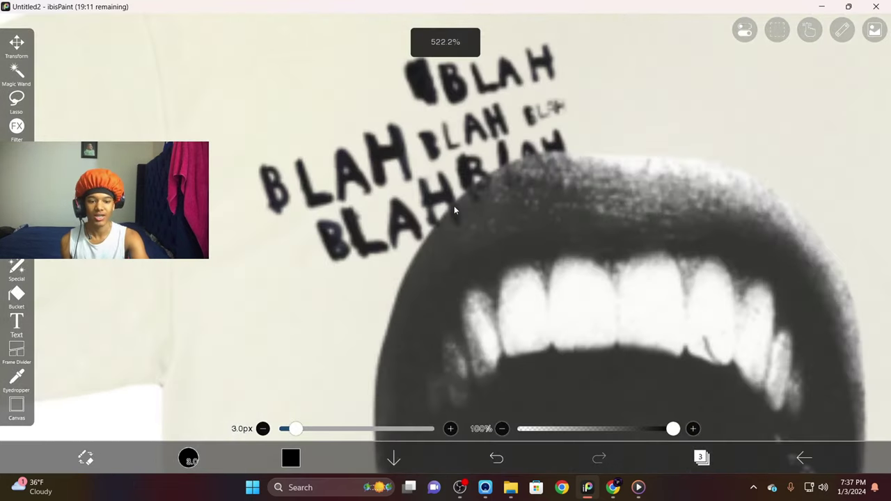
scroll(454, 207, up, 5)
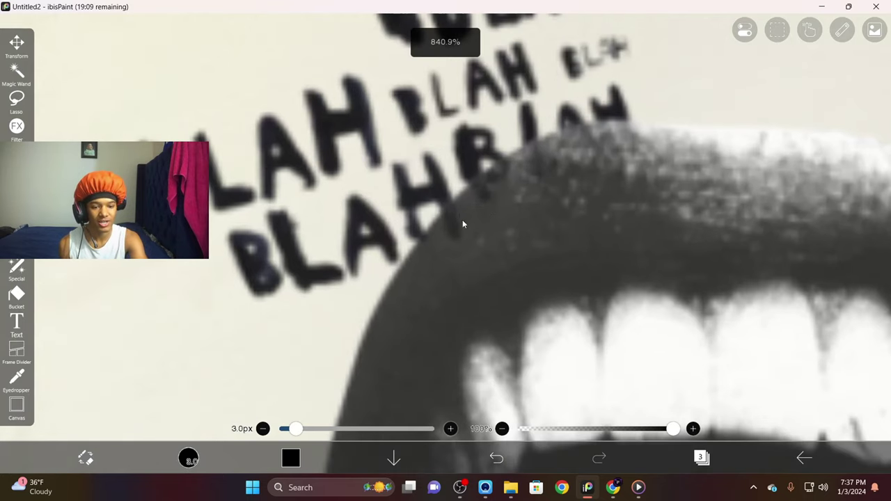
click(82, 457)
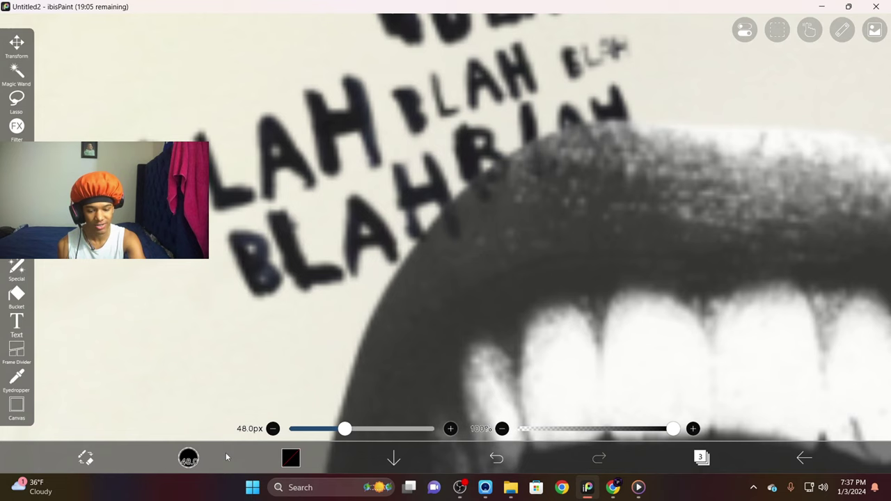
click(87, 457)
click(87, 456)
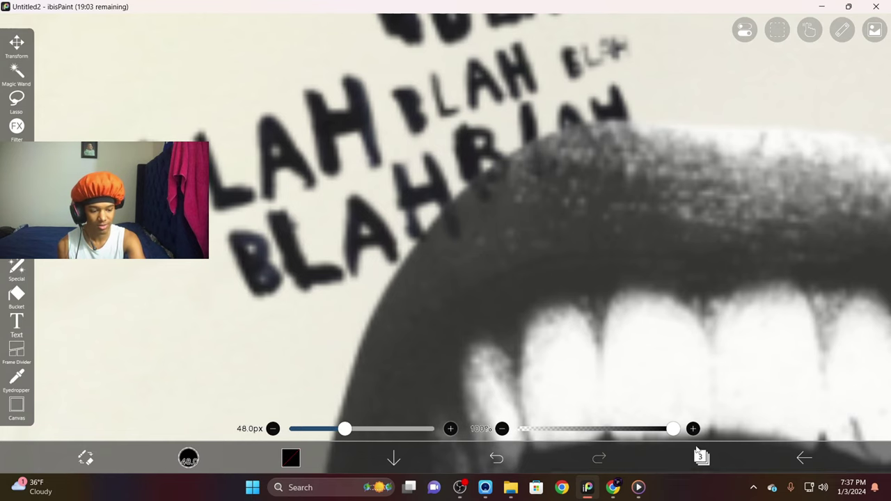
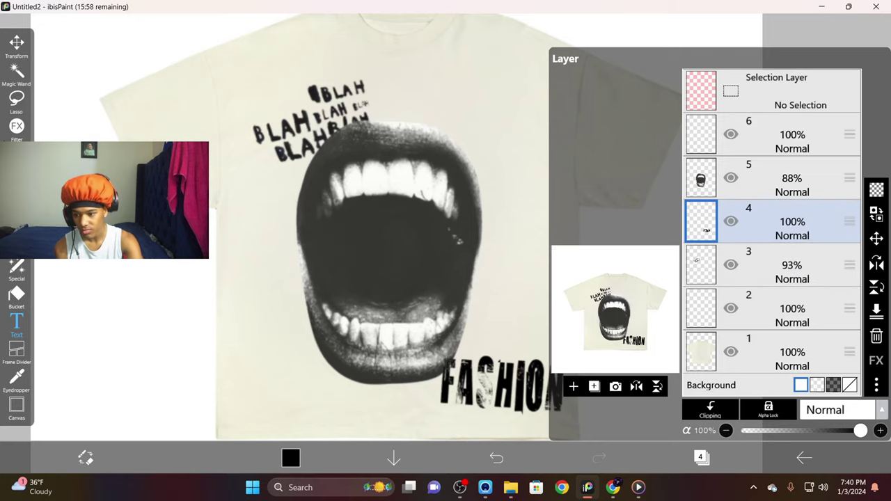
Set the eraser to 10.9 px and erase the part of the FASHION lettering's F showing through the lower lip
key(b)
scroll(496, 322, up, 10)
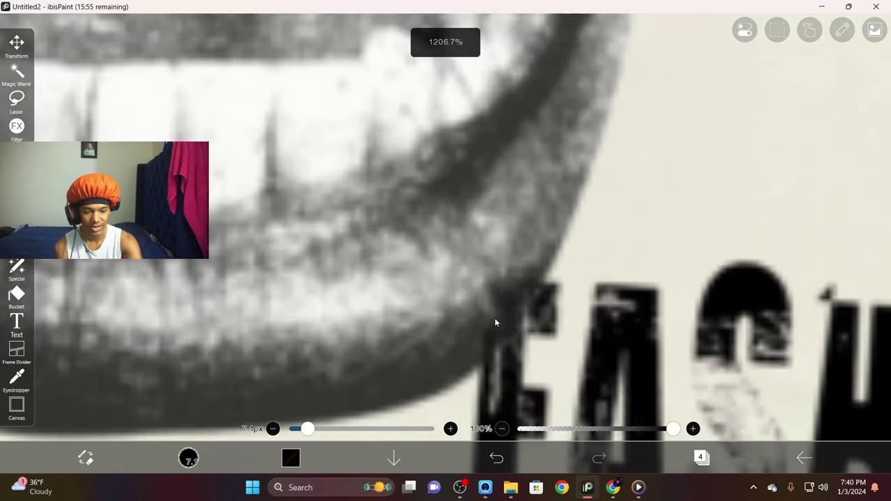
mouse_move(307, 429)
mouse_down()
mouse_move(328, 429)
mouse_move(314, 429)
mouse_up()
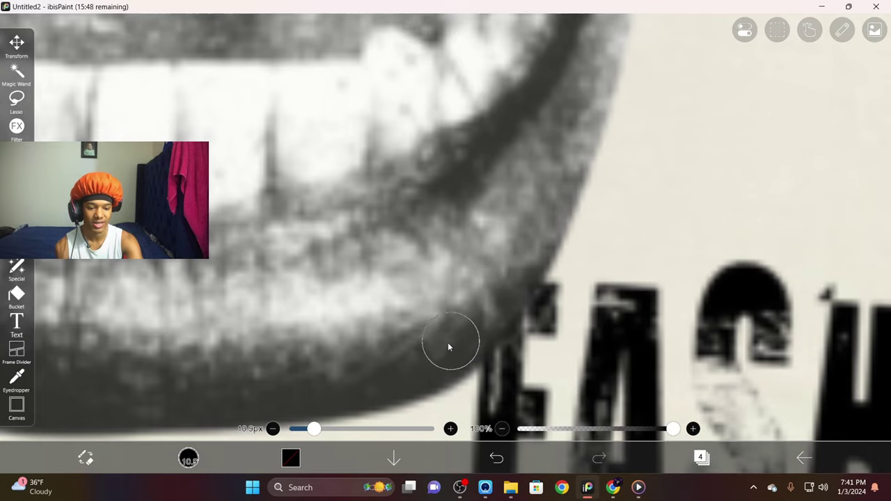
scroll(473, 243, down, 10)
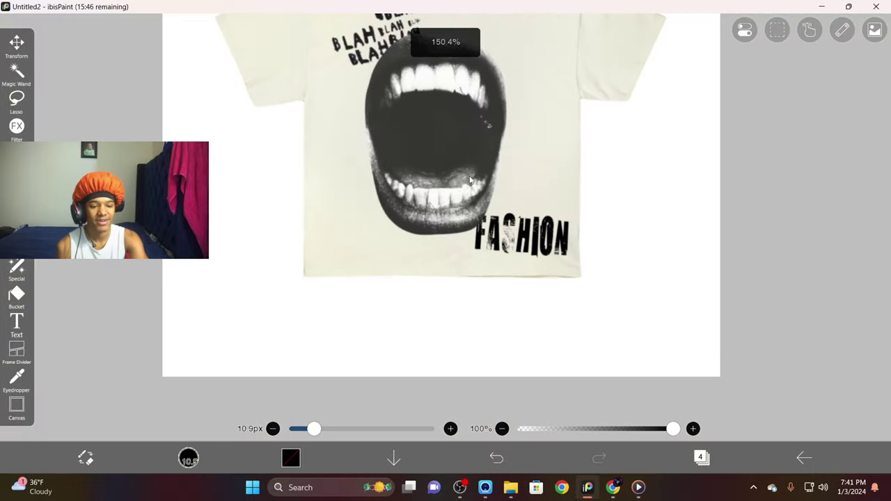
scroll(470, 178, up, 3)
scroll(470, 179, down, 5)
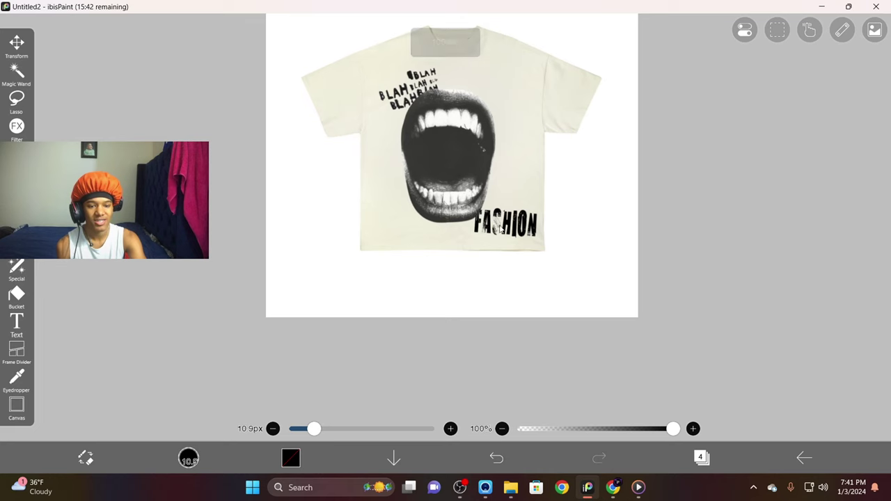
Hide and show the FASHION lettering layer to compare the design with and without it
click(702, 456)
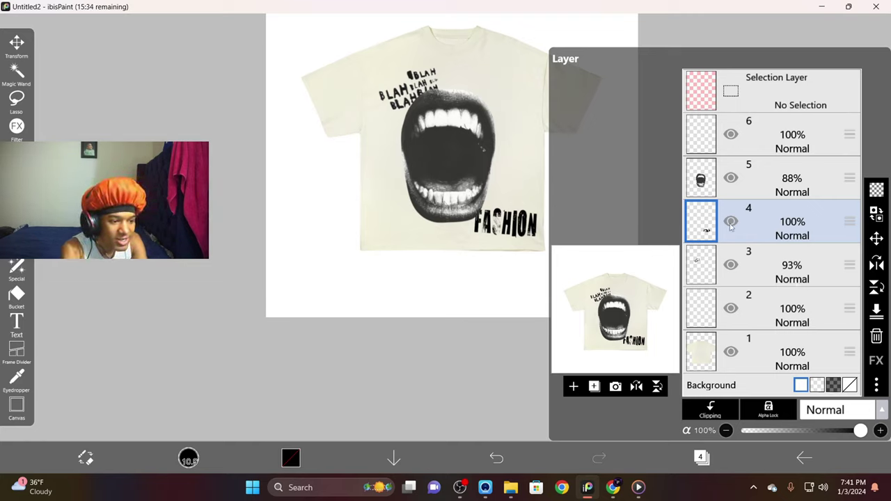
click(730, 222)
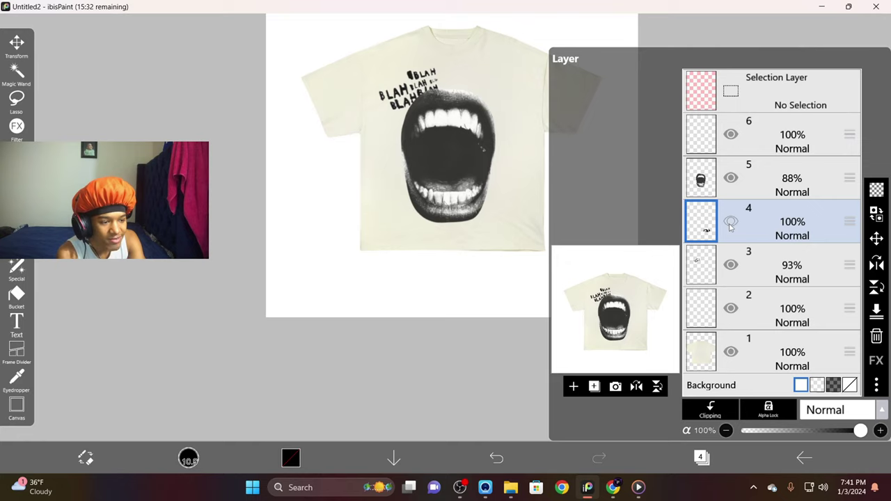
click(730, 222)
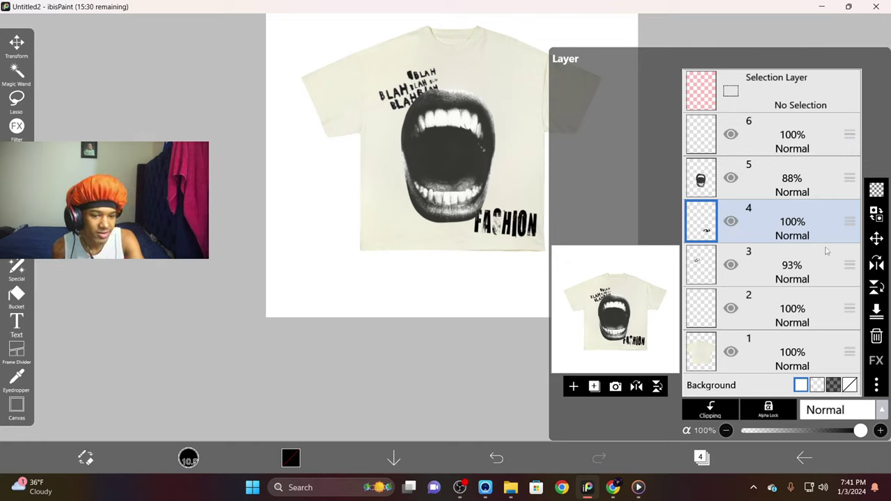
click(732, 222)
click(732, 221)
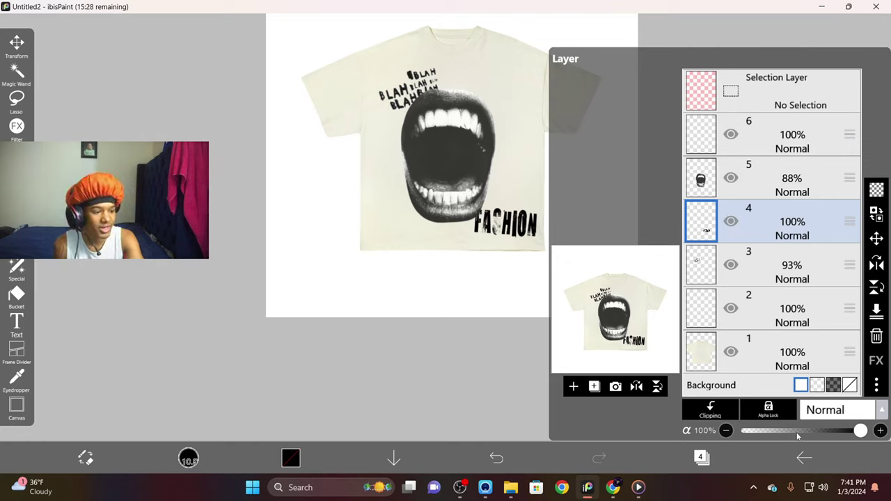
Slightly lower the FASHION lettering layer's opacity and check the whole shirt design
drag(861, 430, 836, 454)
click(422, 378)
scroll(434, 323, up, 2)
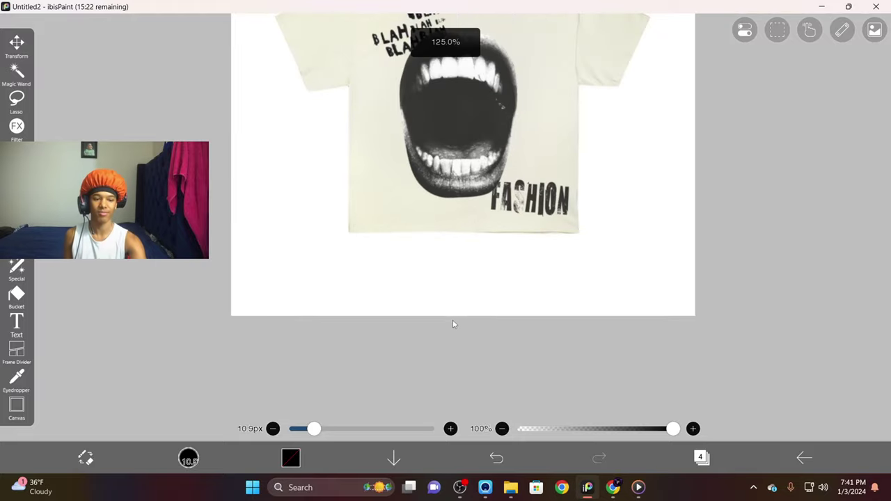
scroll(454, 324, down, 4)
scroll(462, 313, down, 1)
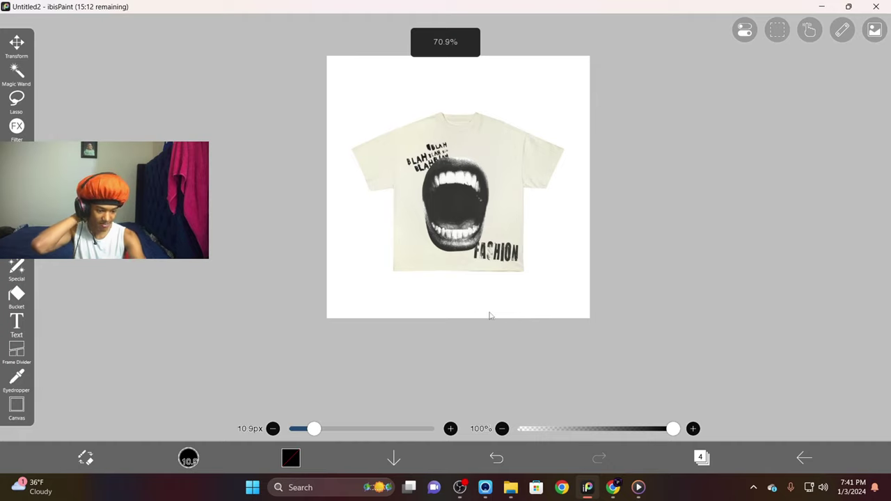
Switch to Chrome, close the cream Front.png preview in Google Drive and look through the BLANK TEES folder
mouse_move(637, 487)
click(610, 456)
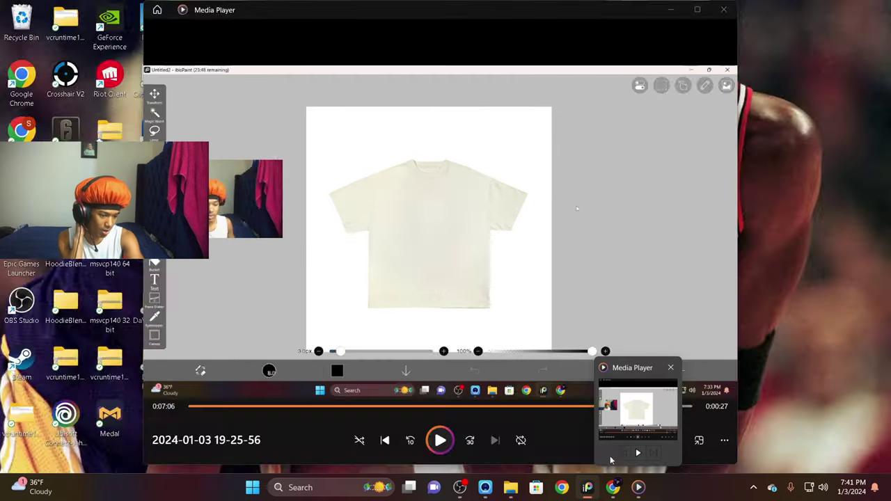
click(613, 487)
click(167, 11)
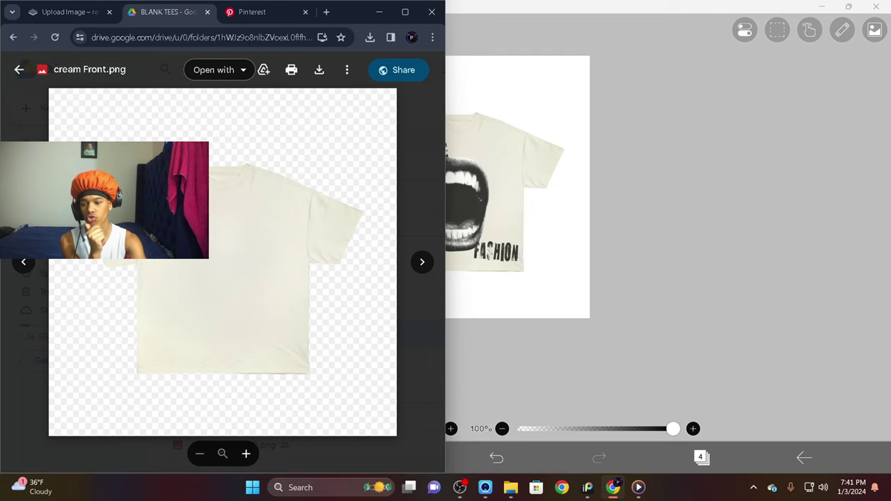
click(19, 69)
scroll(221, 259, down, 6)
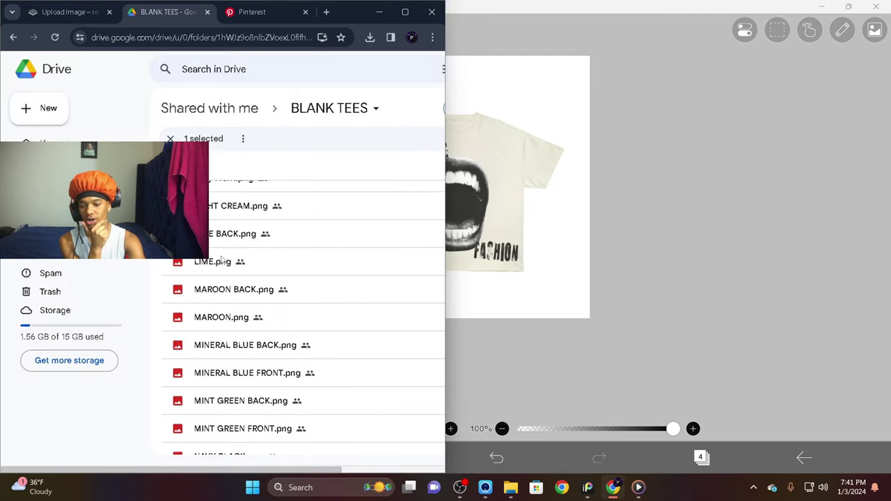
scroll(341, 227, down, 3)
Go to the Pinterest tab and look through the pins related to the FASHION lettering for another graphic
click(250, 12)
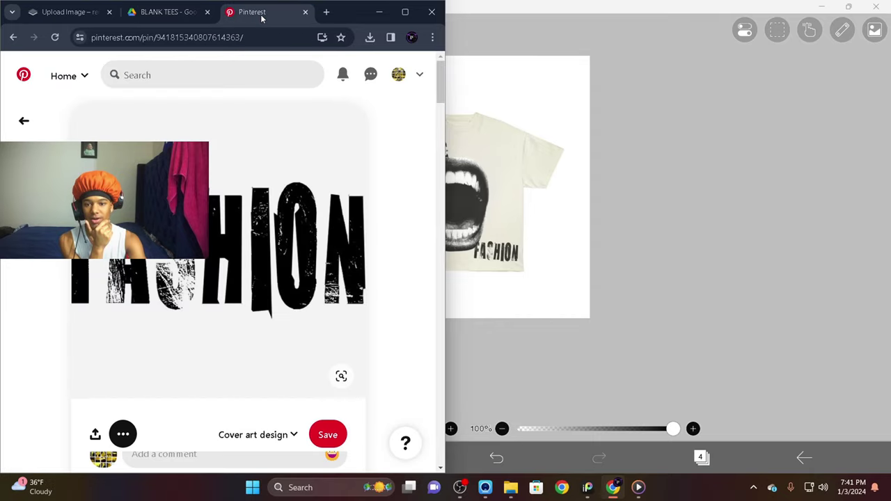
scroll(255, 273, down, 5)
scroll(255, 273, up, 8)
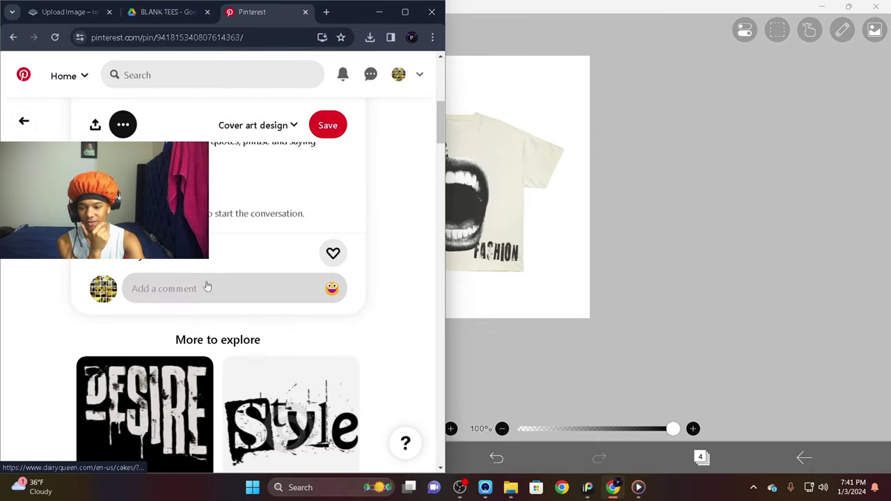
scroll(205, 286, down, 10)
scroll(181, 292, up, 2)
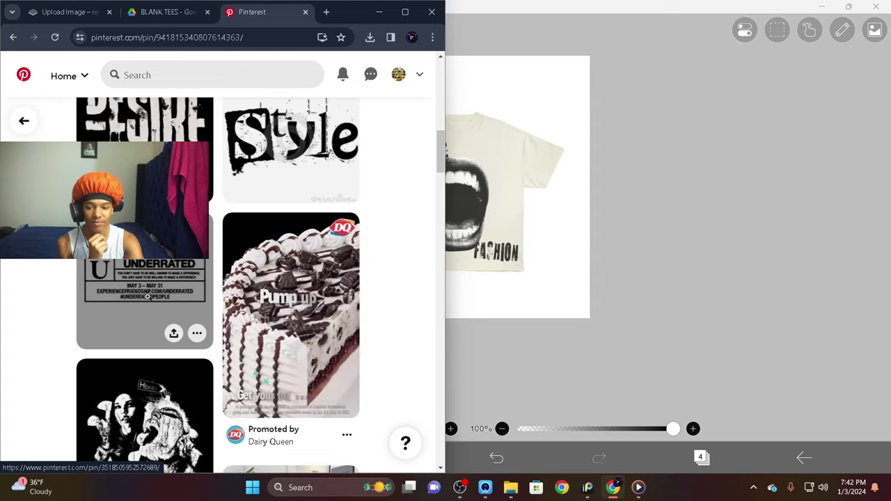
scroll(157, 302, down, 5)
scroll(159, 313, down, 4)
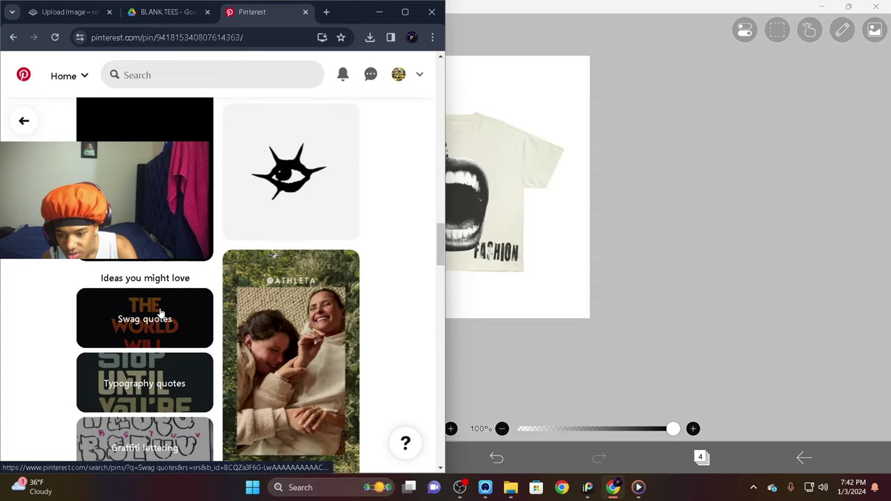
scroll(160, 314, up, 9)
scroll(160, 313, down, 10)
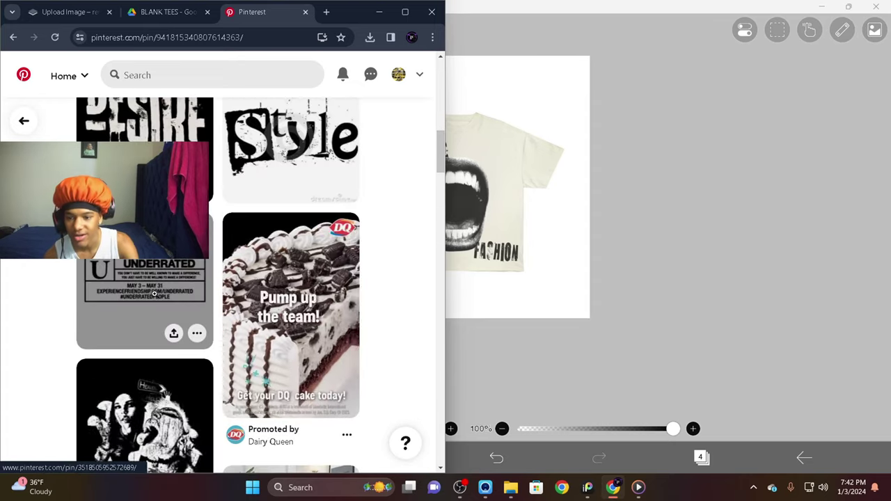
scroll(155, 291, down, 10)
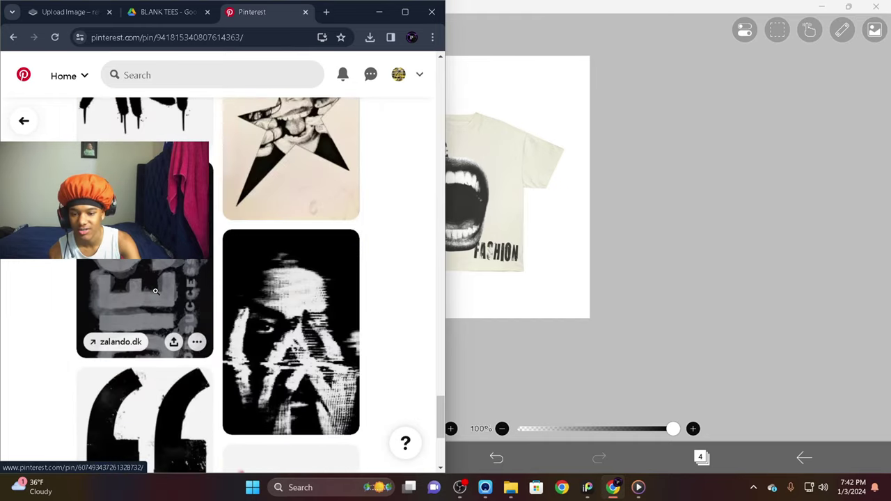
scroll(147, 290, down, 3)
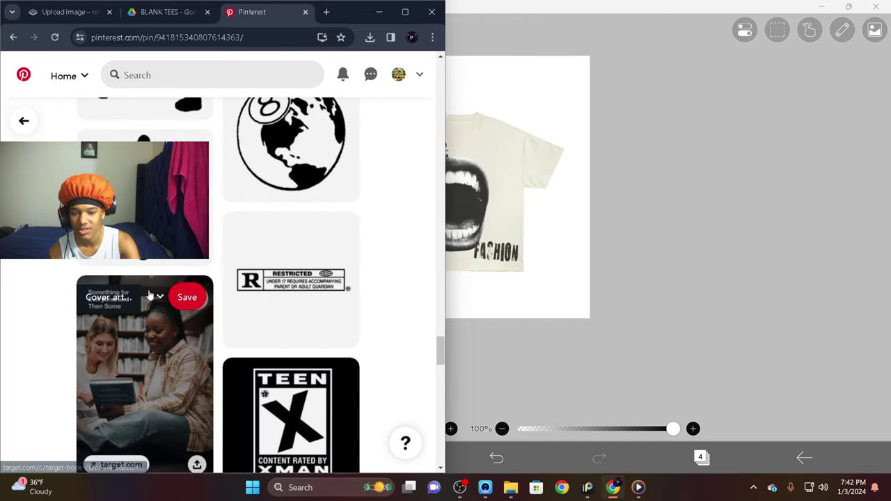
Open a symbol pin, find the blue dripping spray-paint star among its related pins and download that image
click(212, 251)
scroll(194, 282, down, 10)
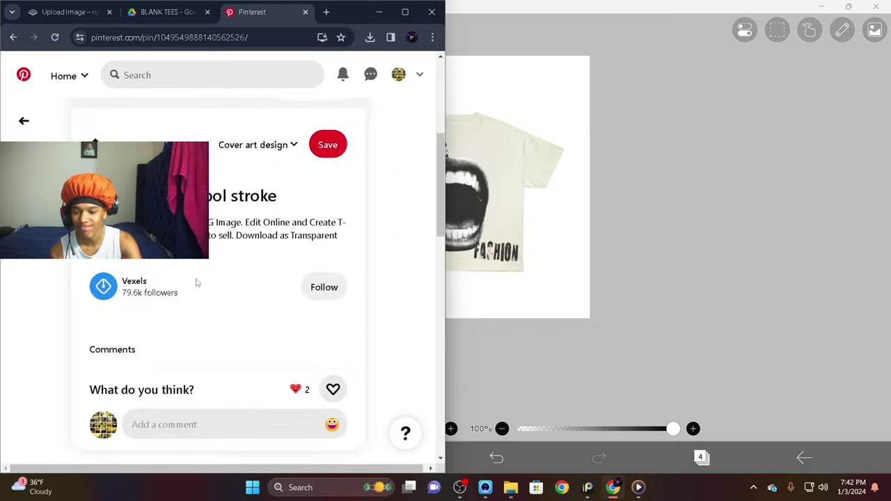
scroll(194, 282, down, 10)
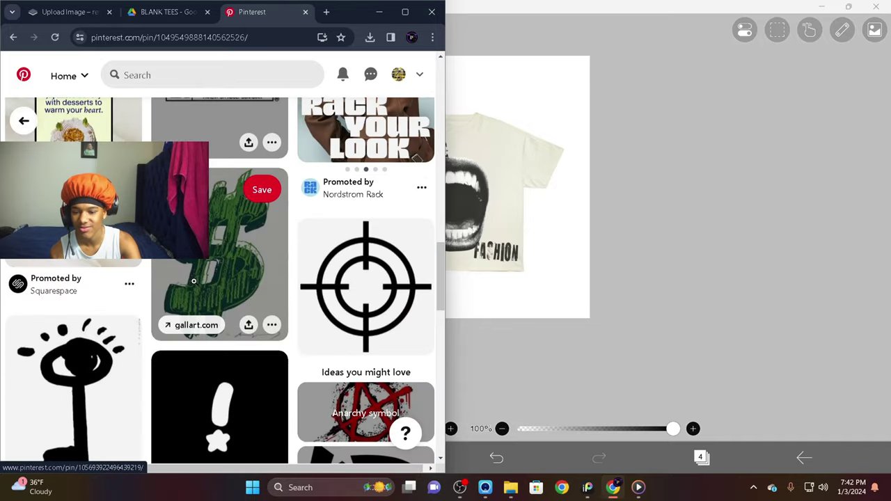
scroll(195, 285, down, 10)
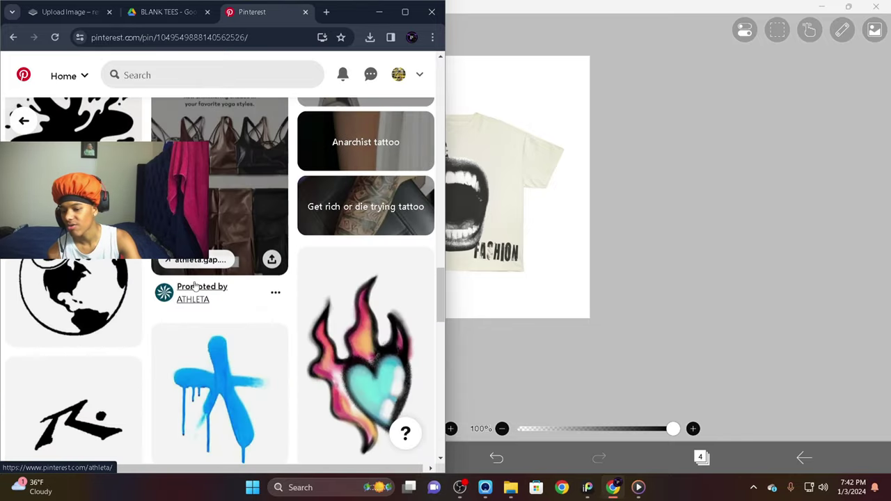
scroll(195, 285, down, 5)
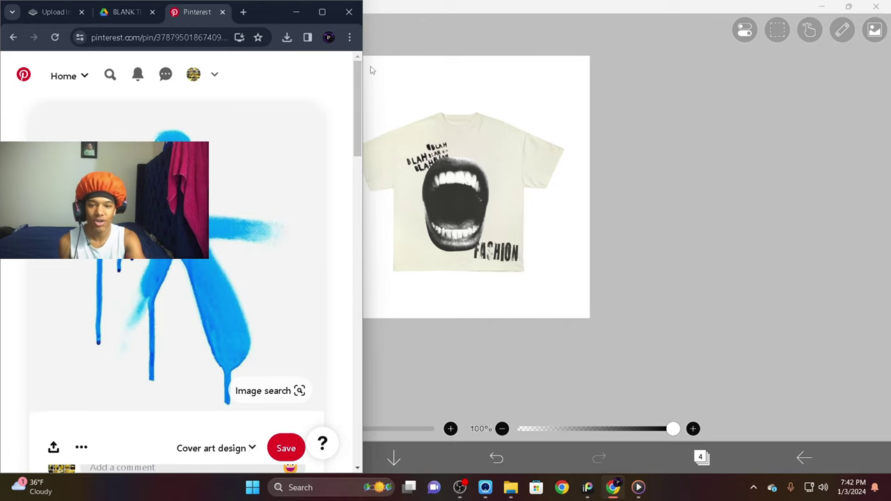
drag(362, 70, 637, 69)
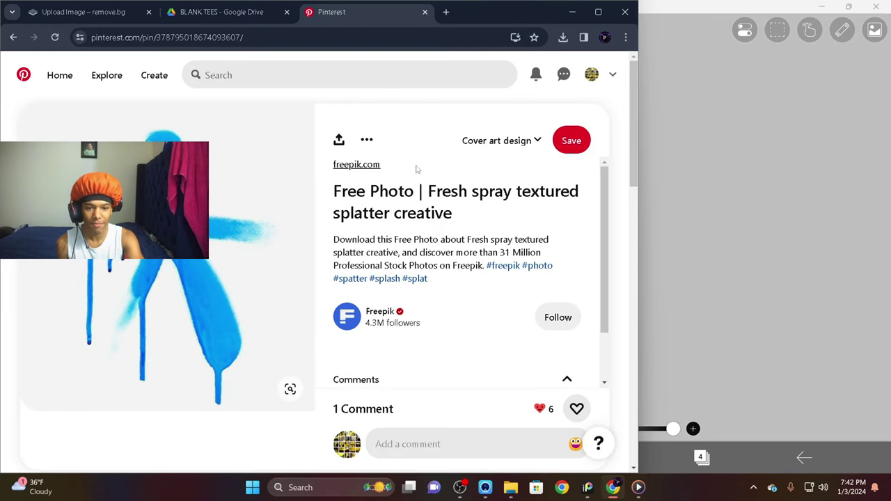
click(367, 140)
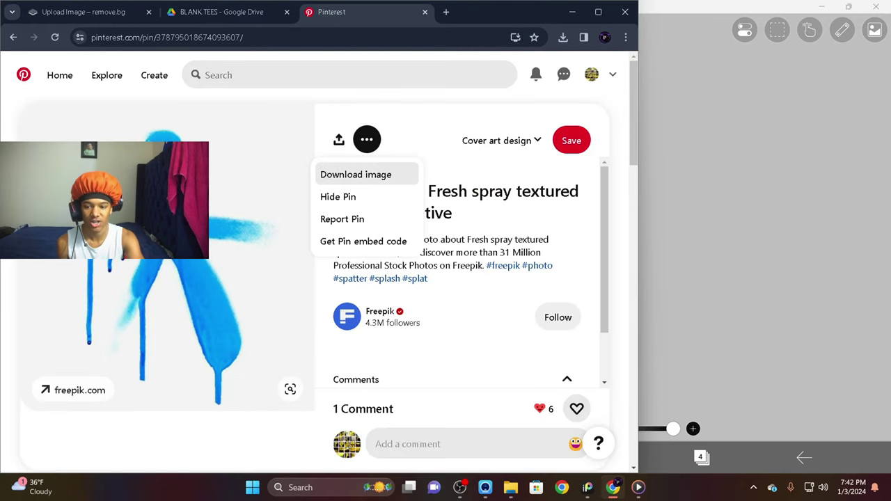
click(391, 181)
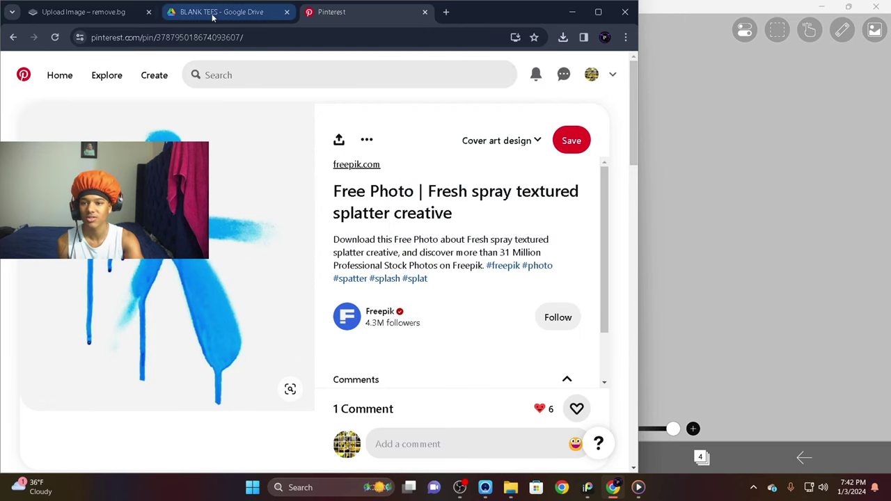
Remove the background of the blue spray-paint star image in remove.bg and download the cutout
click(92, 16)
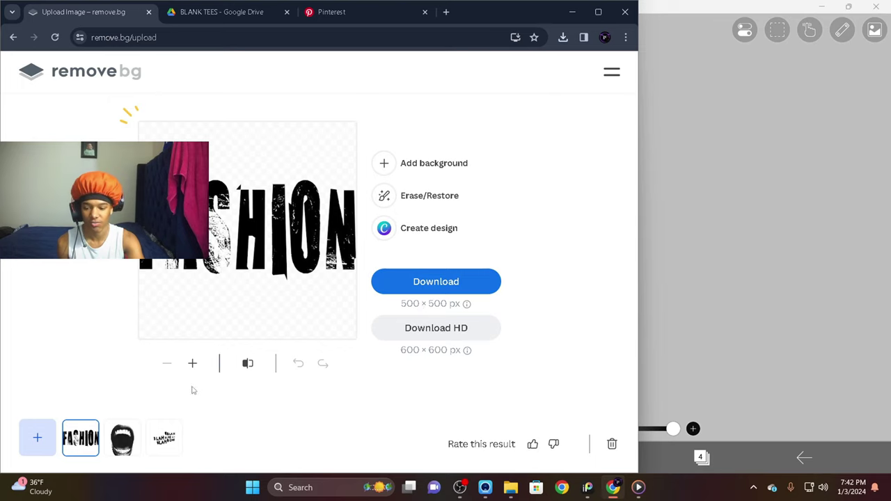
click(37, 434)
double_click(202, 107)
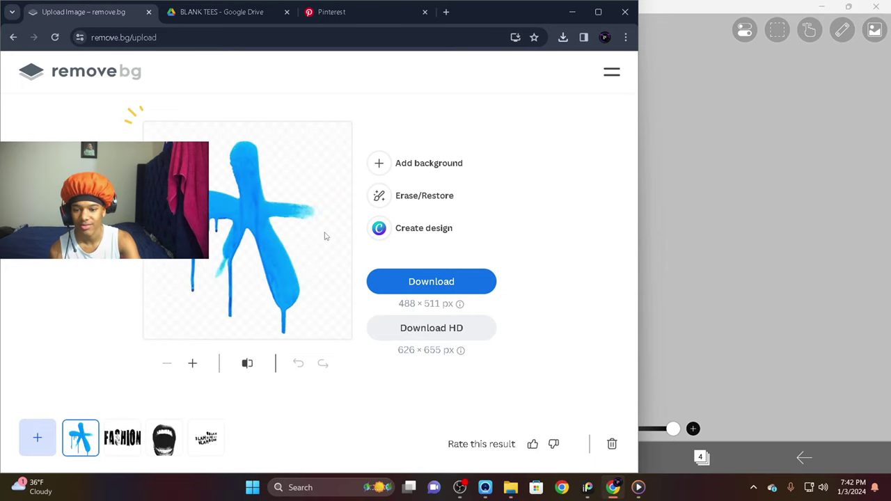
click(446, 287)
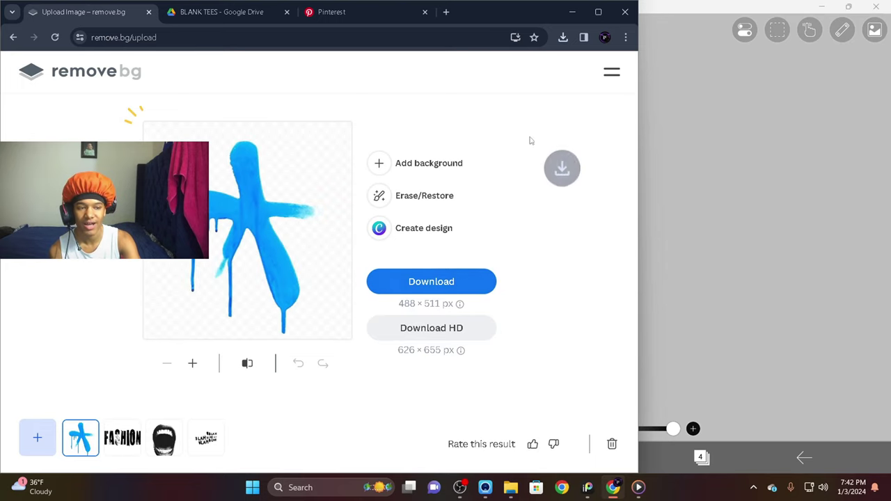
Switch back to ibisPaint and import the spray-paint star PNG from Downloads as a new layer above the FASHION lettering
click(572, 12)
click(701, 458)
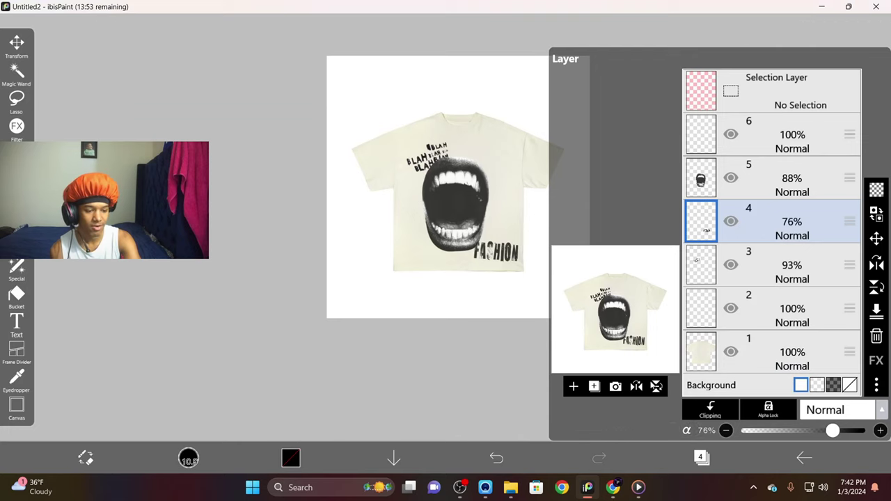
click(636, 386)
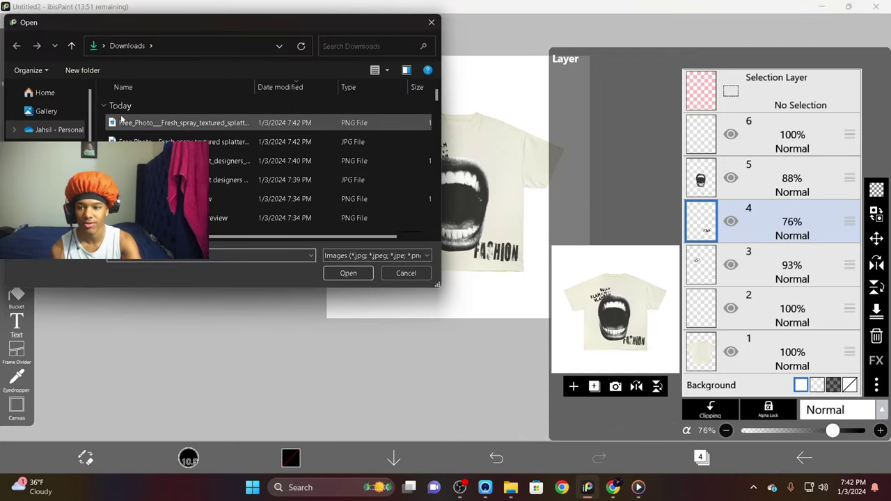
click(145, 127)
double_click(144, 127)
Shrink the blue star, place it on the shirt's upper right beside the mouth and decline the import filters
drag(538, 269, 464, 149)
scroll(504, 201, up, 4)
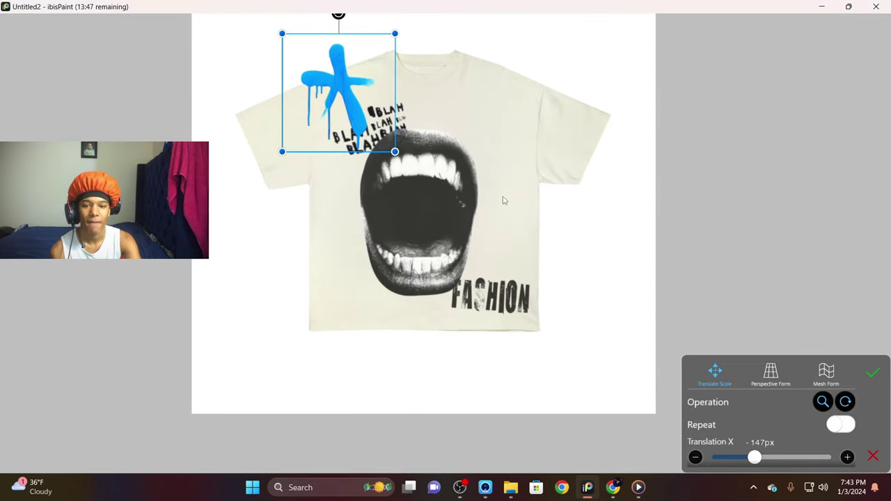
drag(401, 151, 507, 165)
drag(430, 120, 493, 142)
scroll(742, 397, down, 3)
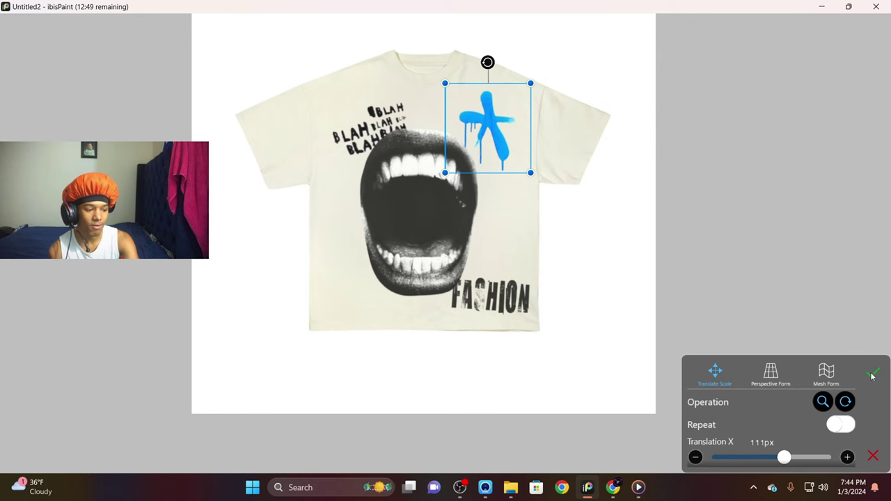
click(872, 376)
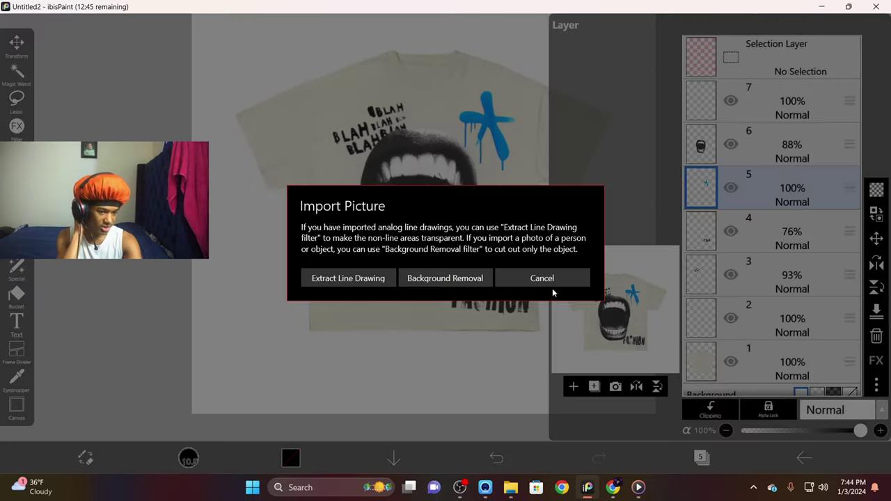
click(549, 282)
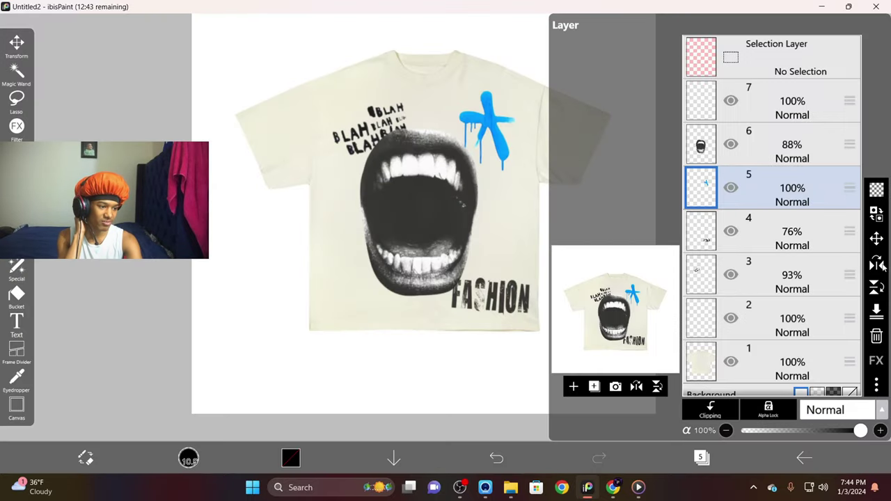
Flip the blue star horizontally, then move it back to the shirt's upper right, tilted slightly and smaller
click(877, 264)
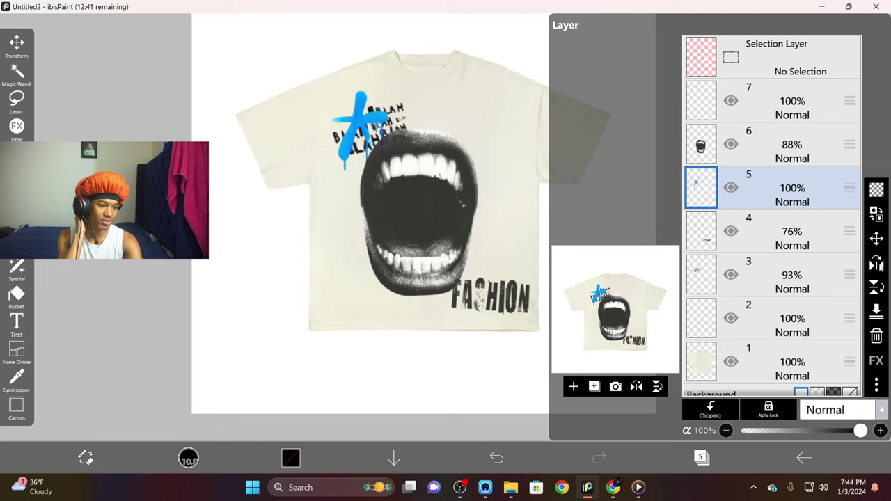
click(876, 239)
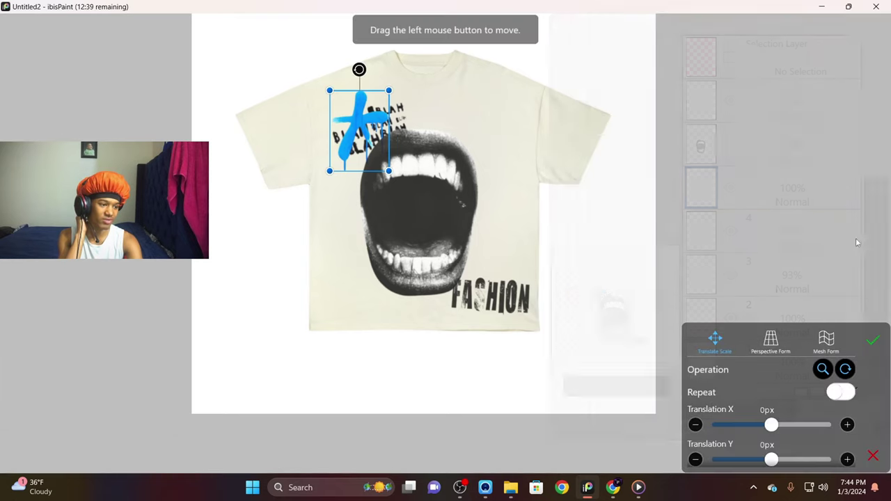
drag(348, 78, 489, 82)
drag(515, 129, 496, 111)
drag(475, 70, 483, 74)
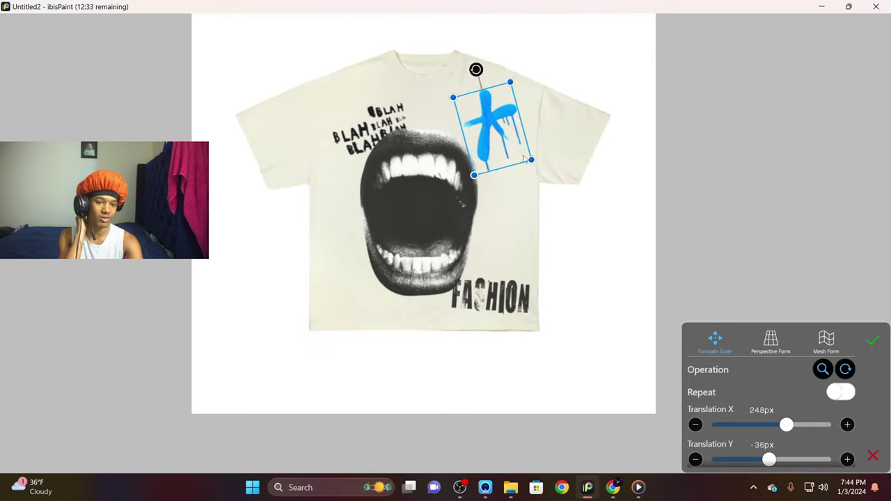
drag(529, 160, 506, 145)
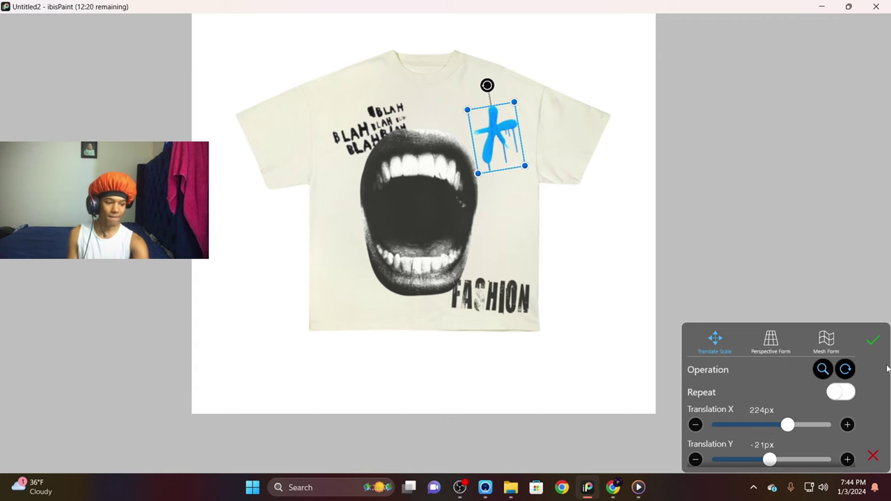
click(873, 340)
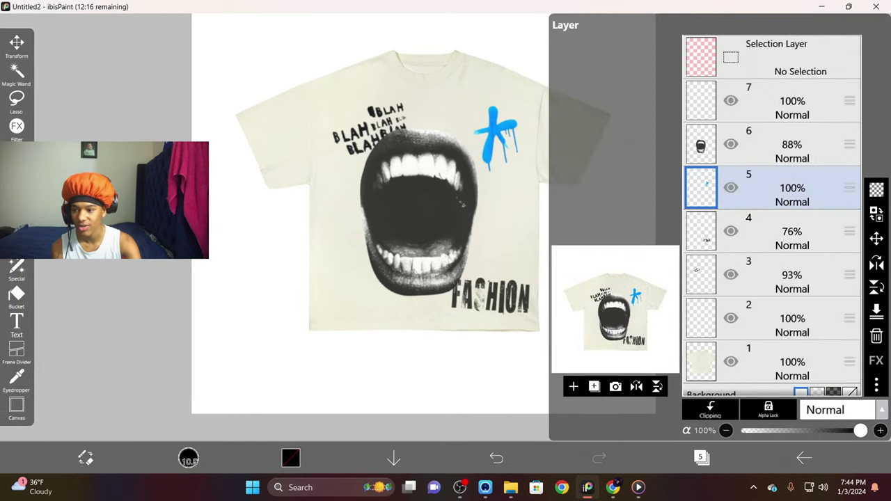
Compare the Change Drawing Color and Mono Color filters on the blue spray-paint star
click(16, 132)
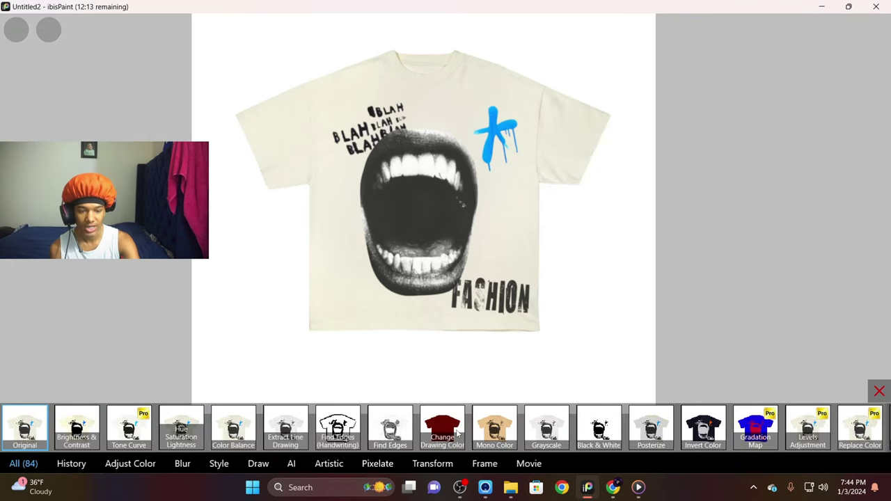
click(443, 426)
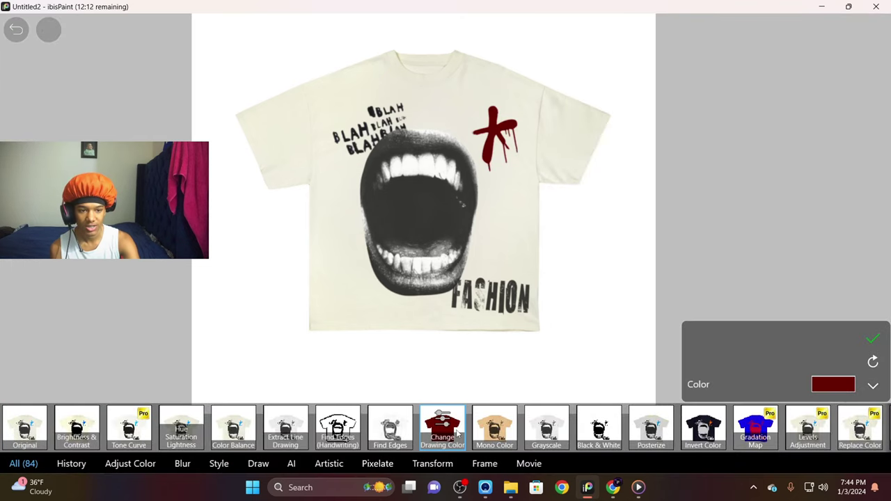
click(493, 427)
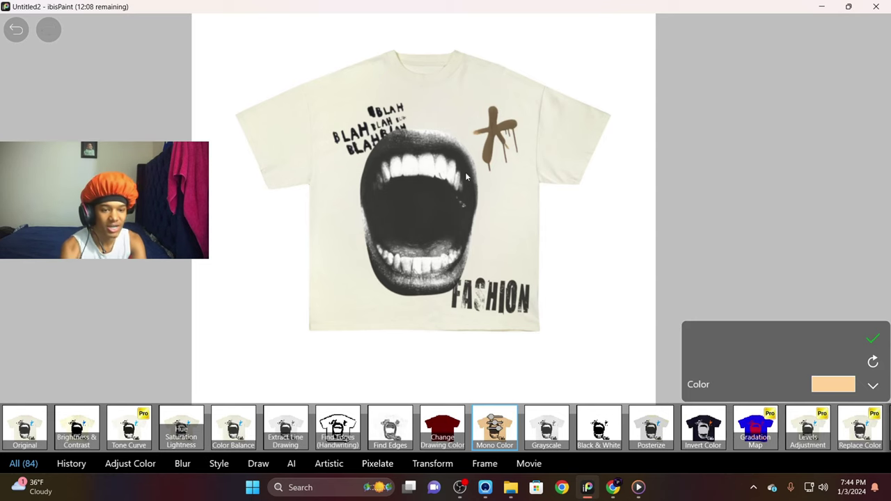
scroll(466, 178, up, 5)
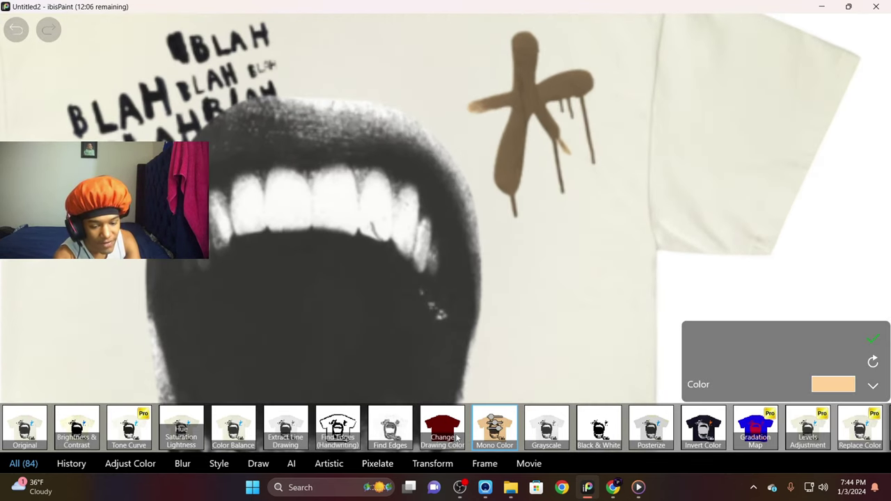
click(443, 426)
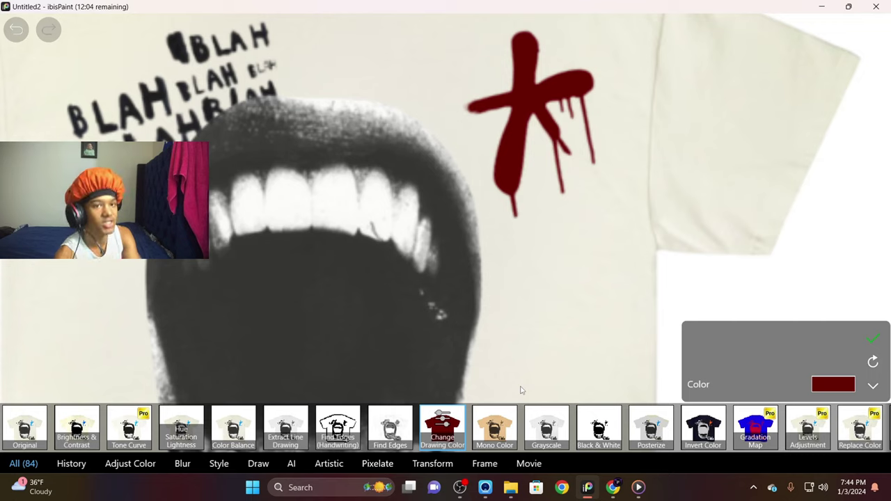
Recolour the spray-paint star near-black with the Mono Color filter, apply it and leave the filters
click(494, 428)
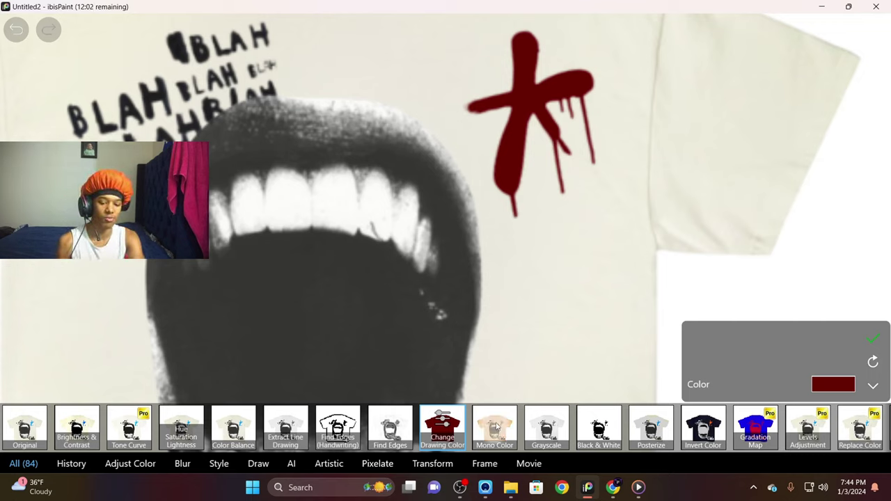
click(834, 383)
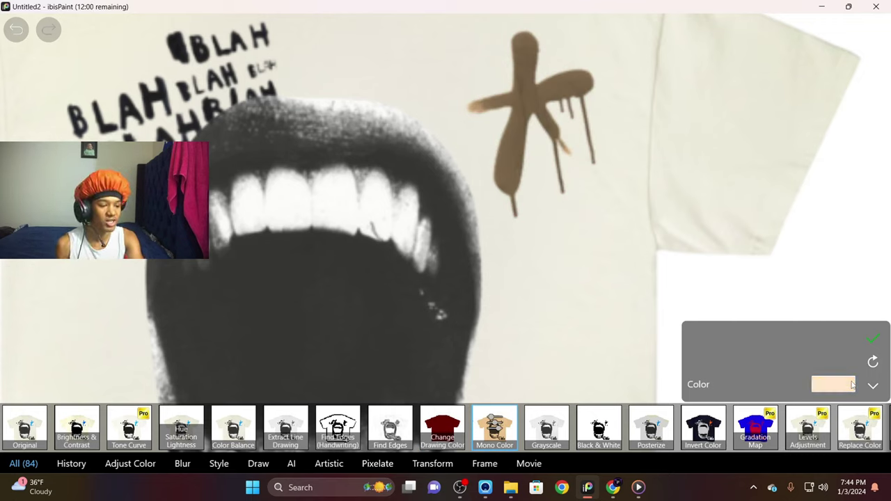
click(754, 290)
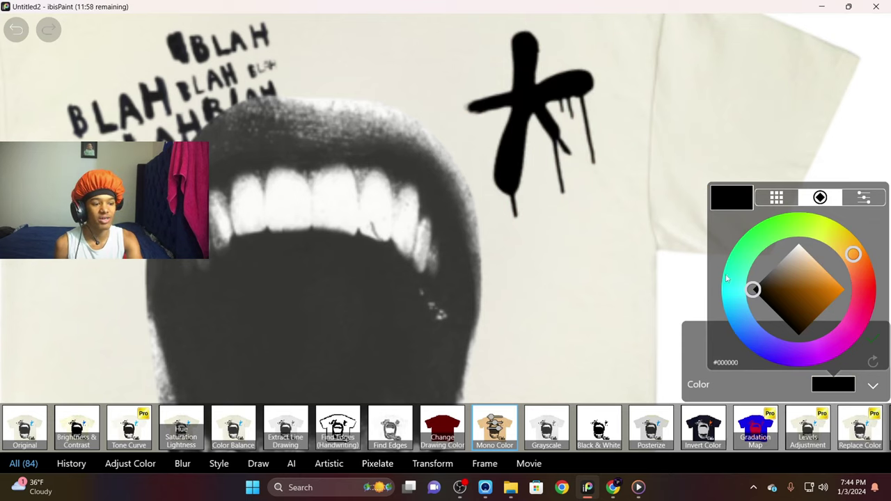
mouse_move(726, 278)
mouse_down()
mouse_move(766, 240)
mouse_move(775, 252)
mouse_move(747, 277)
mouse_move(795, 233)
mouse_move(721, 287)
mouse_up()
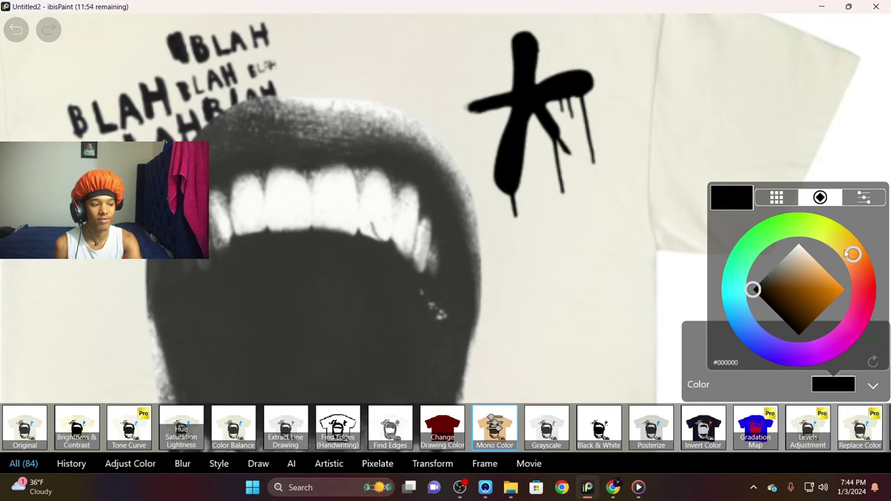
mouse_move(846, 255)
mouse_down()
mouse_move(860, 310)
mouse_move(859, 249)
mouse_up()
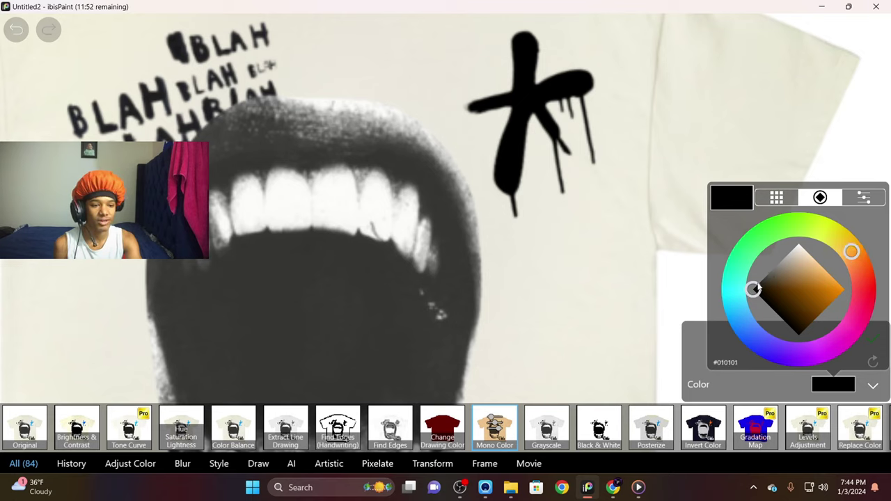
drag(754, 288, 769, 272)
click(871, 341)
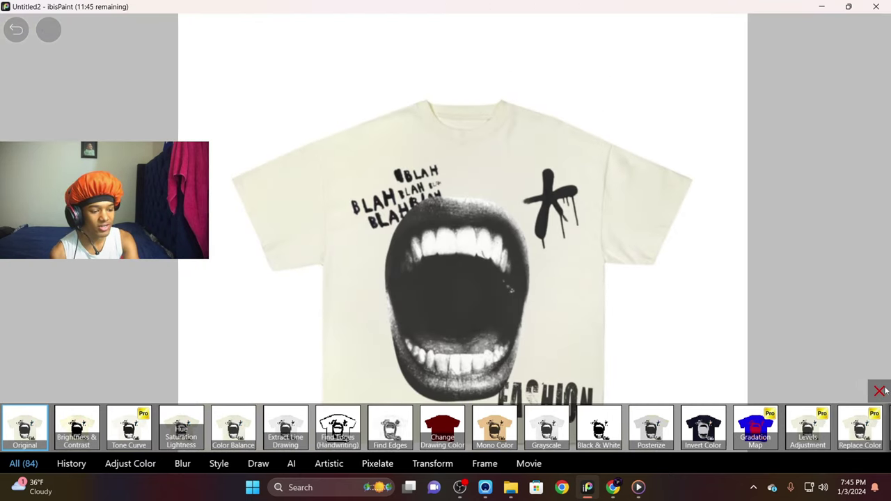
click(880, 392)
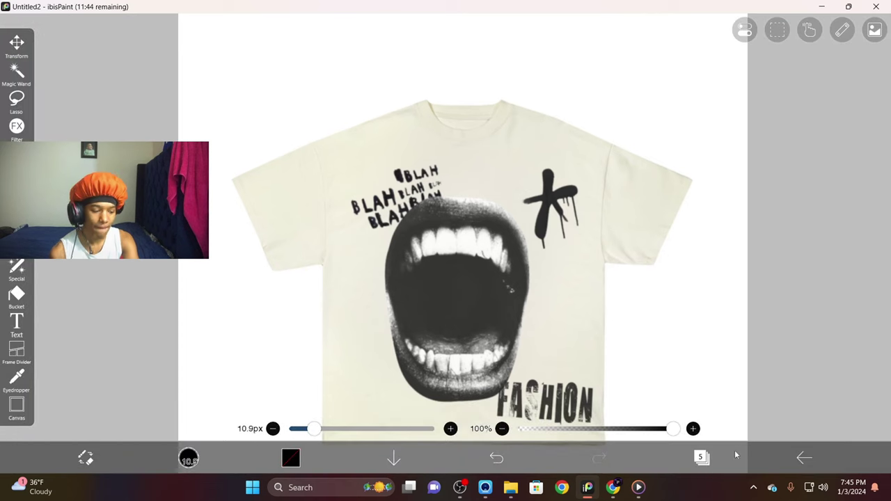
Lower the opacity of the recoloured star layer to 75%
click(701, 458)
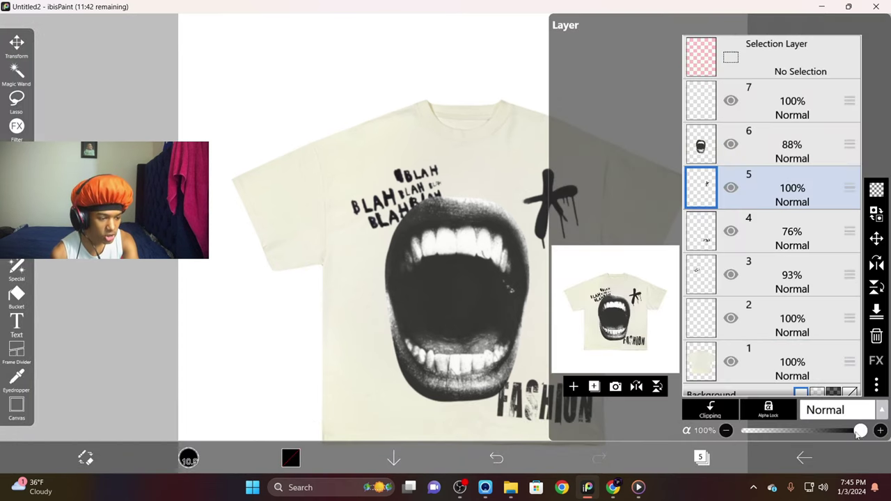
drag(861, 431, 832, 431)
click(459, 315)
Delete the spray-paint star layer from the shirt design
scroll(472, 315, down, 2)
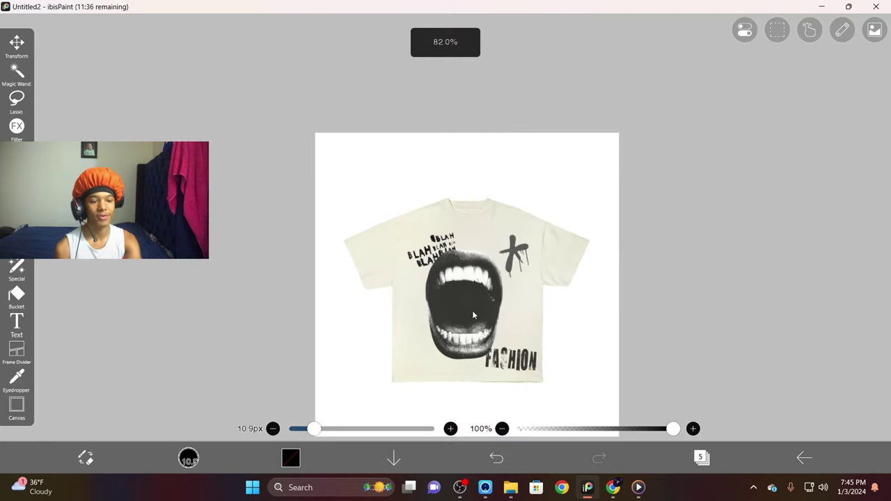
scroll(474, 315, up, 1)
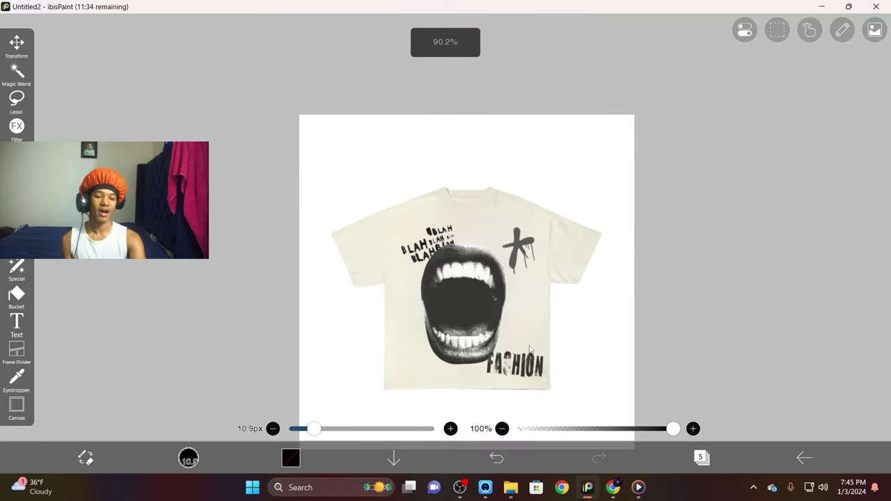
click(704, 458)
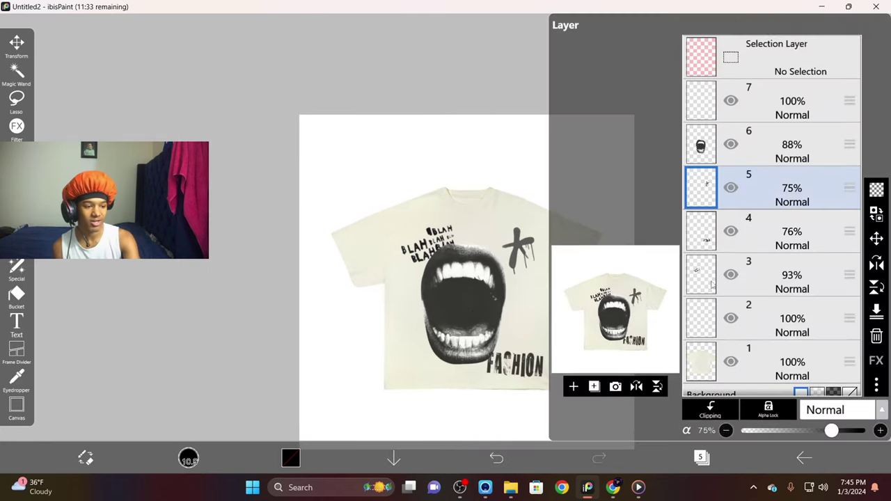
click(876, 336)
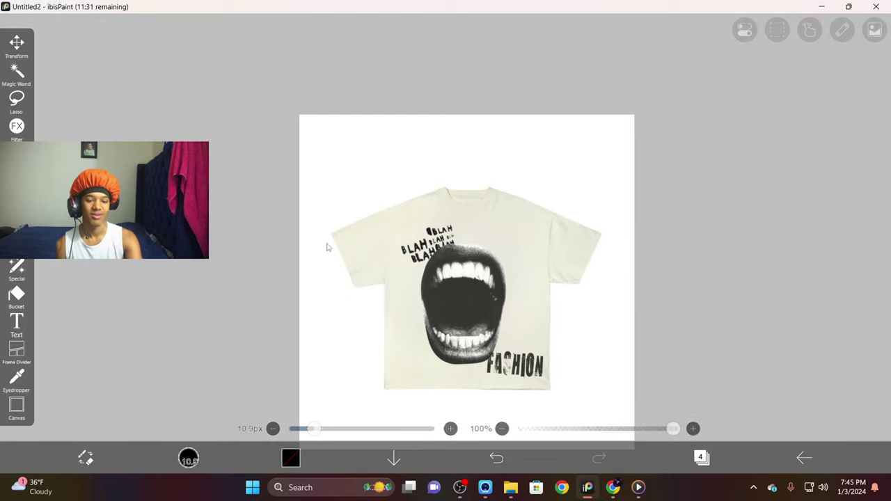
Examine the mouth graphic up close and the overall shirt composition from a distance
scroll(327, 248, down, 2)
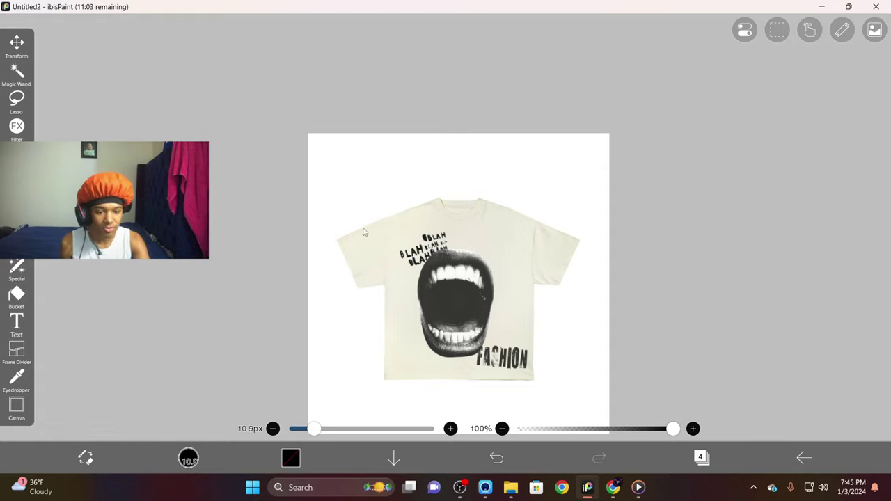
scroll(362, 232, down, 3)
scroll(428, 281, up, 8)
scroll(430, 272, up, 6)
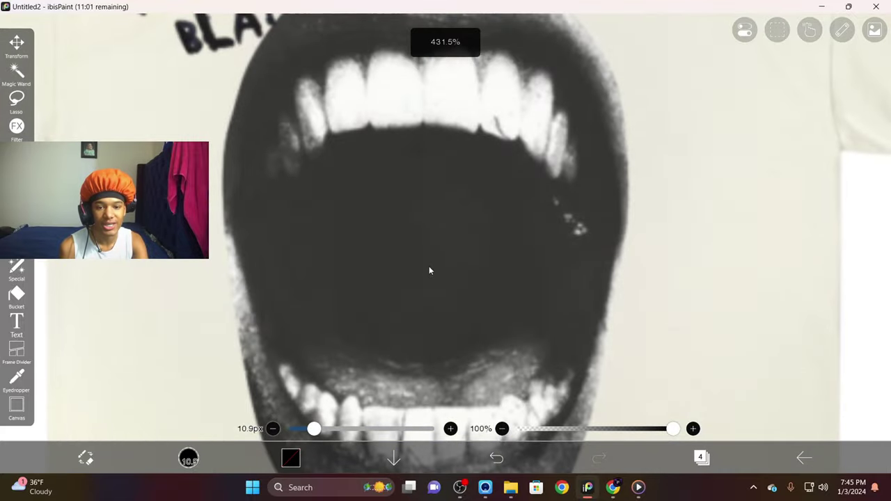
scroll(429, 272, down, 6)
scroll(429, 270, up, 3)
scroll(429, 271, up, 3)
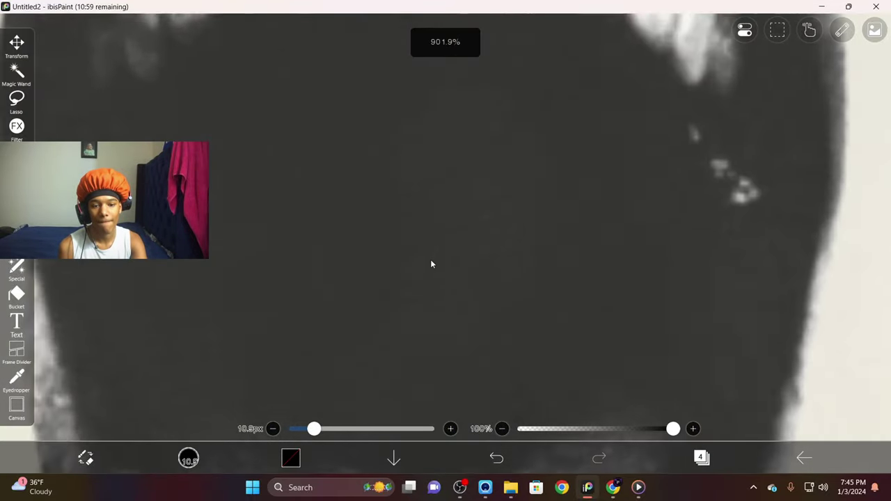
scroll(430, 264, down, 9)
scroll(432, 263, down, 3)
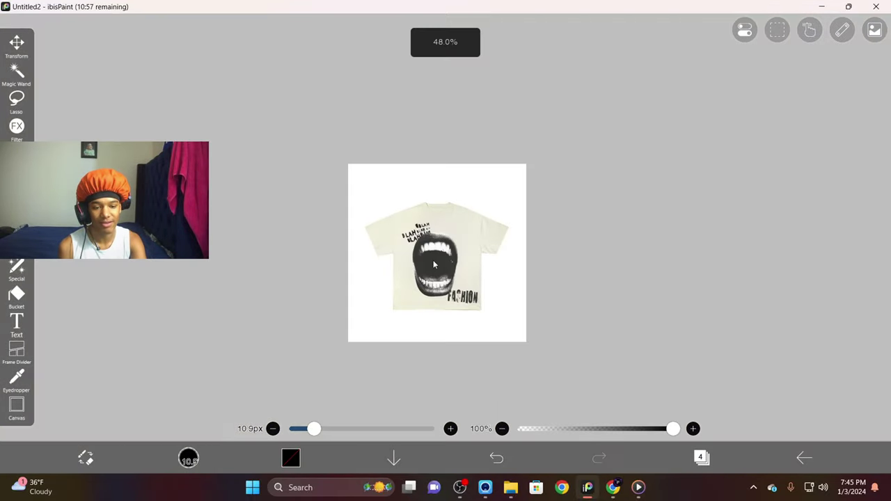
scroll(433, 263, up, 3)
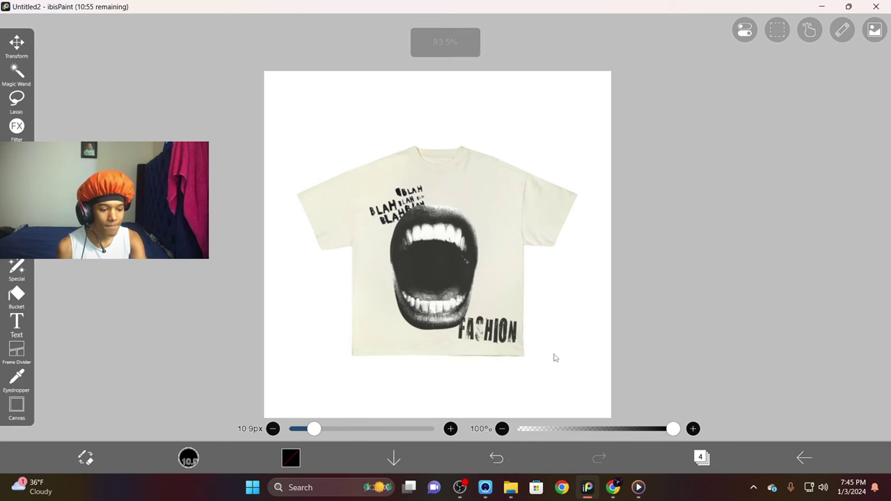
Try the light and dark checkerboard backgrounds behind the shirt and keep the dark transparent one
key(l)
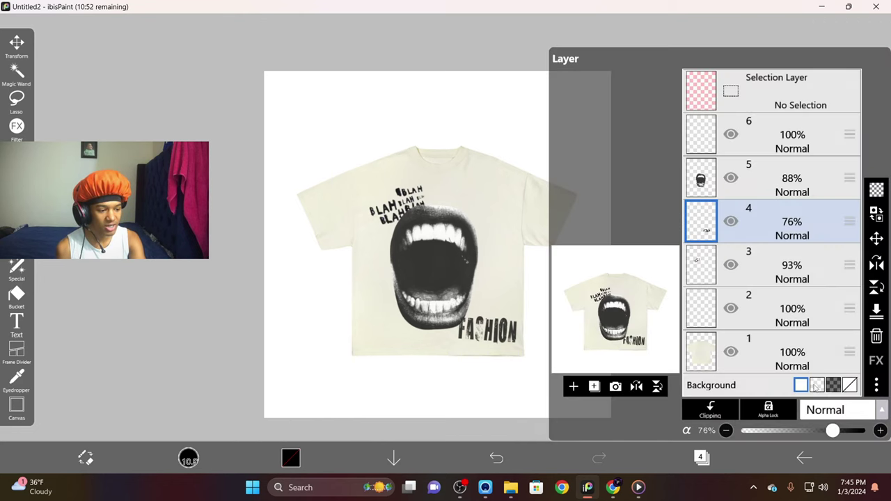
click(701, 457)
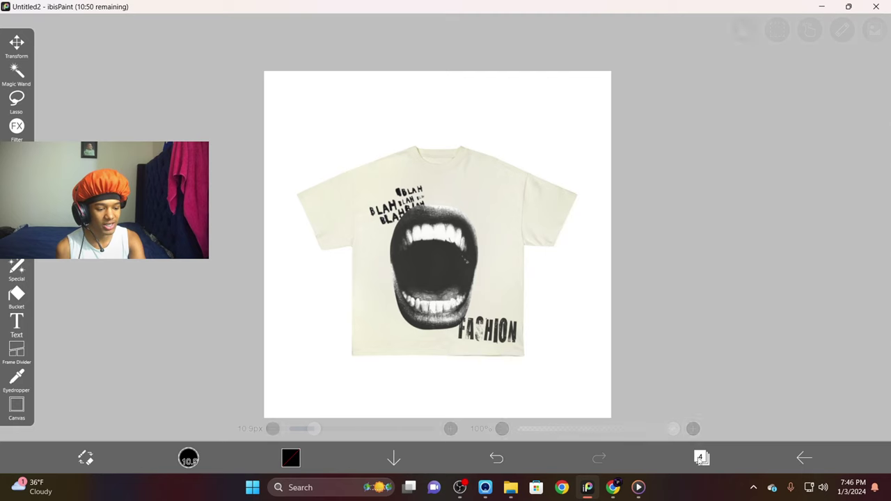
click(701, 457)
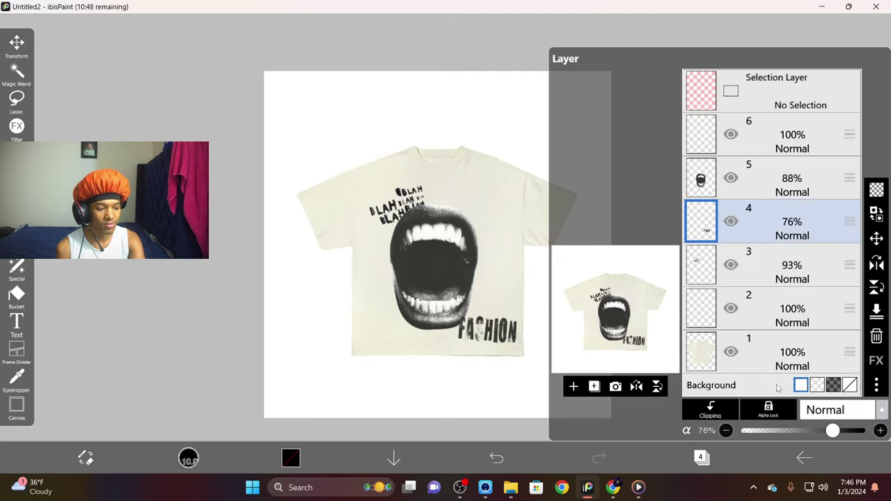
click(817, 386)
click(834, 386)
click(818, 387)
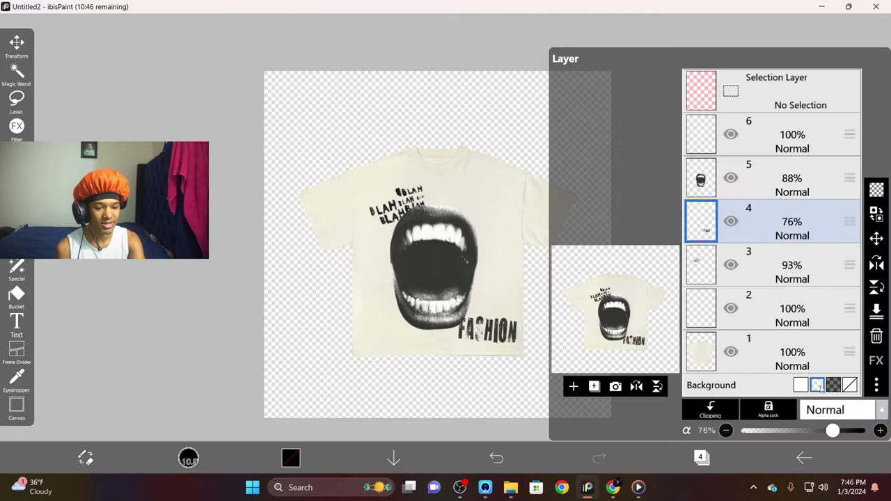
click(832, 387)
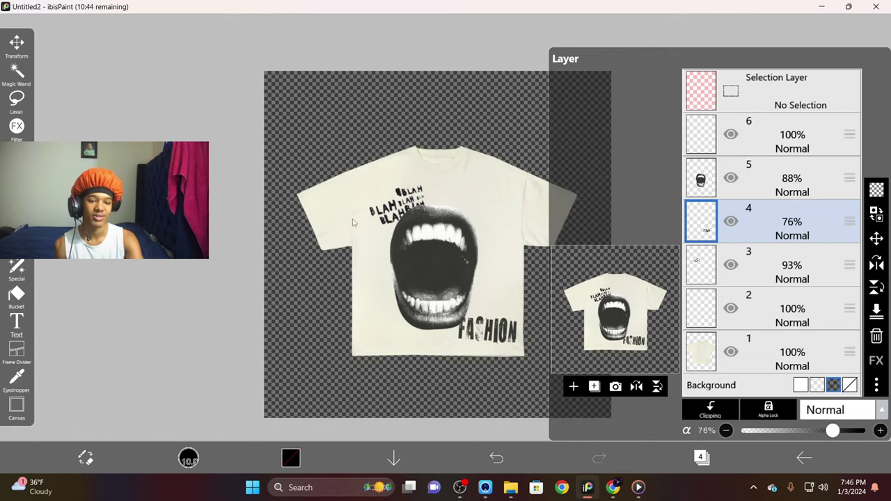
click(493, 204)
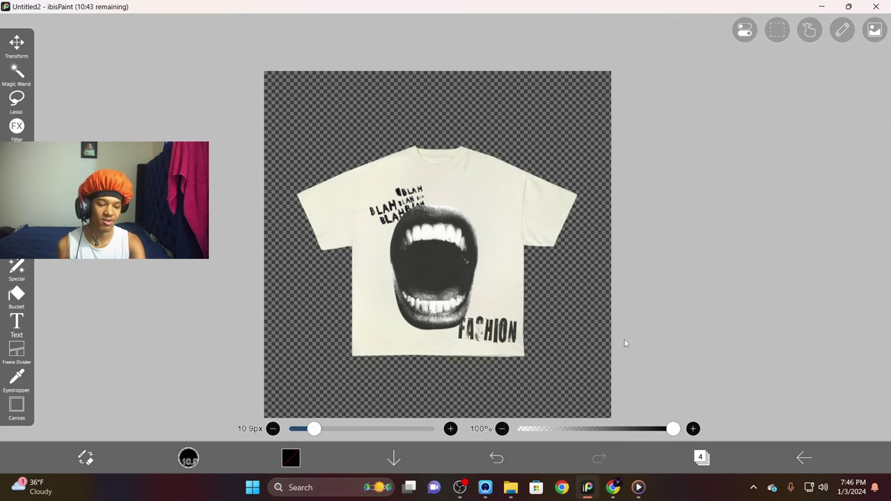
Export the finished shirt design as a regular PNG named TTTTTTTTTTTTT in the Downloads folder
click(804, 457)
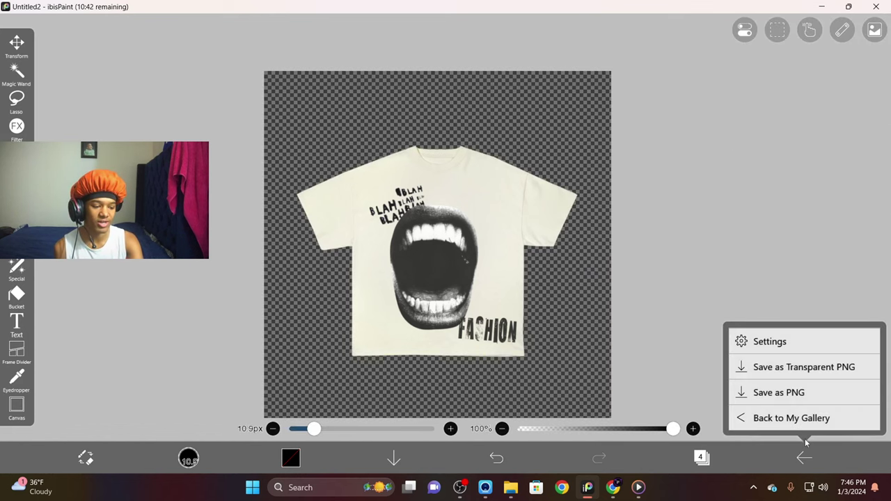
click(786, 394)
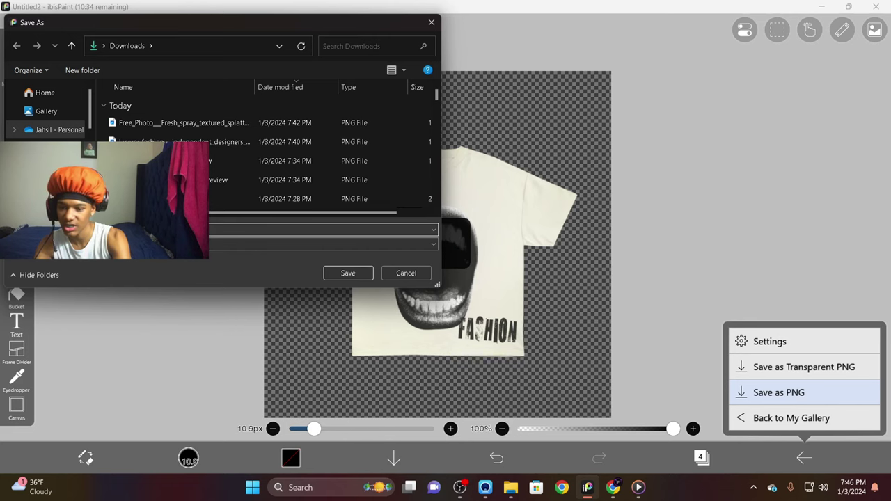
key(Return)
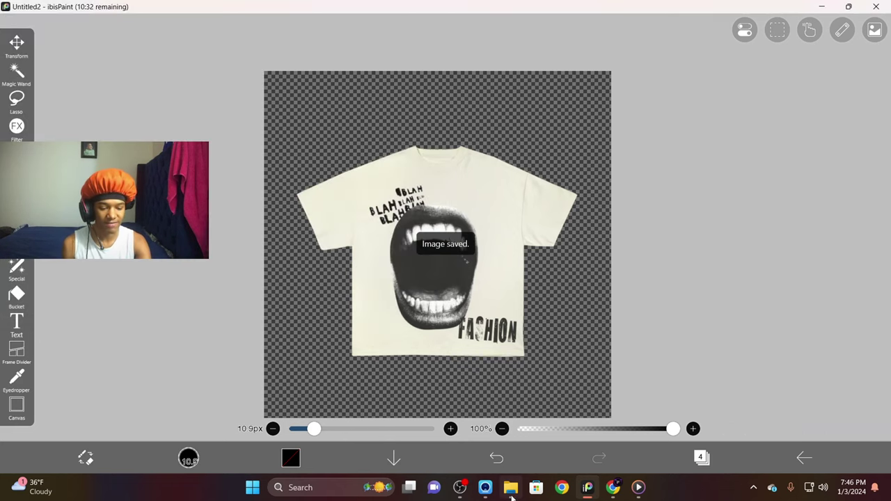
Open the exported PNG from Downloads in the image viewer, maximize it and inspect the shirt design
click(511, 487)
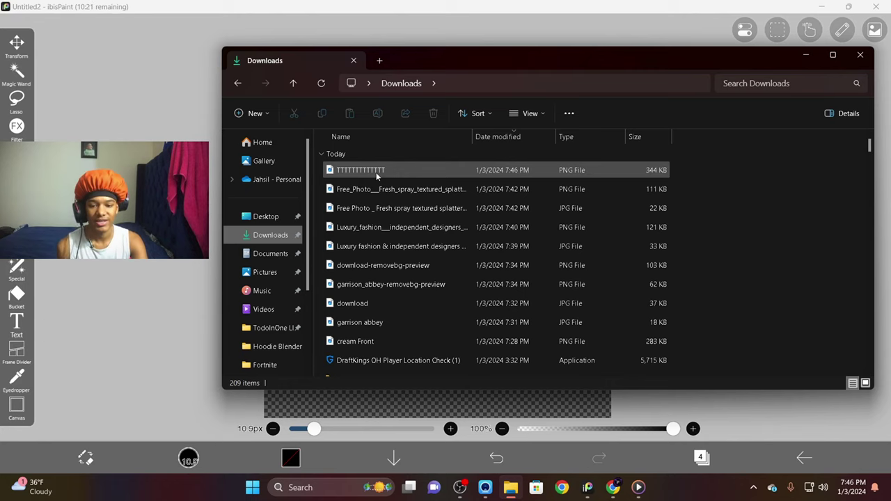
double_click(375, 172)
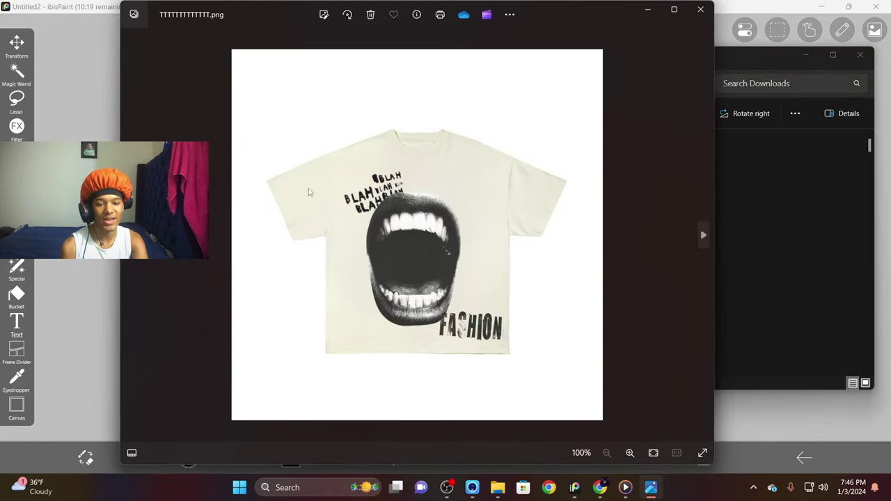
double_click(557, 16)
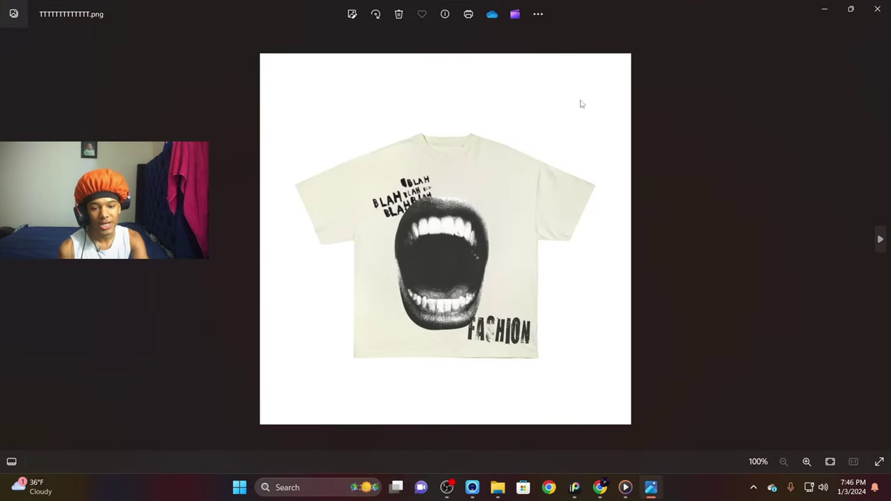
scroll(484, 277, up, 4)
scroll(483, 252, down, 5)
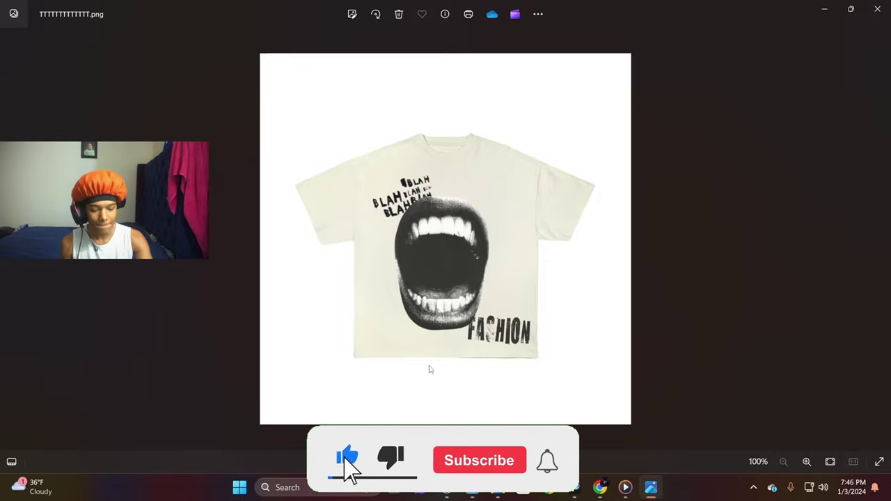
Switch to OBS and activate the CAMERA ONLY scene
key(alt+Tab)
click(177, 363)
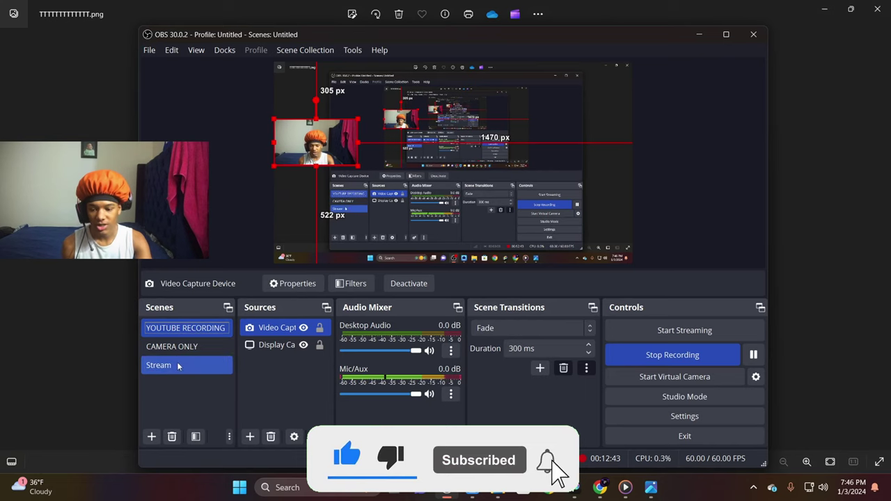
click(186, 347)
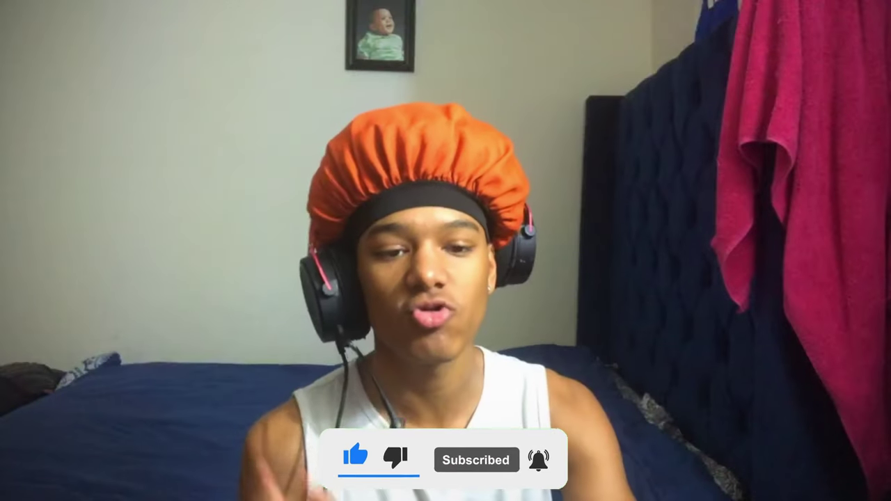